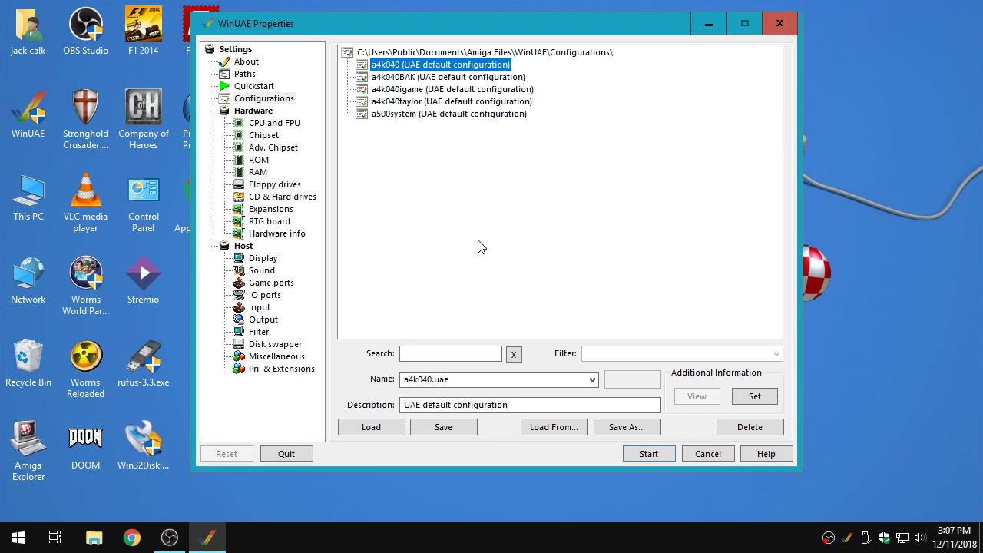
pyautogui.moveTo(420, 29); pyautogui.dragTo(480, 36)
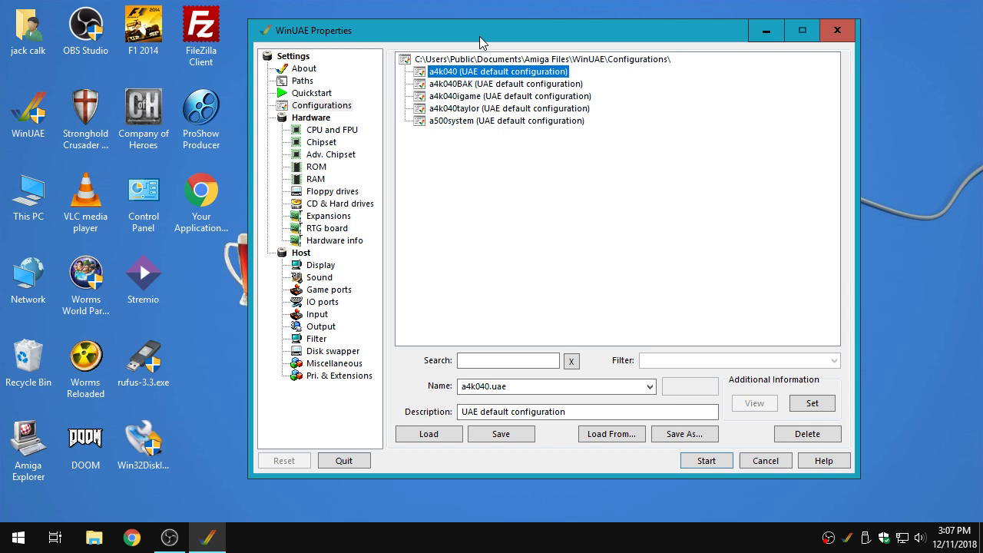
pyautogui.moveTo(480, 36); pyautogui.dragTo(424, 47)
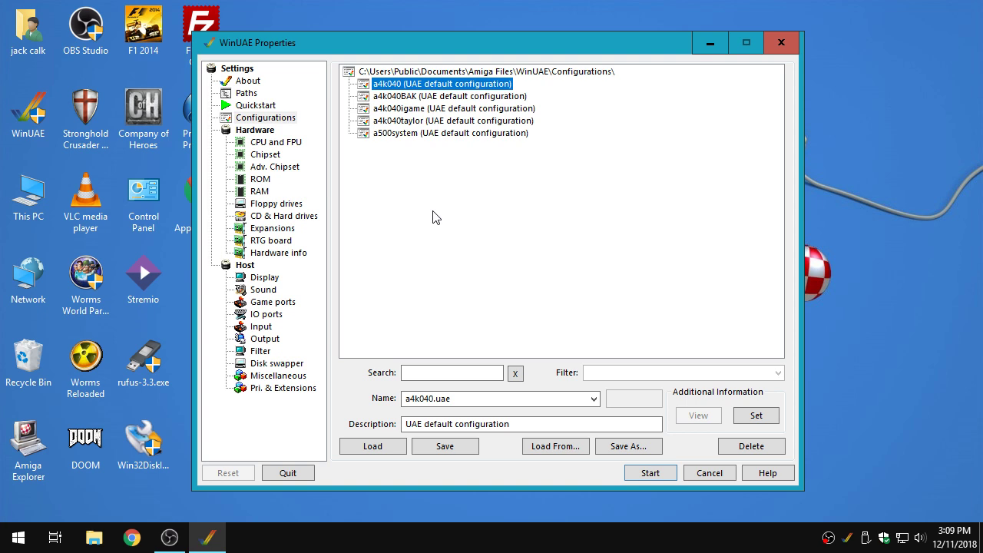
pyautogui.moveTo(438, 48); pyautogui.dragTo(463, 41)
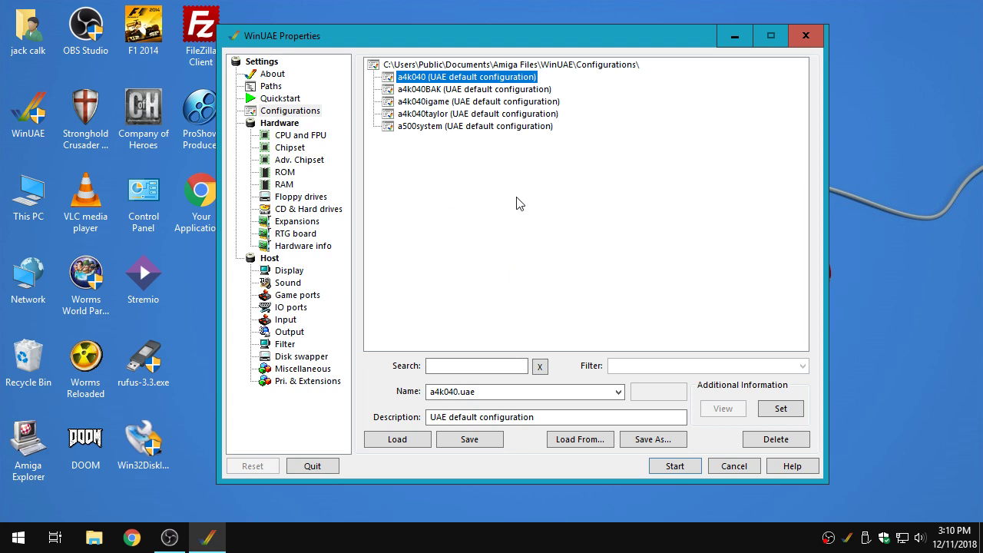
# Step: Apply the Quickstart configuration for an A1200 with the basic non-expanded setup and best compatibility
pyautogui.click(274, 77)
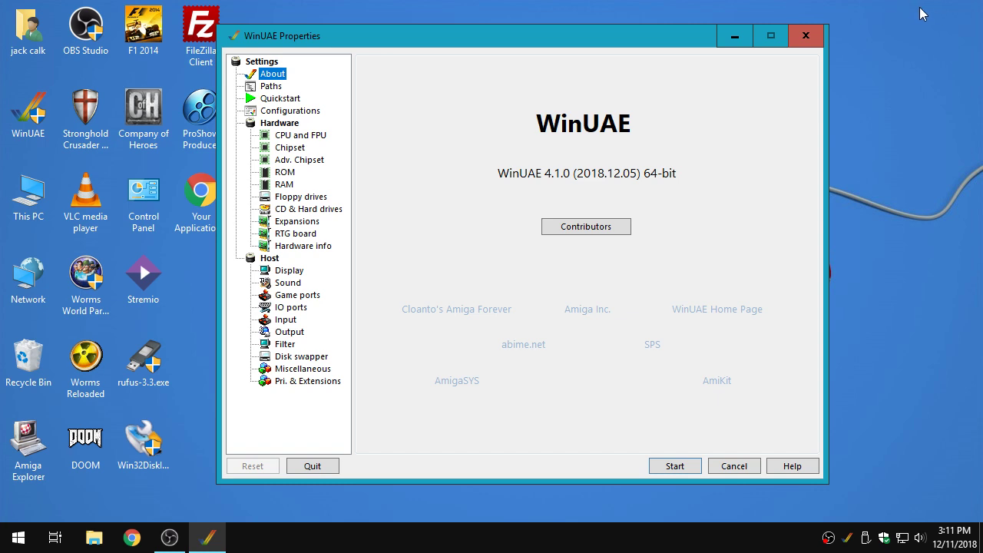
pyautogui.click(281, 99)
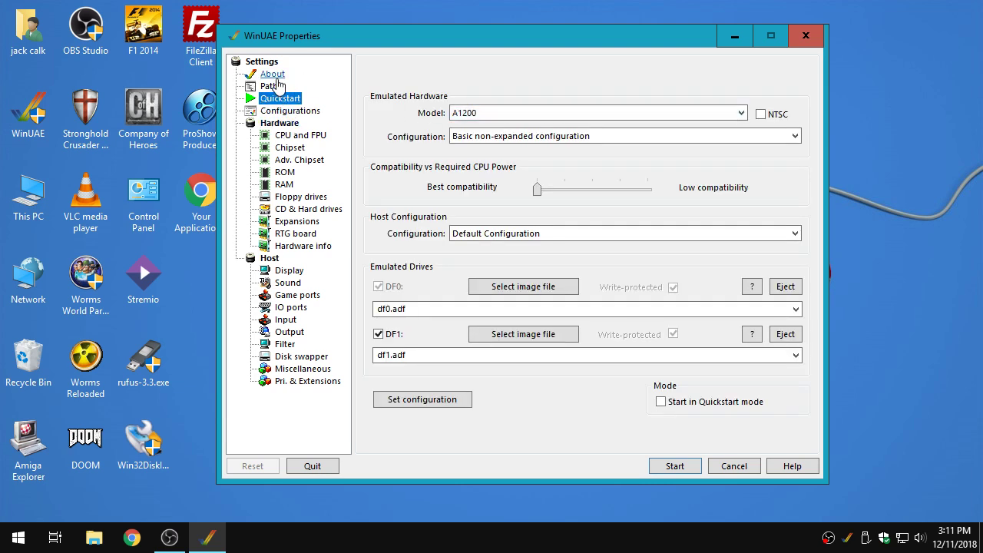
pyautogui.click(535, 116)
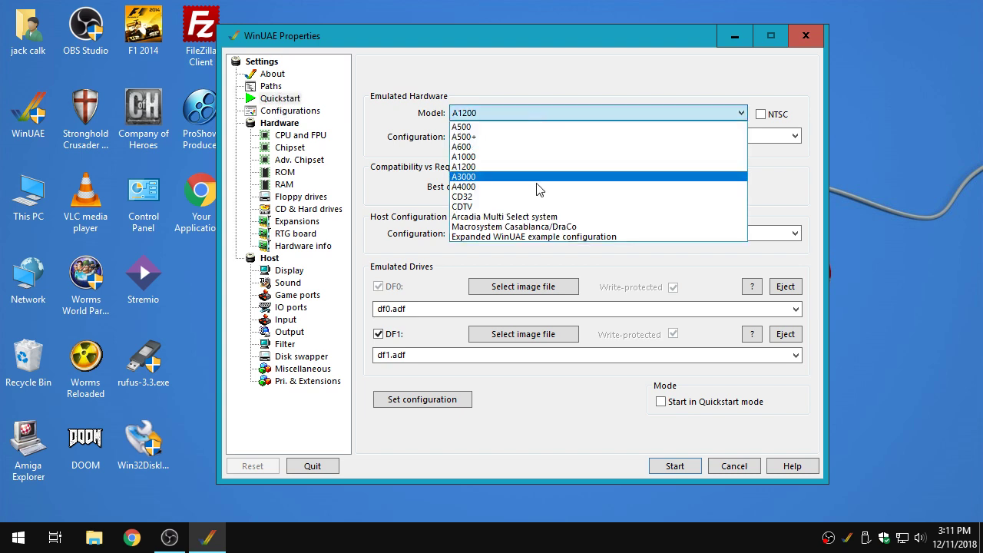
pyautogui.click(482, 164)
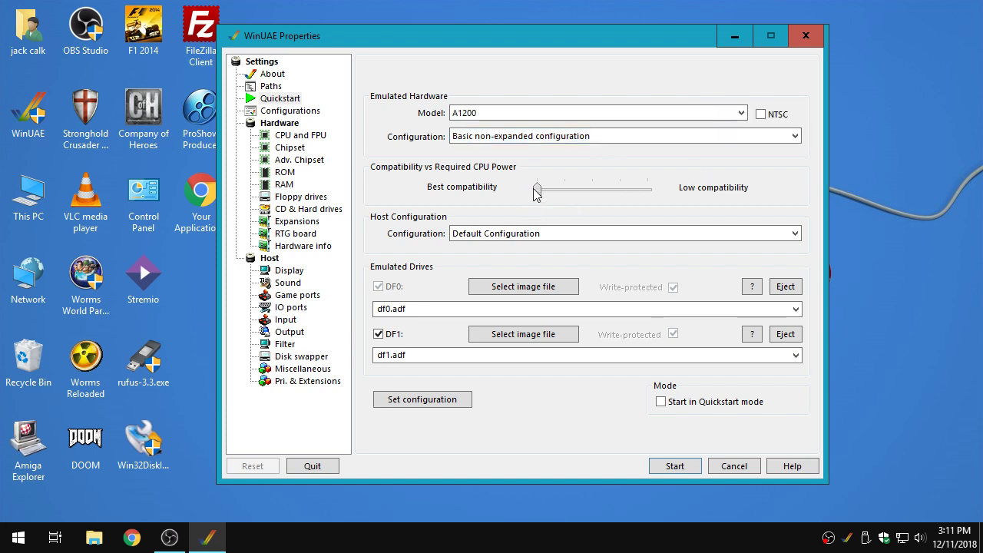
pyautogui.moveTo(535, 196); pyautogui.dragTo(496, 203)
pyautogui.click(432, 401)
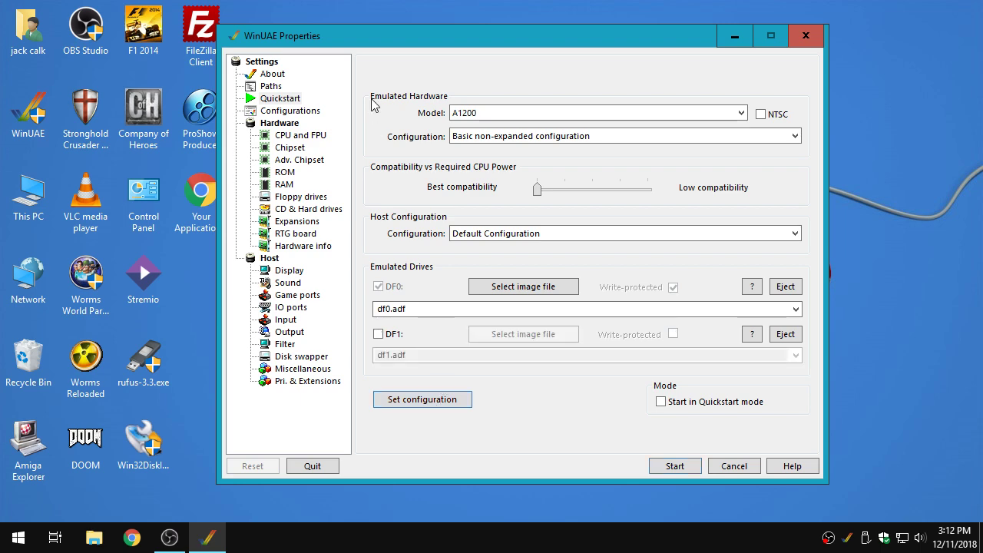
# Step: Review the CPU and FPU settings, including the CPU frequency choices, and the Chipset and Adv. Chipset settings
pyautogui.click(310, 141)
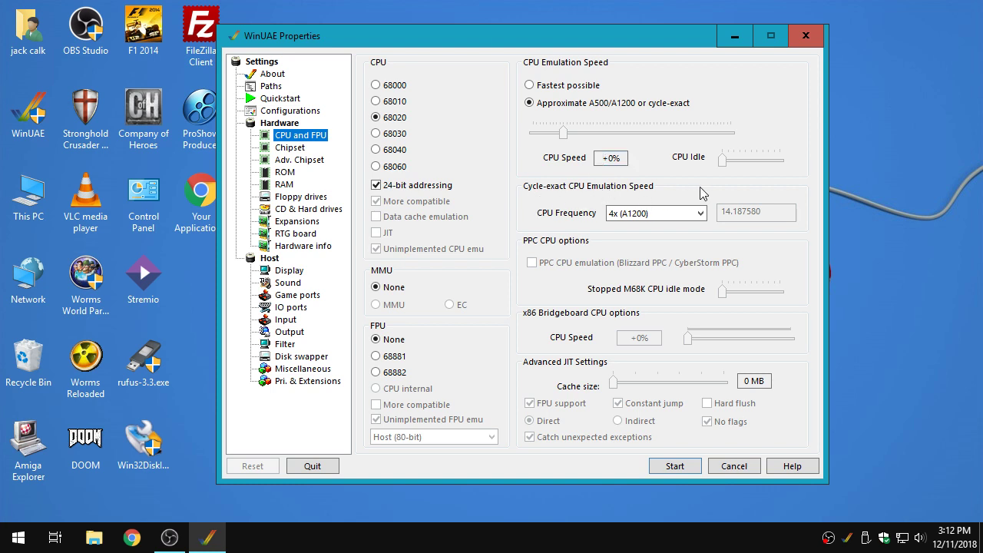
pyautogui.click(627, 218)
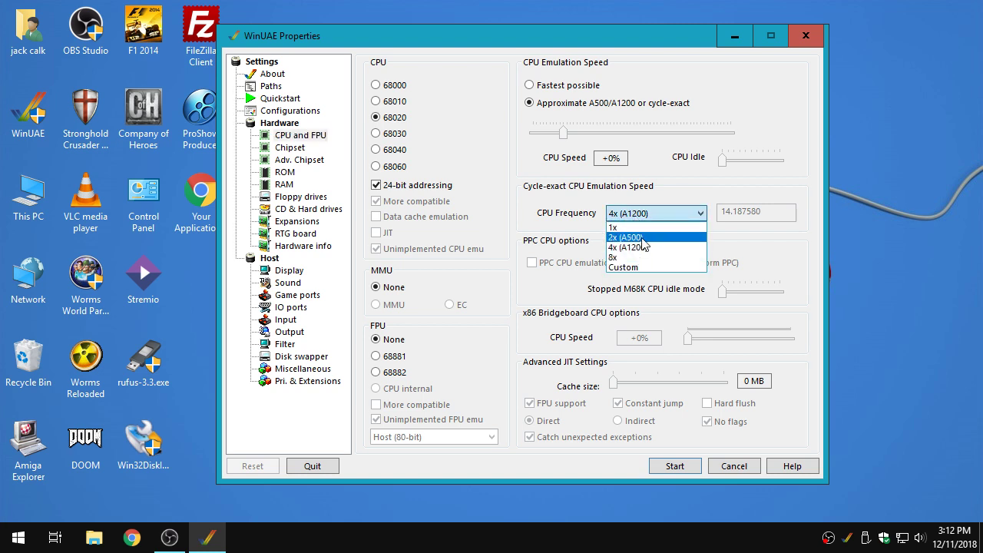
pyautogui.click(571, 223)
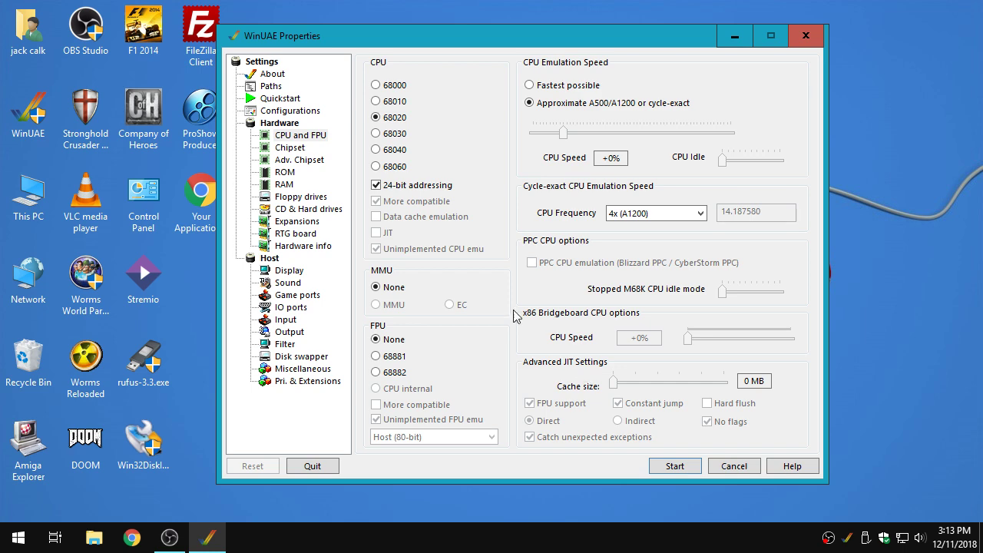
pyautogui.click(292, 149)
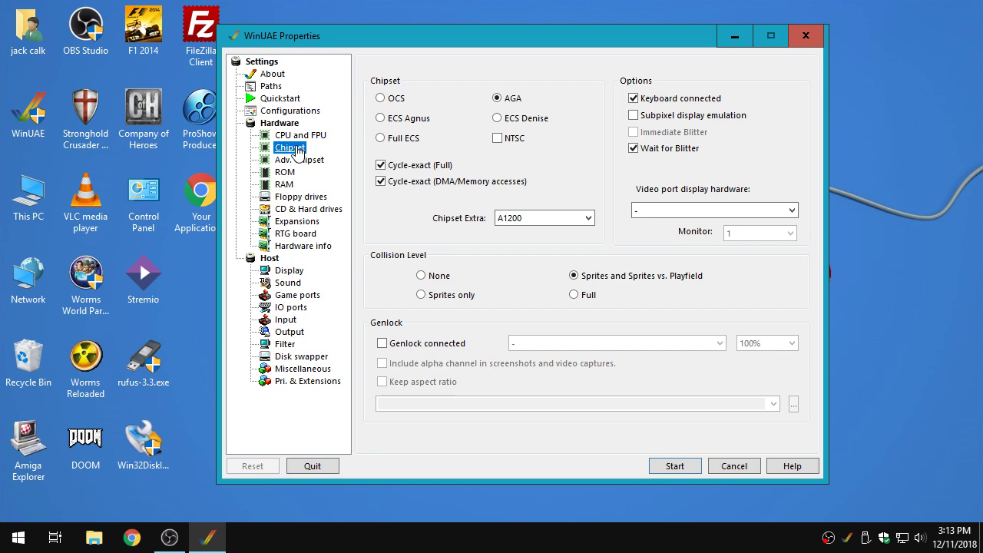
pyautogui.click(293, 161)
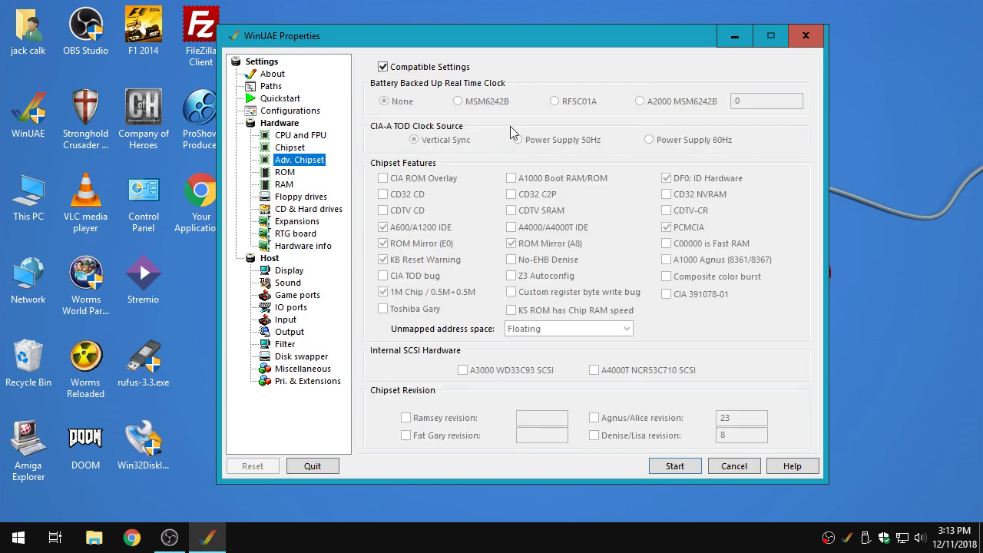
# Step: Start choosing a main ROM file and browse from KS-ROMs up to AMIGA EMU and into the Amiga OS pack folder
pyautogui.click(281, 175)
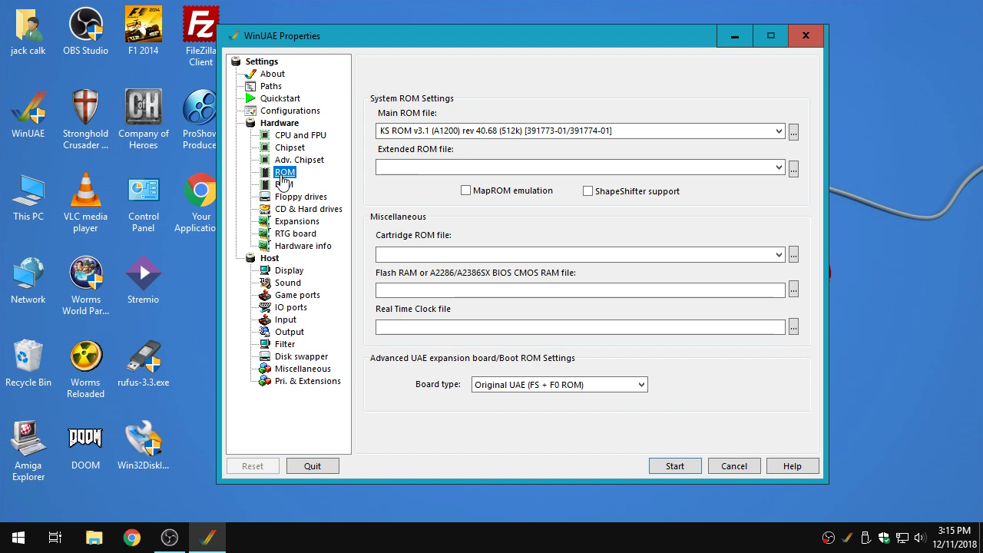
pyautogui.click(795, 136)
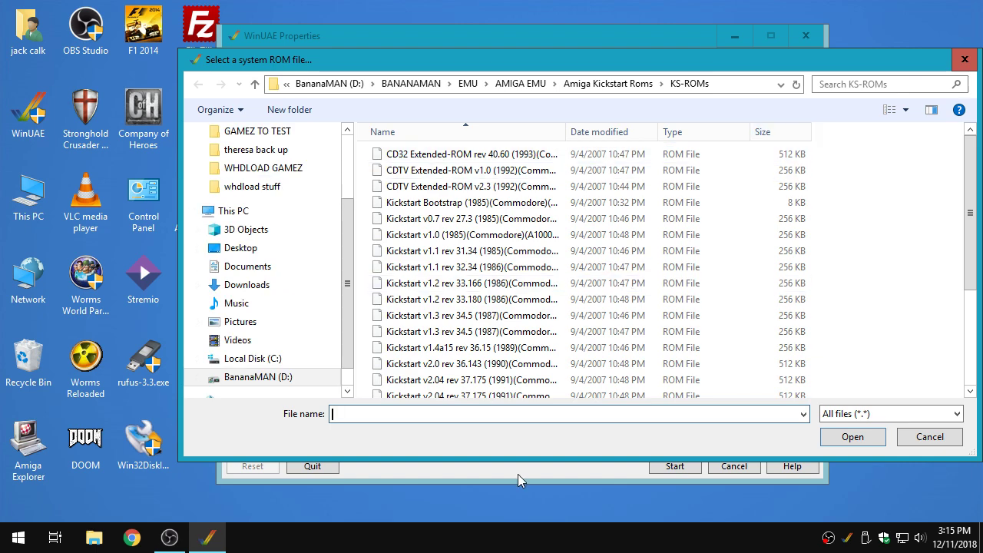
pyautogui.scroll(-3, 543, 309)
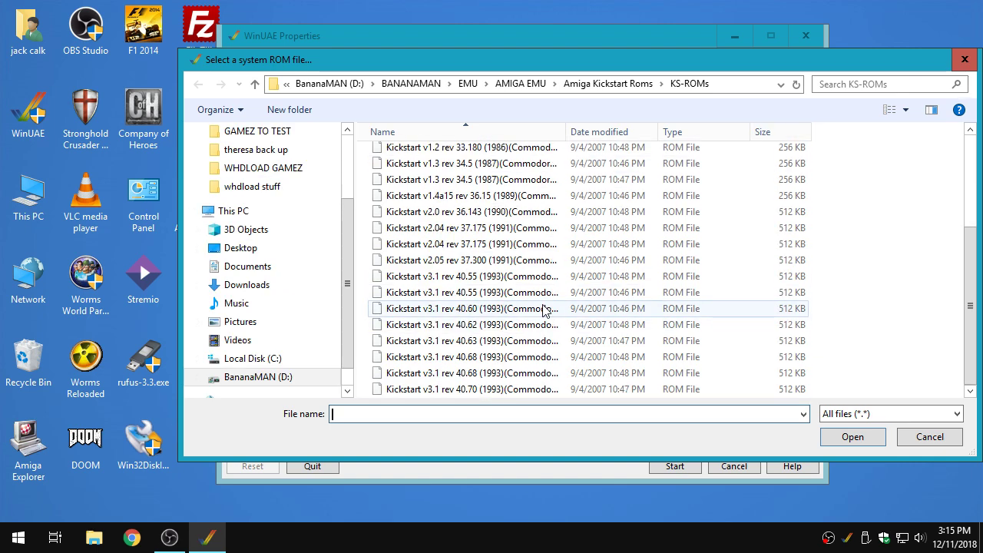
pyautogui.scroll(3, 543, 308)
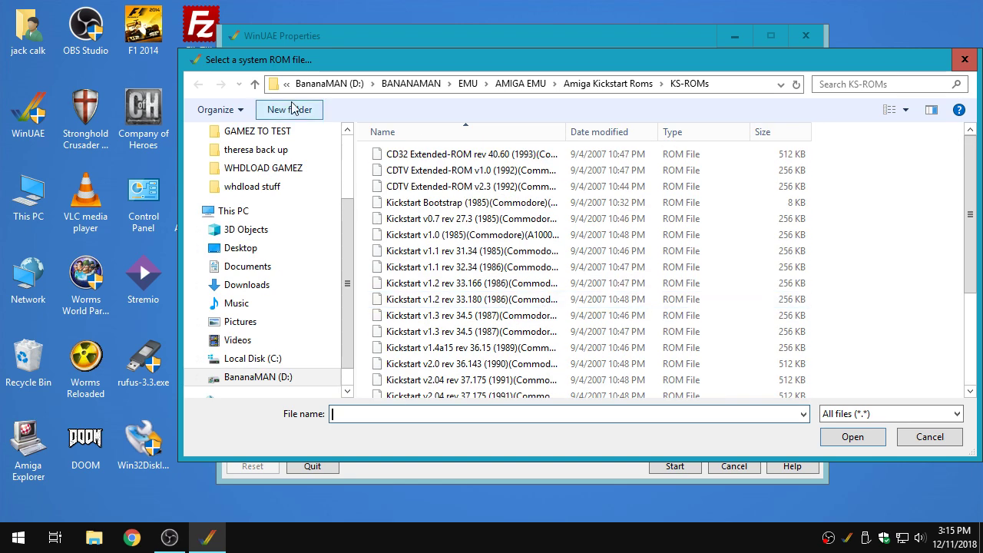
pyautogui.click(253, 84)
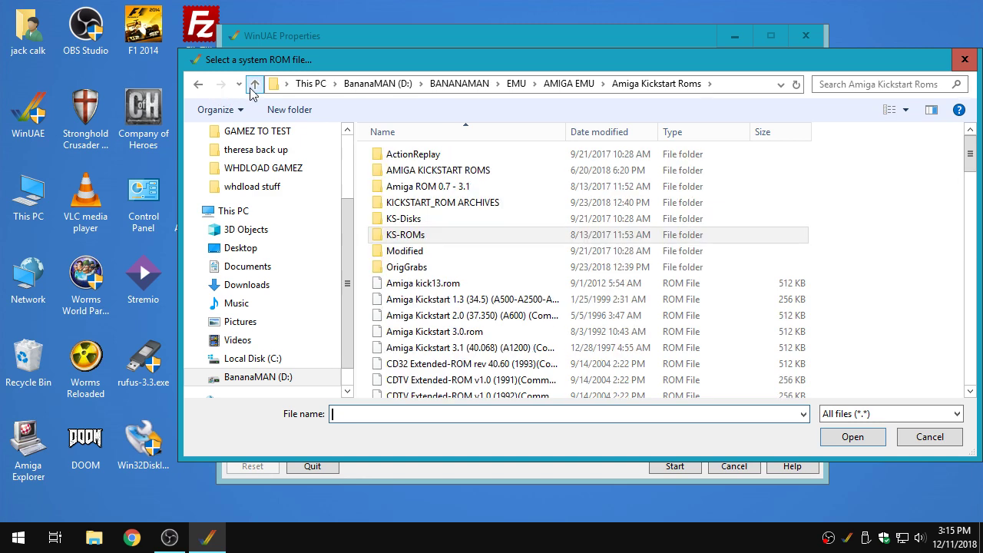
pyautogui.click(253, 84)
pyautogui.moveTo(417, 67); pyautogui.dragTo(353, 57)
pyautogui.click(393, 206)
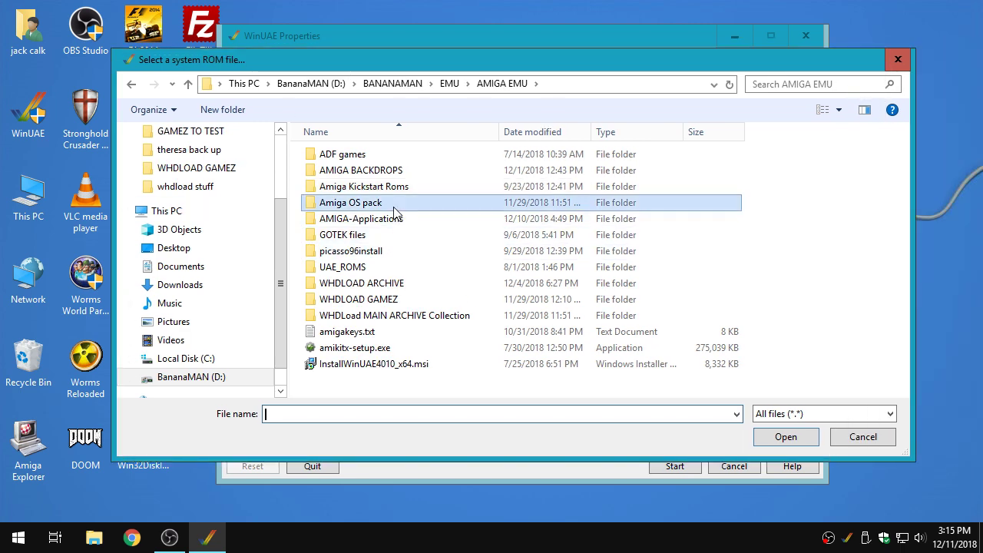
pyautogui.doubleClick(393, 205)
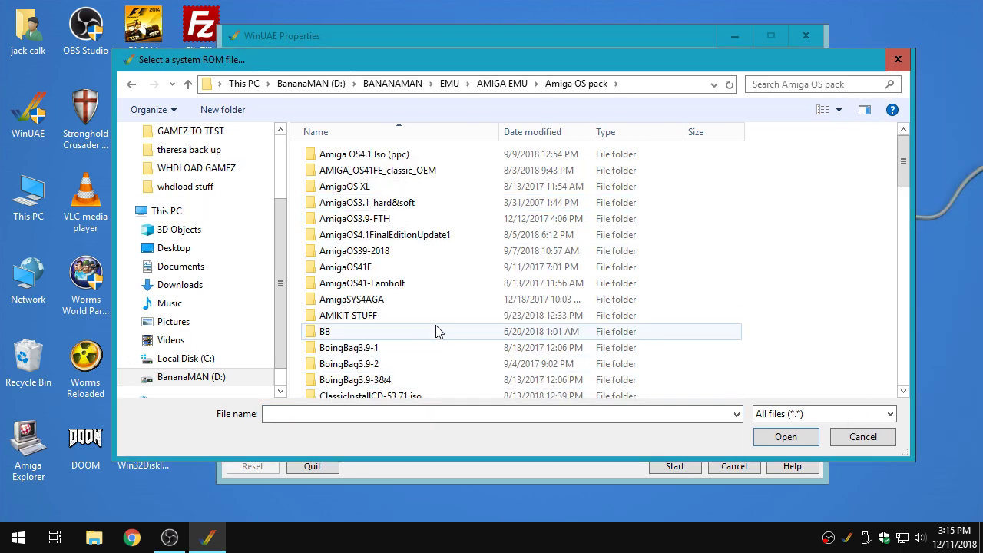
# Step: Open the ROMs folder inside OS314_A1200bak
pyautogui.scroll(-5, 436, 331)
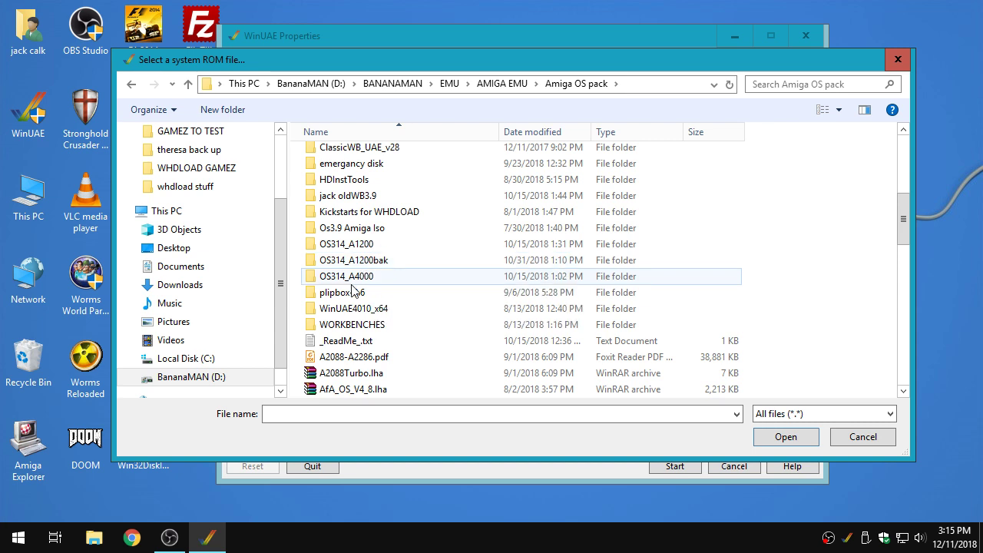
pyautogui.click(364, 278)
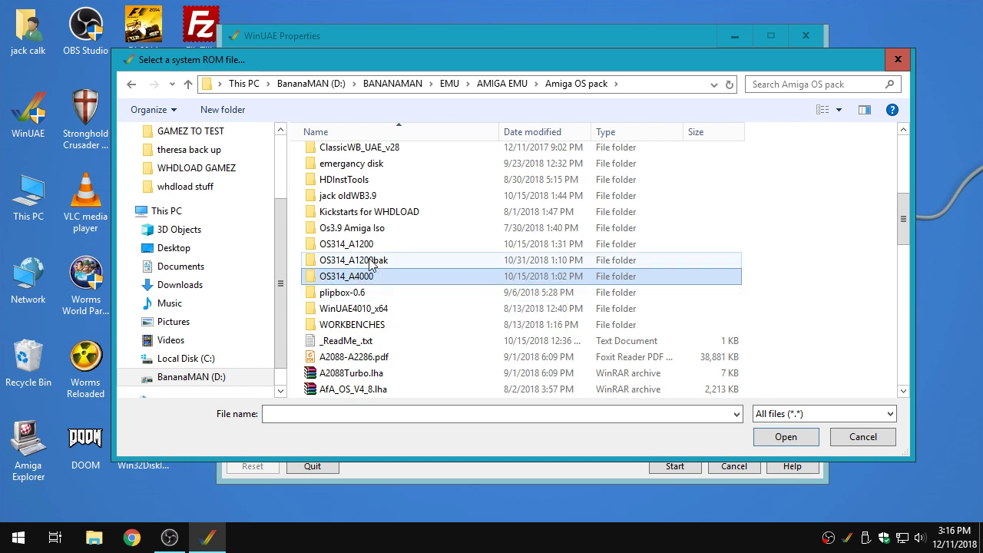
pyautogui.click(370, 262)
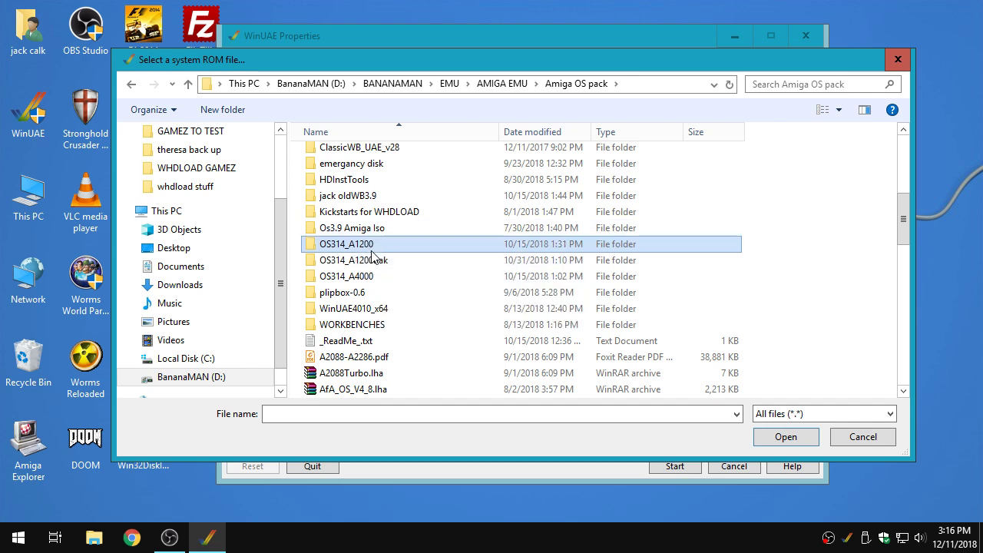
pyautogui.doubleClick(375, 263)
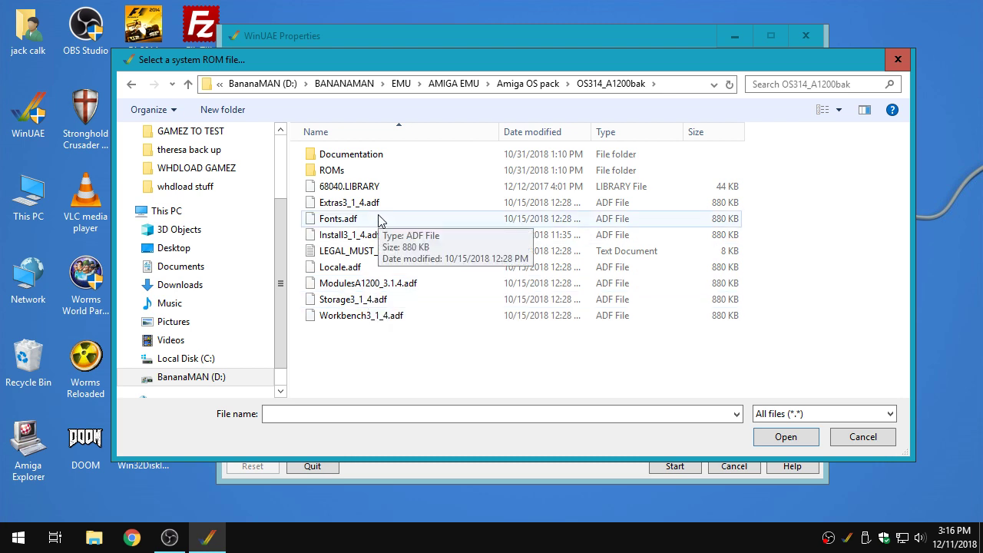
pyautogui.doubleClick(361, 169)
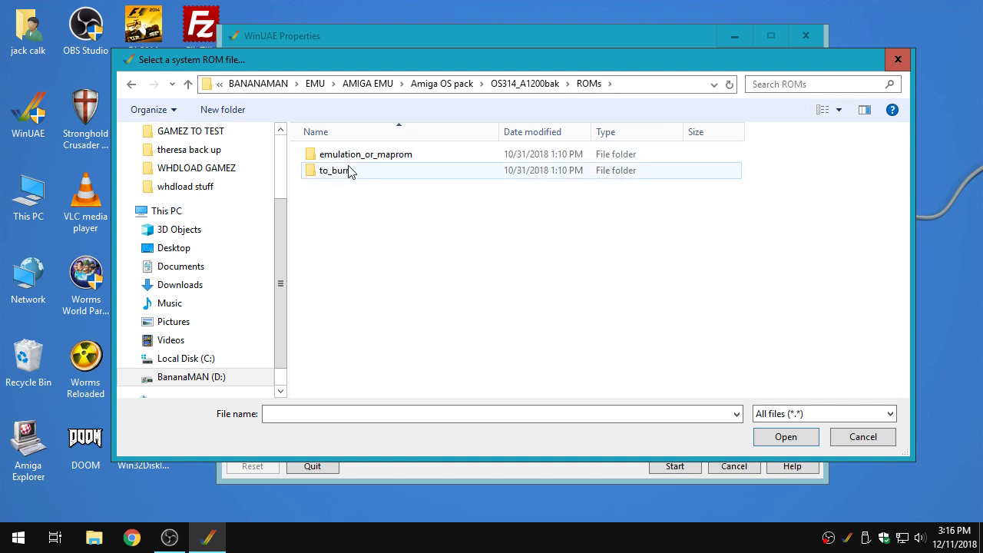
# Step: Check the to_burn folder, and load kick.a1200.46.143 from emulation_or_maprom as the main ROM file
pyautogui.doubleClick(349, 171)
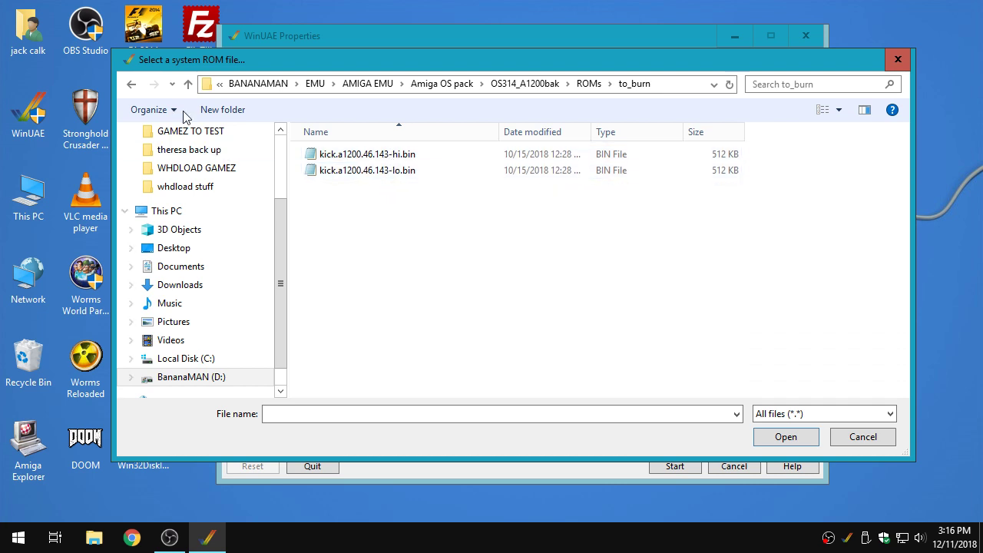
pyautogui.click(132, 85)
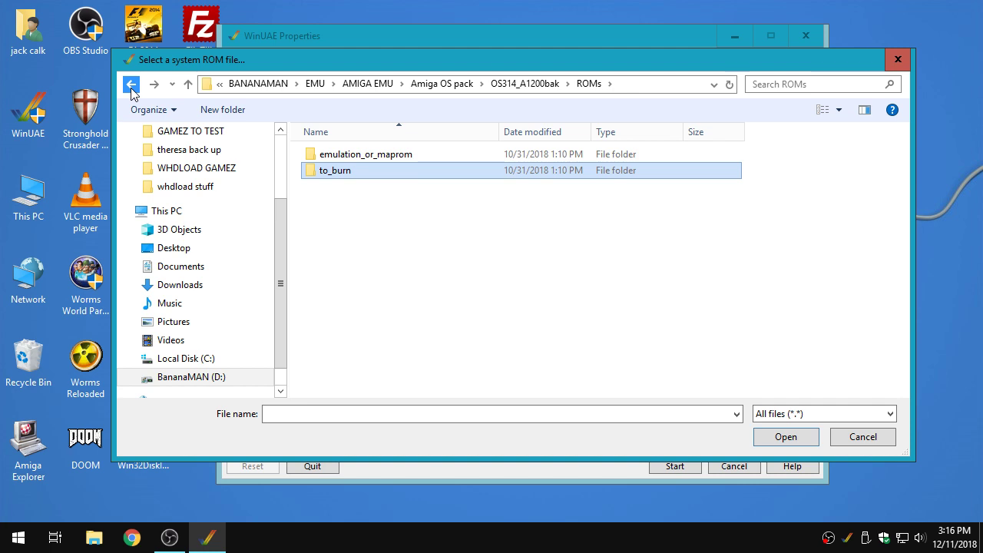
pyautogui.doubleClick(373, 160)
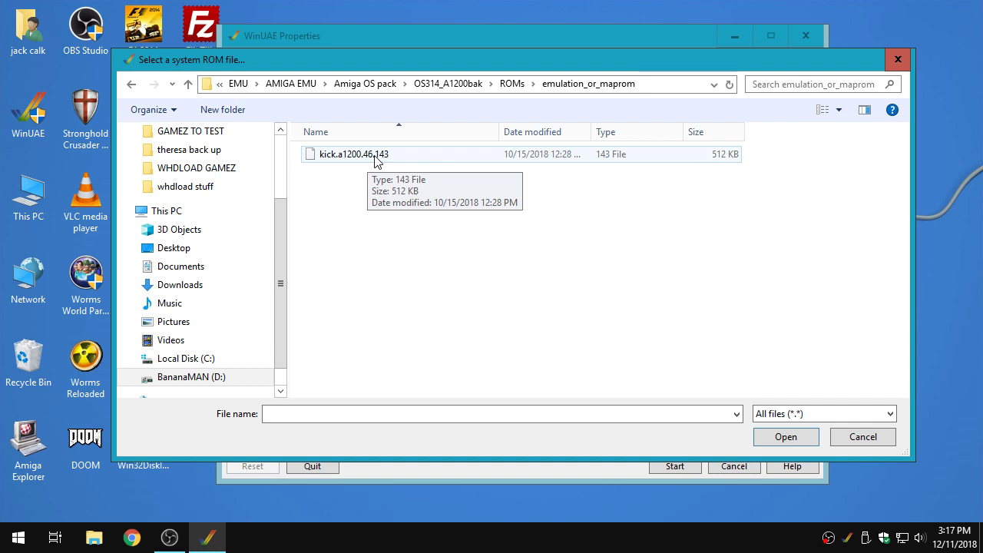
pyautogui.doubleClick(376, 156)
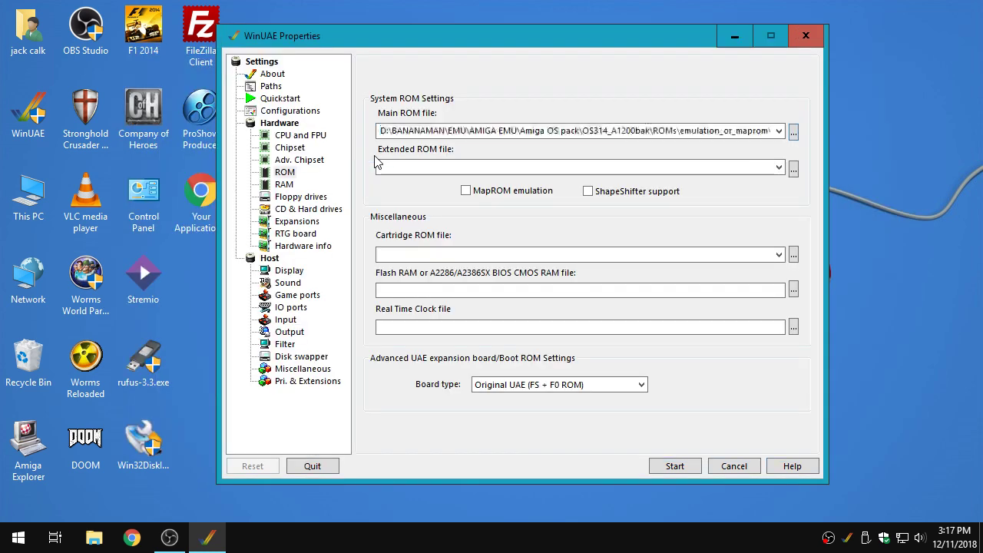
# Step: Set the Z2 Fast memory to 8 MB in the RAM settings
pyautogui.click(285, 184)
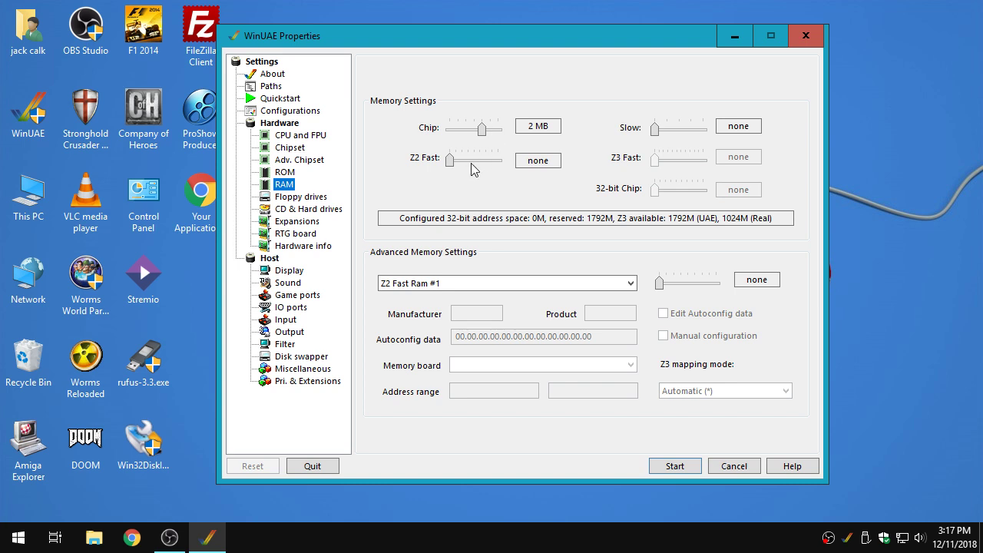
pyautogui.moveTo(451, 160); pyautogui.dragTo(507, 169)
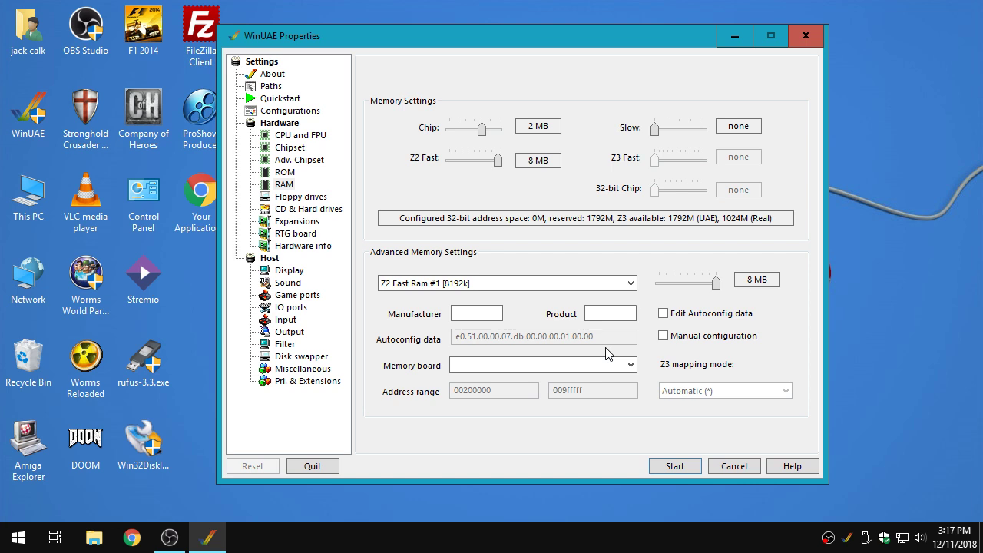
# Step: Review the floppy drives, CD and hard drives, expansions, RTG board and hardware info settings
pyautogui.click(299, 197)
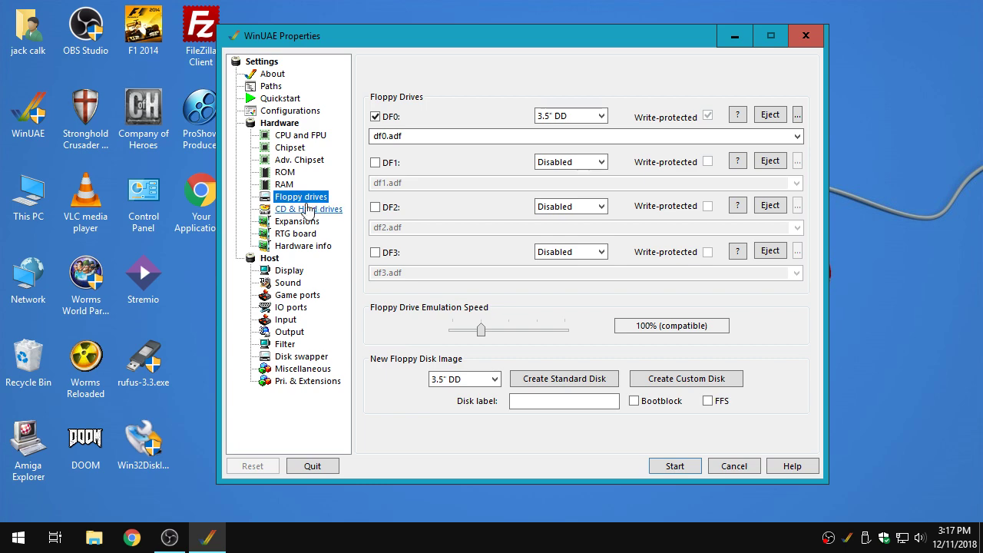
pyautogui.click(314, 210)
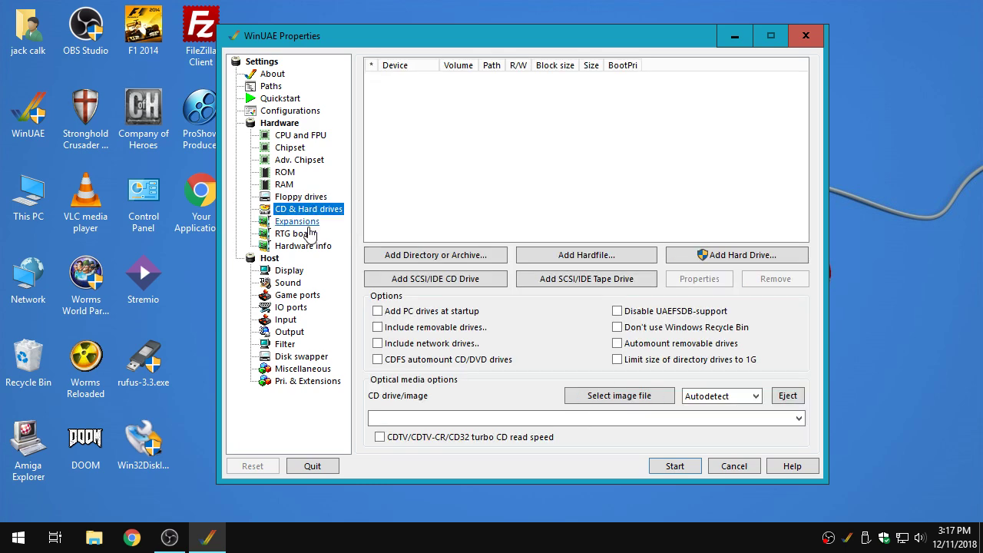
pyautogui.click(301, 222)
pyautogui.click(305, 235)
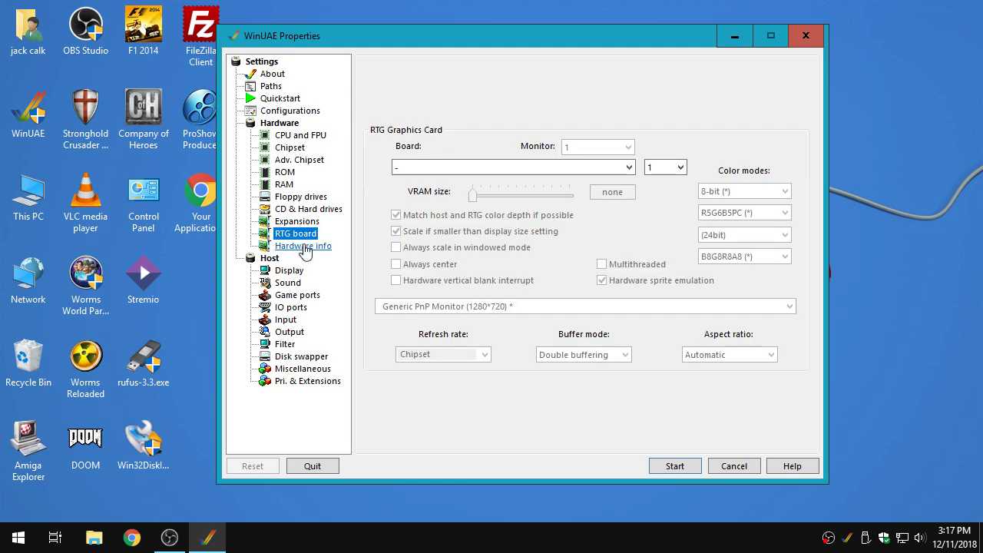
pyautogui.click(304, 247)
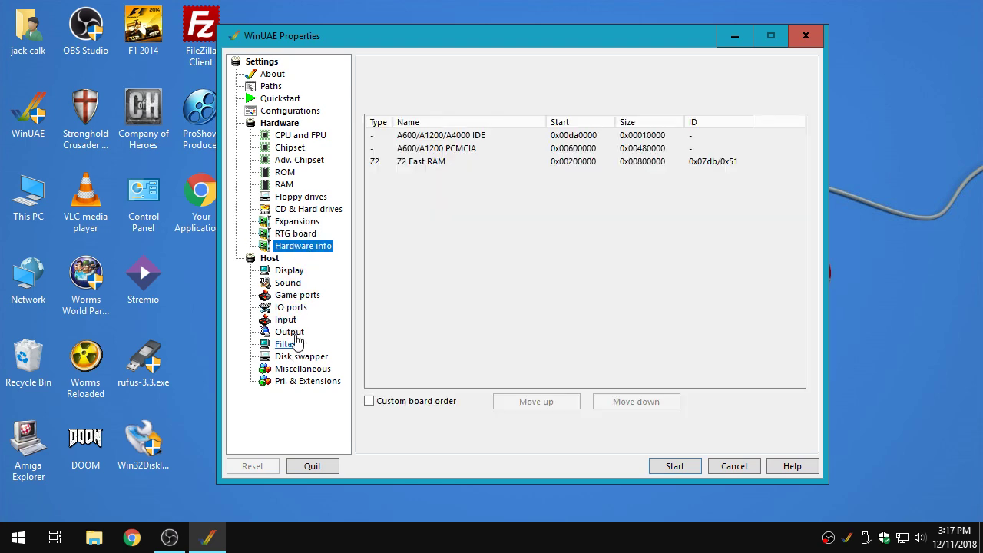
# Step: Set the fullscreen resolution to 1280x720 in the host display settings
pyautogui.click(290, 272)
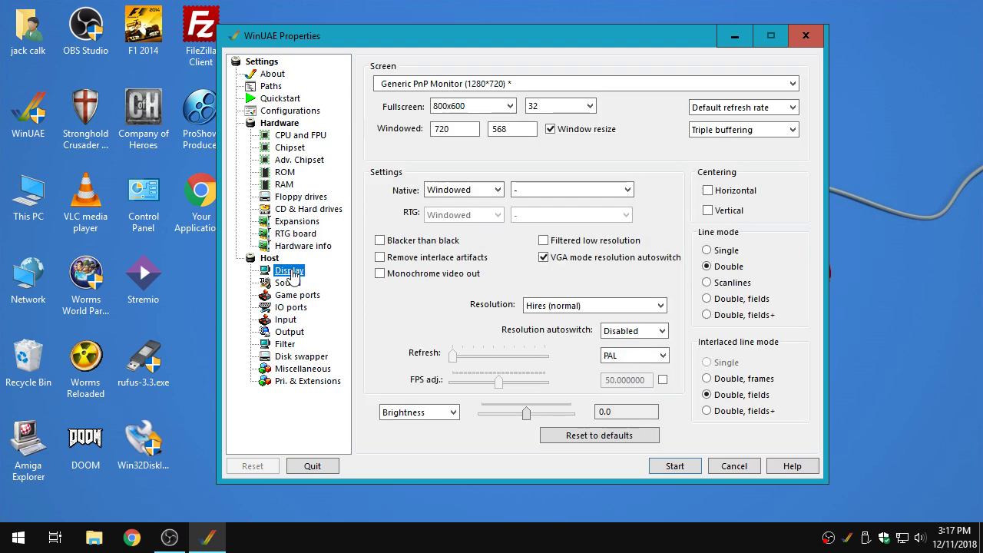
pyautogui.click(499, 108)
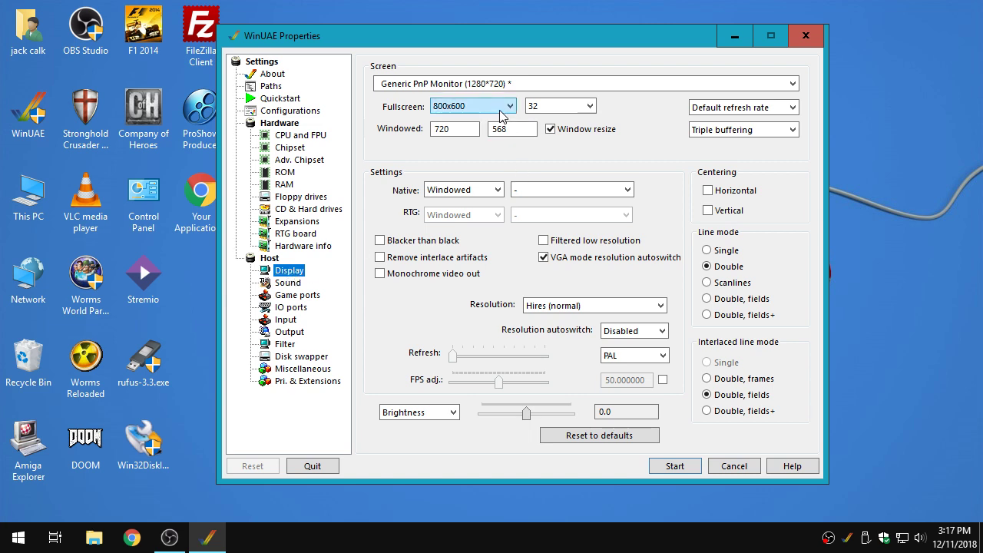
pyautogui.click(501, 113)
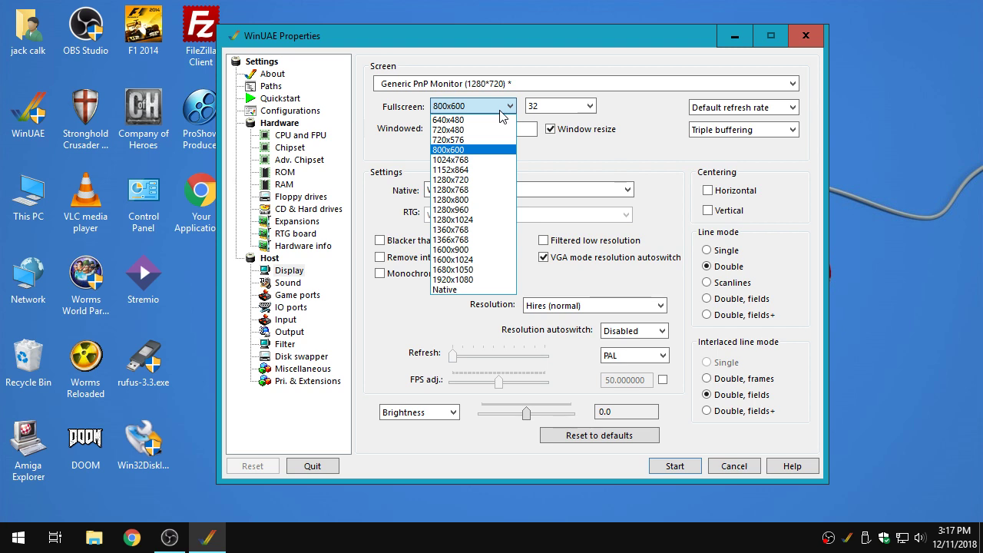
pyautogui.click(490, 180)
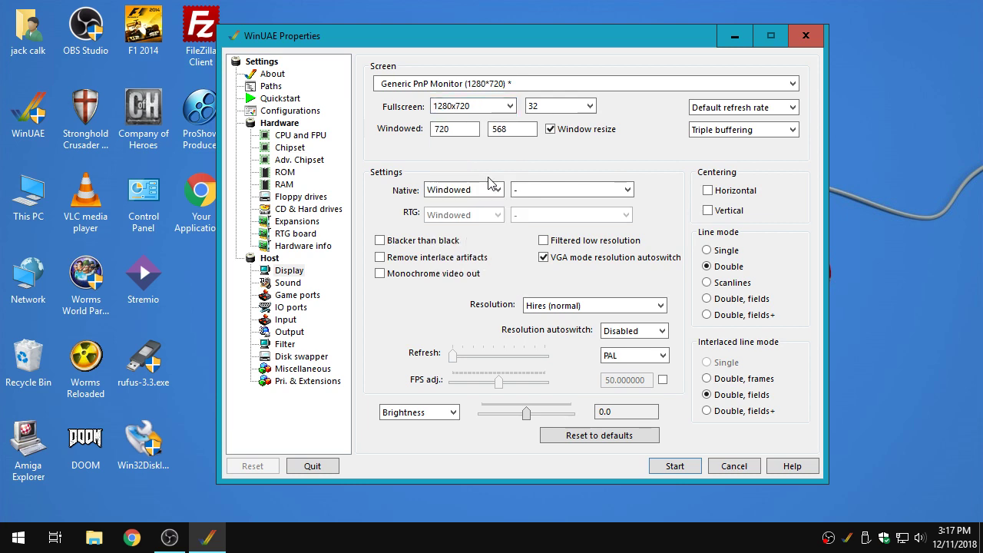
pyautogui.hotkey('shift', 'Tab')
pyautogui.press('Tab')
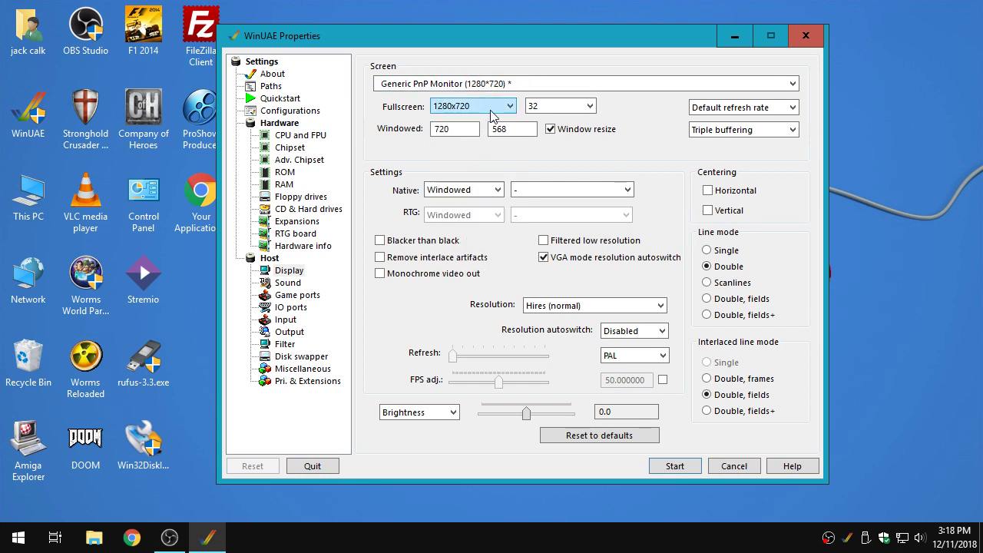
# Step: Set the native display mode to Fullscreen
pyautogui.click(497, 192)
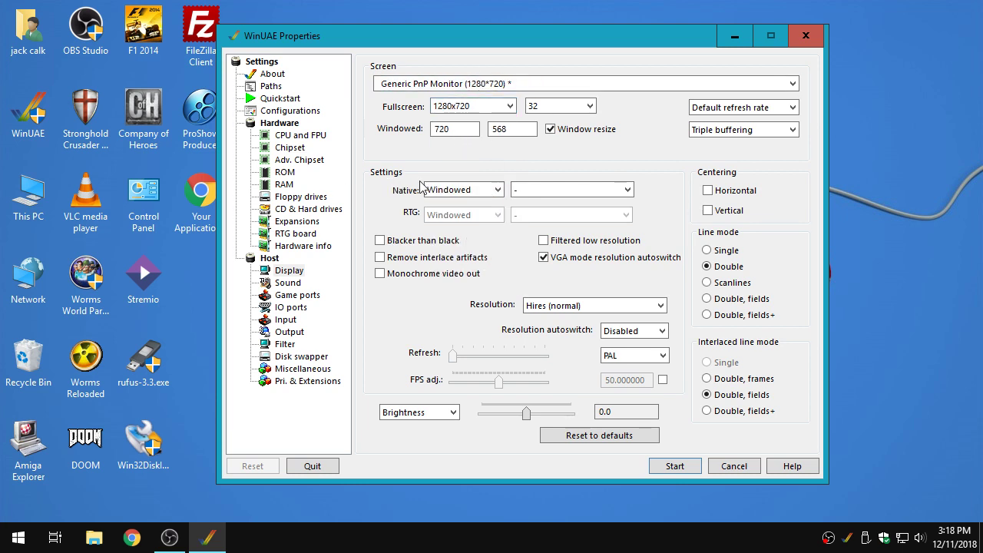
pyautogui.click(464, 197)
pyautogui.click(464, 194)
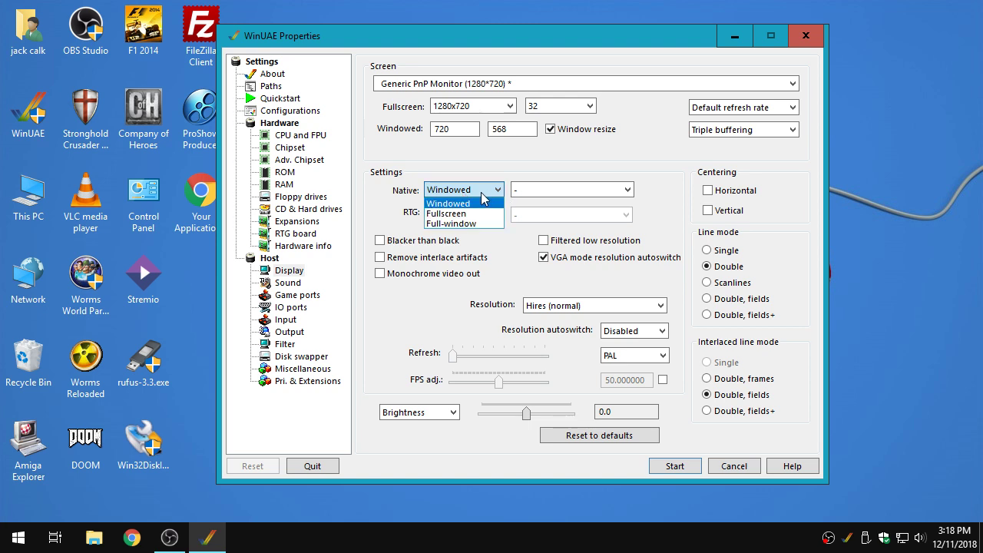
pyautogui.click(473, 214)
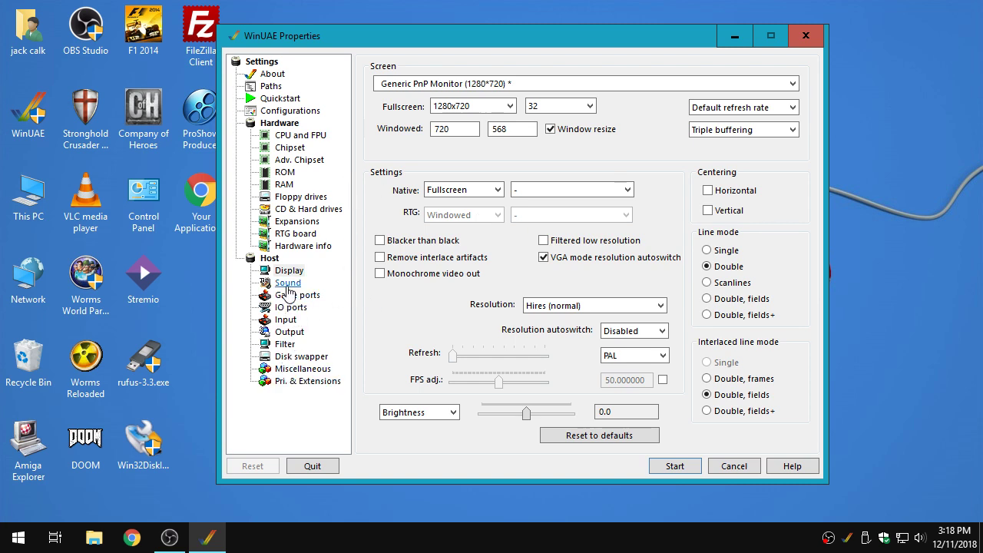
# Step: Review the game ports and IO ports settings
pyautogui.press('Down')
pyautogui.press('Down')
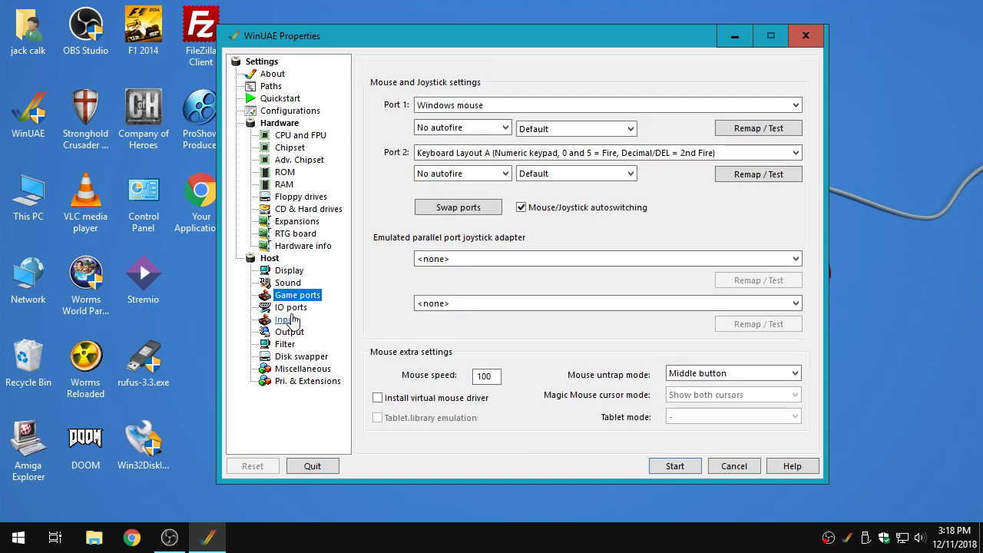
pyautogui.click(286, 320)
pyautogui.click(290, 307)
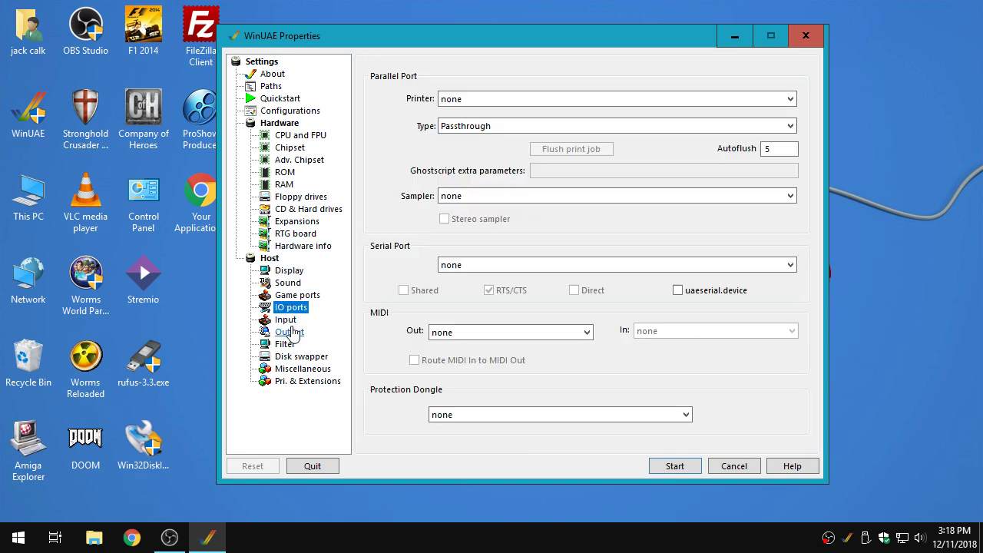
# Step: Enable "Use CTRL-F11 to quit" and "Allow native code" in the miscellaneous settings, and check the remaining options
pyautogui.click(300, 370)
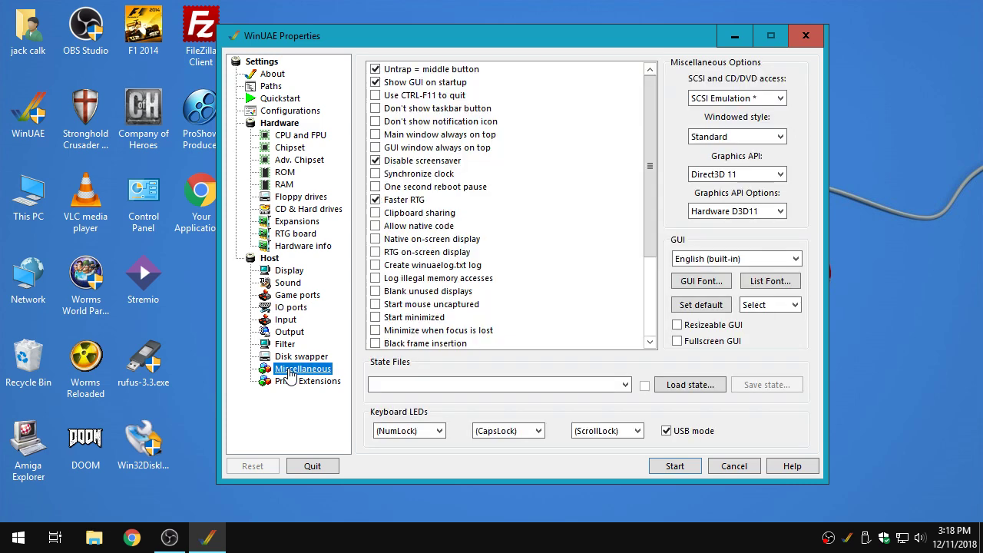
pyautogui.click(376, 96)
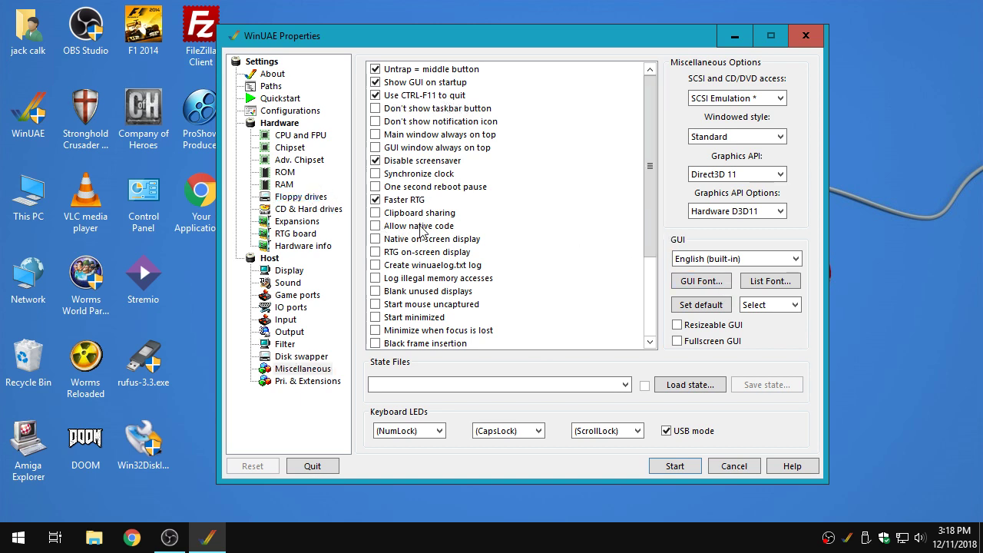
pyautogui.click(375, 226)
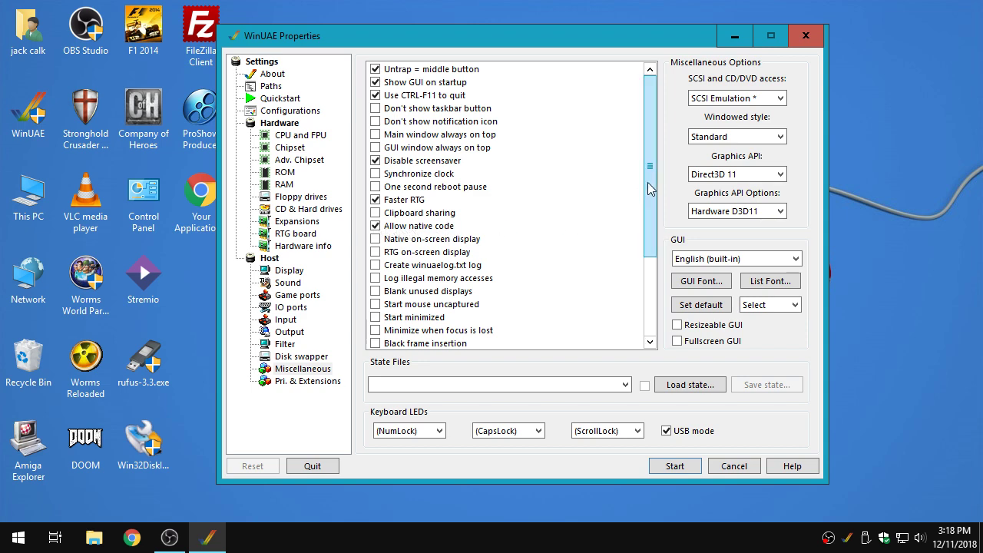
pyautogui.moveTo(649, 188); pyautogui.dragTo(649, 261)
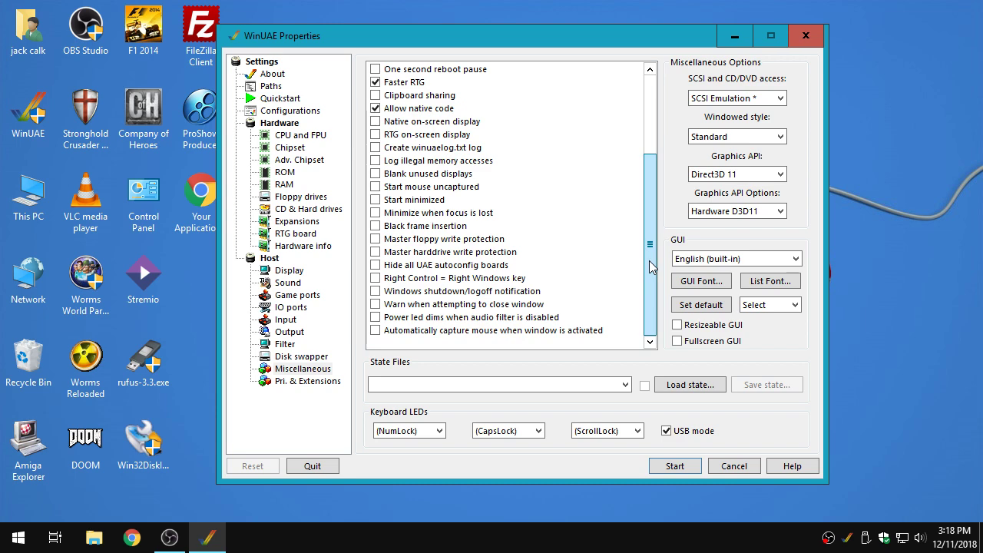
pyautogui.moveTo(649, 260); pyautogui.dragTo(652, 116)
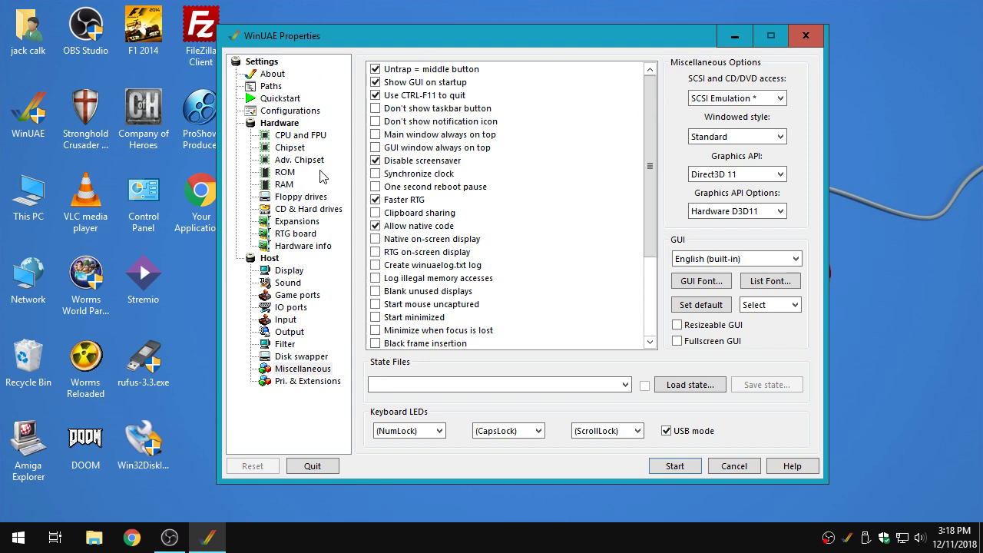
# Step: Save the current setup as a new configuration file named a1200 in the Configurations folder
pyautogui.click(297, 111)
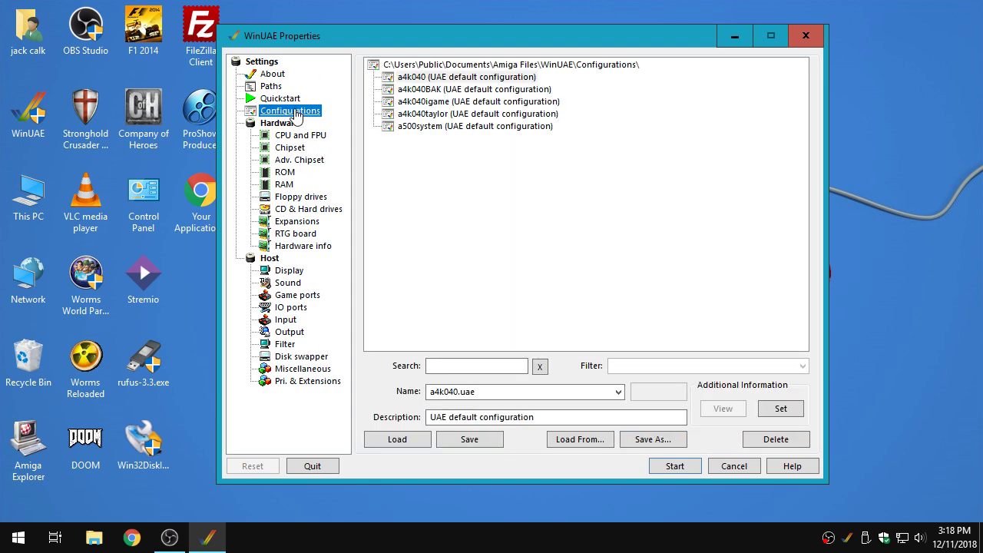
pyautogui.click(655, 441)
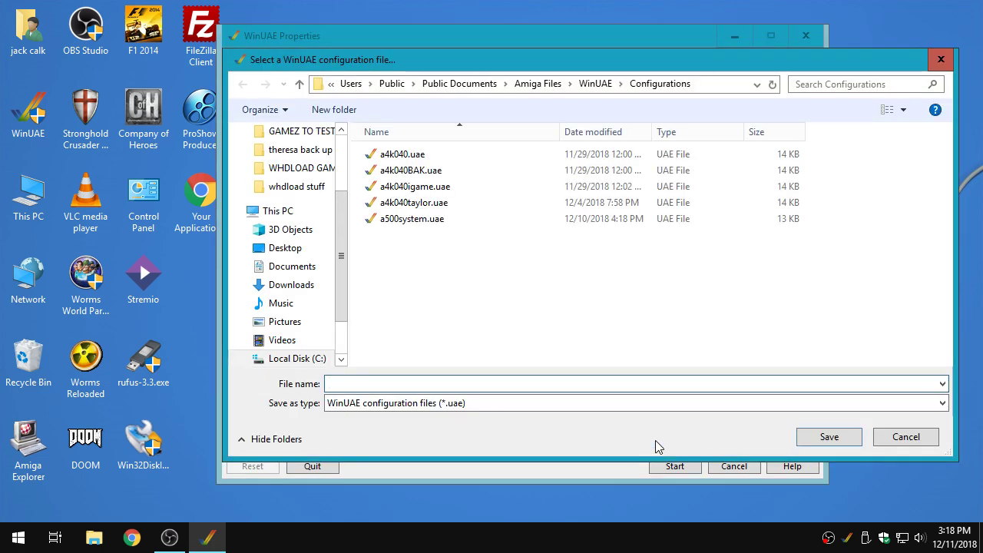
pyautogui.write('a1200')
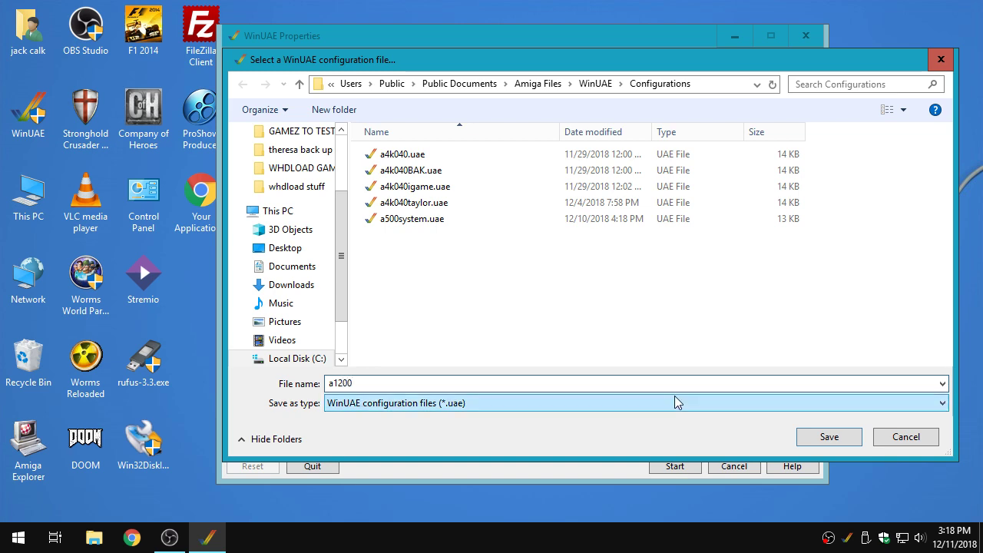
pyautogui.click(837, 436)
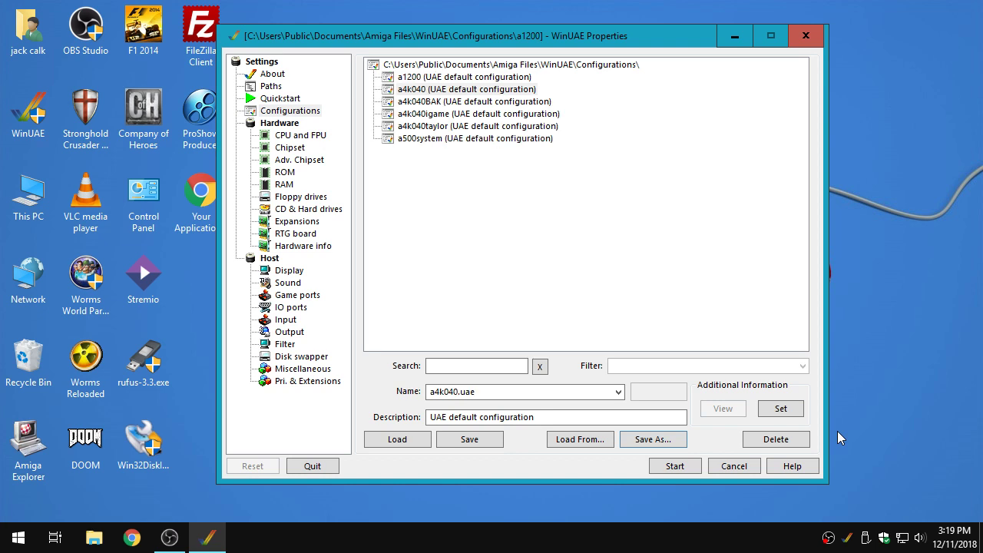
# Step: Load the saved a1200 configuration
pyautogui.click(419, 79)
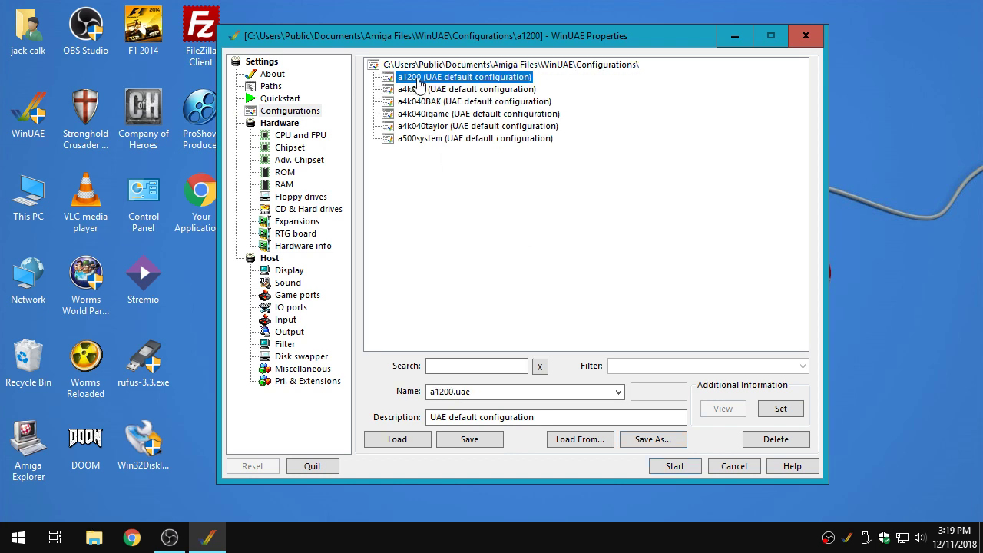
pyautogui.click(394, 441)
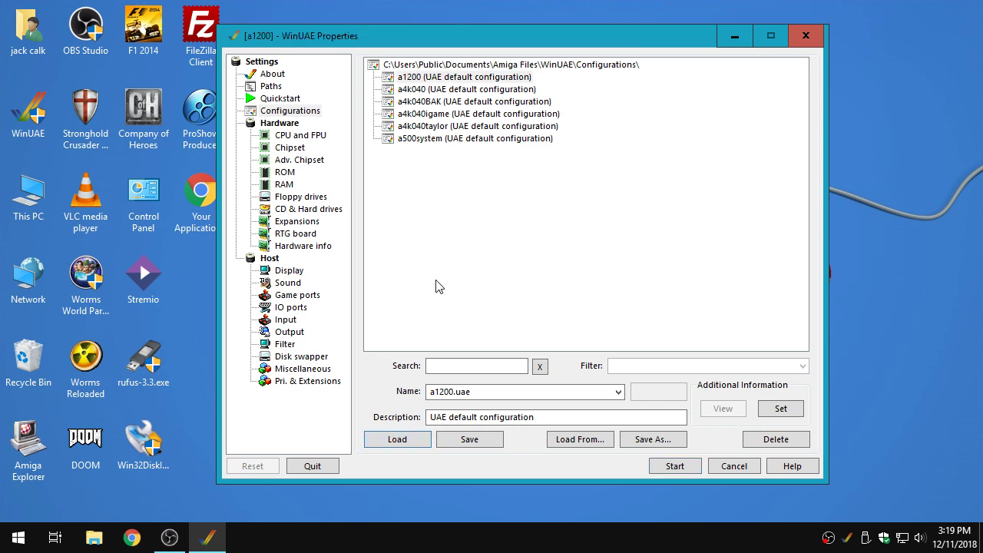
pyautogui.click(411, 78)
# Step: Review the CPU, chipset, ROM, RAM, hard drive, expansion and miscellaneous settings of the a1200 configuration, and start the emulation
pyautogui.click(311, 136)
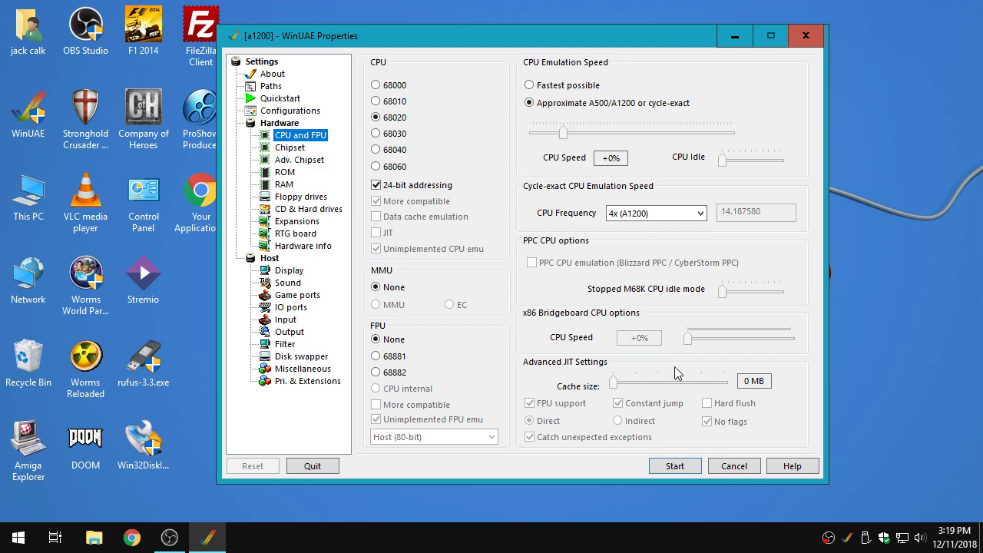
pyautogui.click(291, 149)
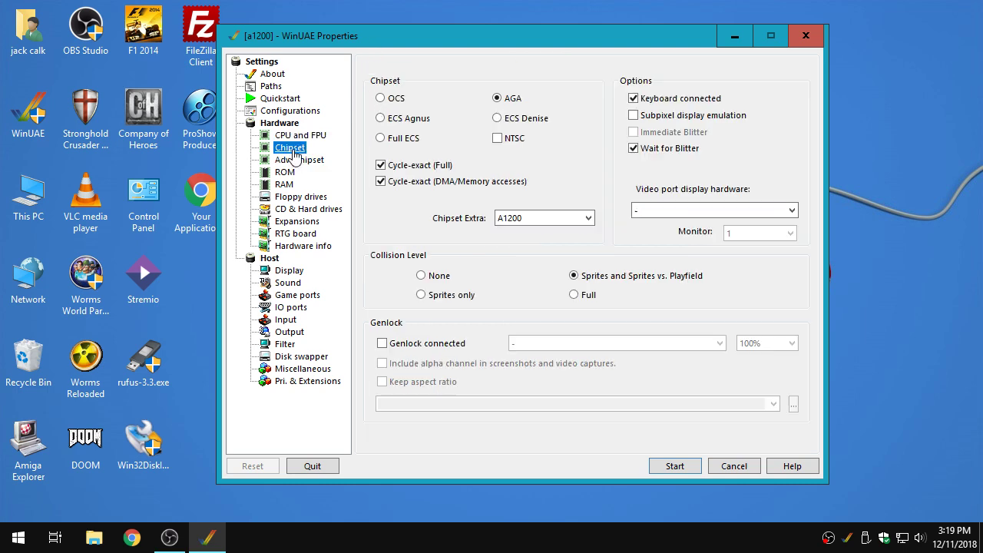
pyautogui.click(301, 161)
pyautogui.click(296, 174)
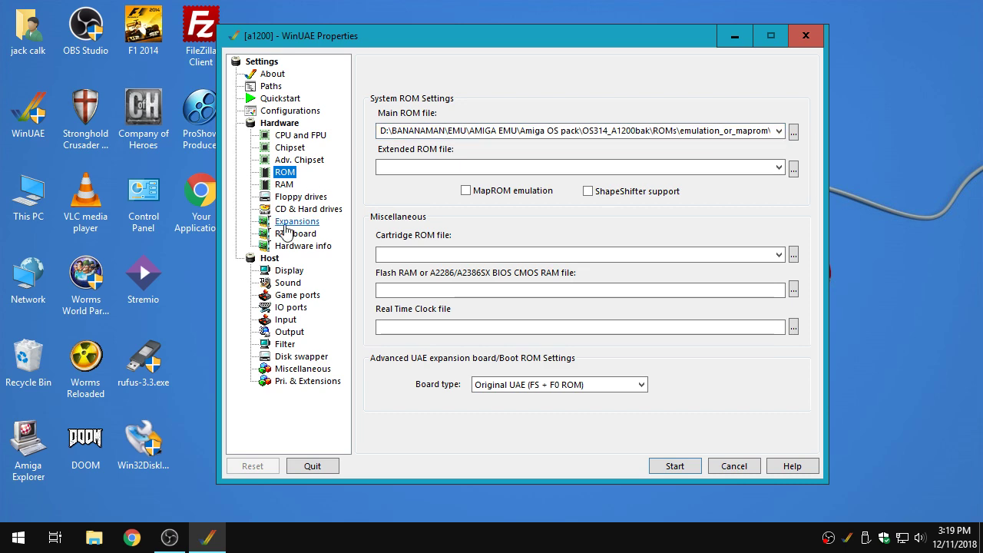
pyautogui.click(284, 184)
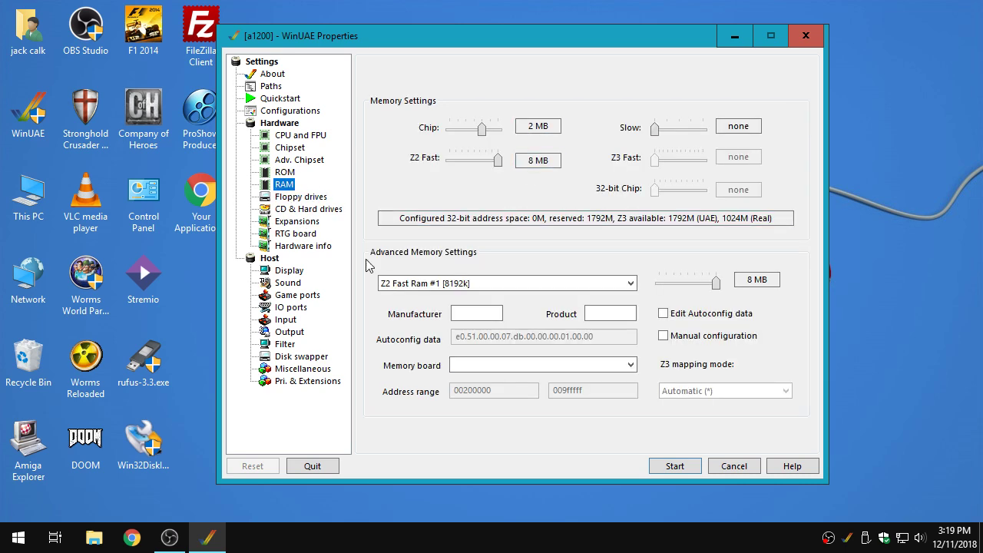
pyautogui.click(317, 210)
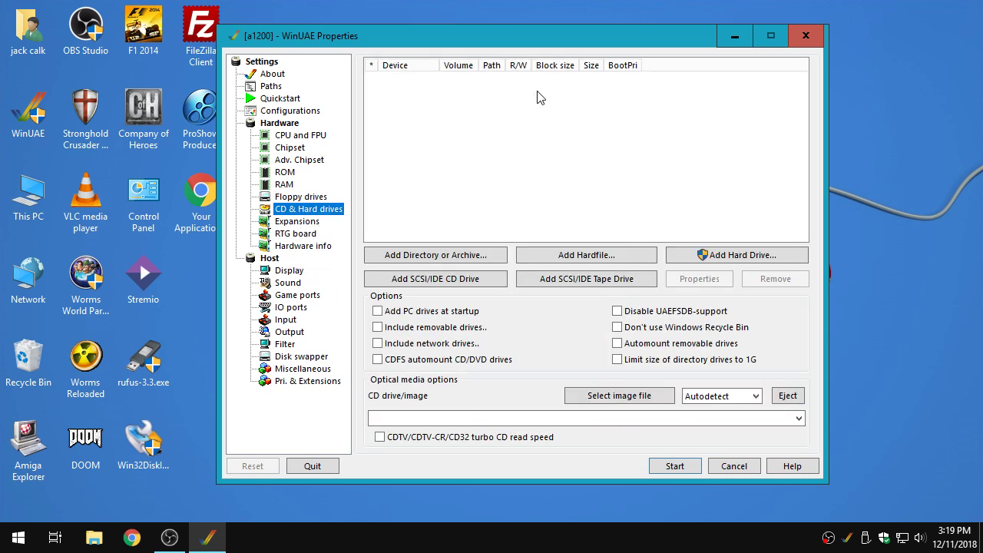
pyautogui.click(291, 222)
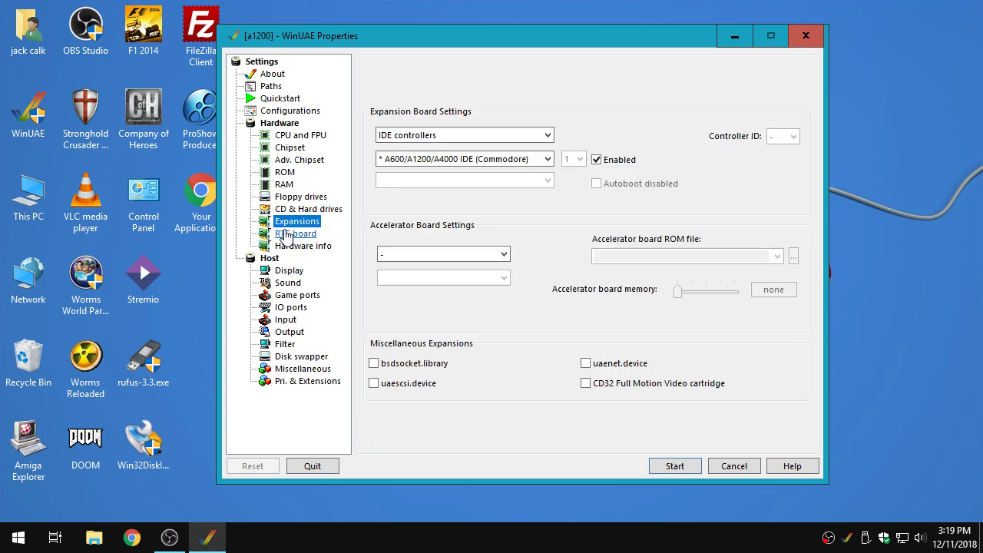
pyautogui.click(304, 369)
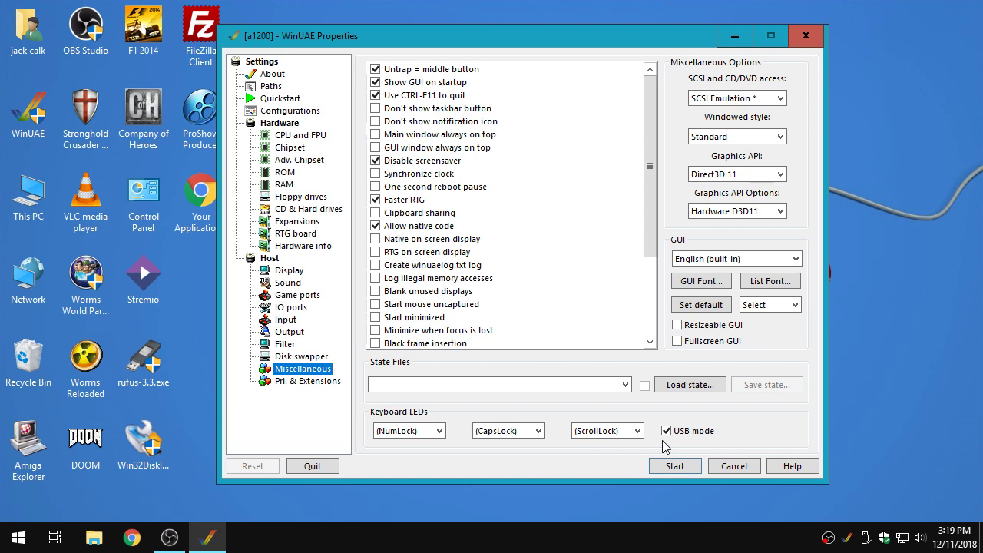
pyautogui.click(665, 469)
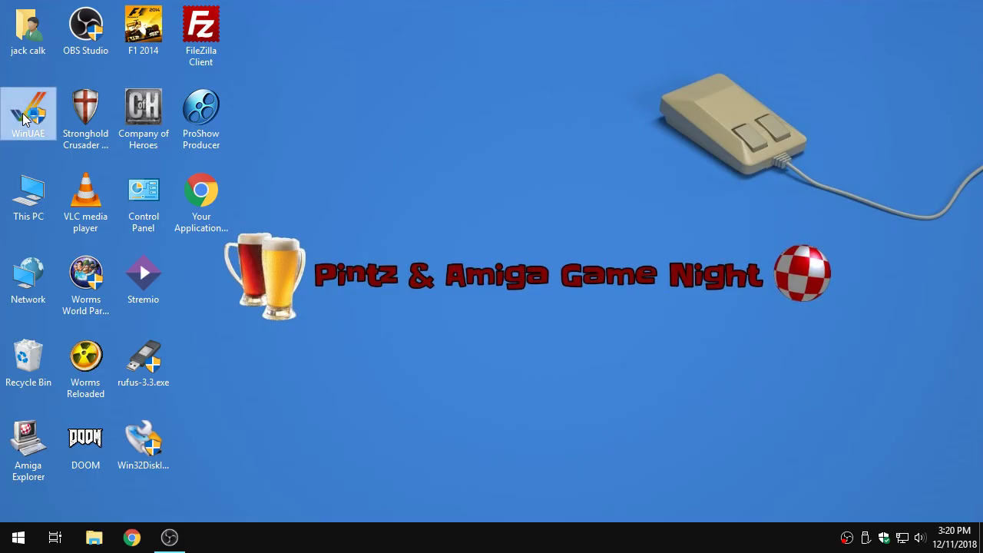
# Step: Launch WinUAE again from the desktop and load the a1200 configuration
pyautogui.doubleClick(28, 115)
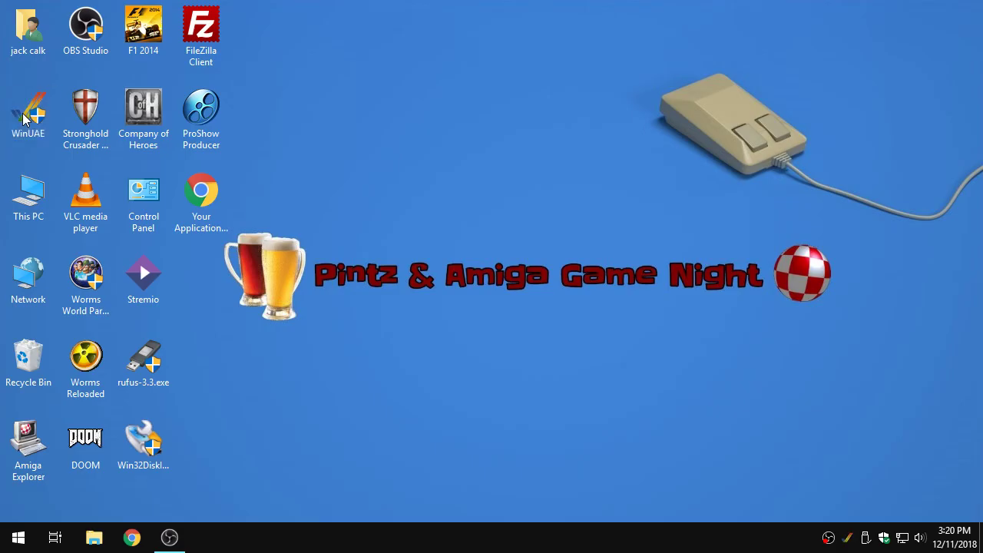
pyautogui.moveTo(403, 40); pyautogui.dragTo(457, 33)
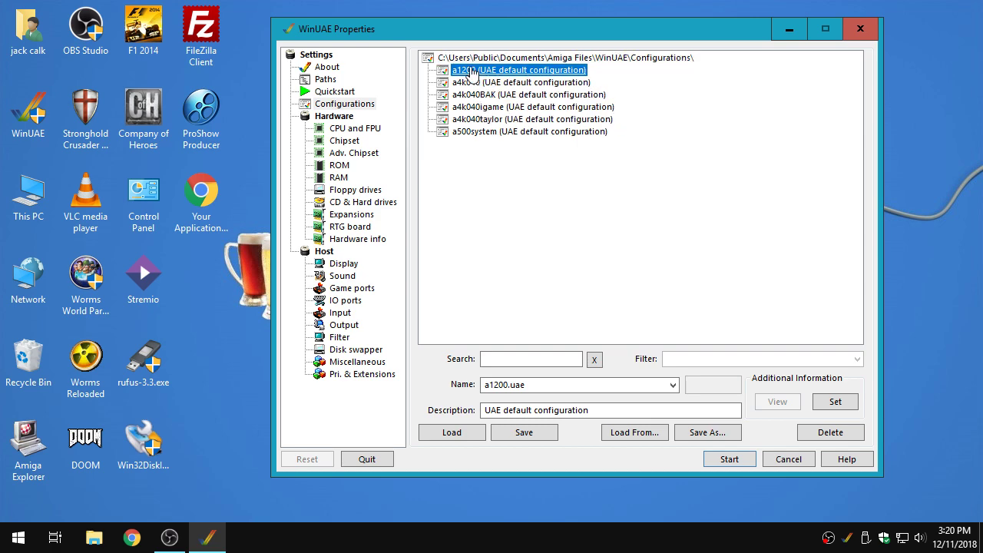
pyautogui.click(463, 435)
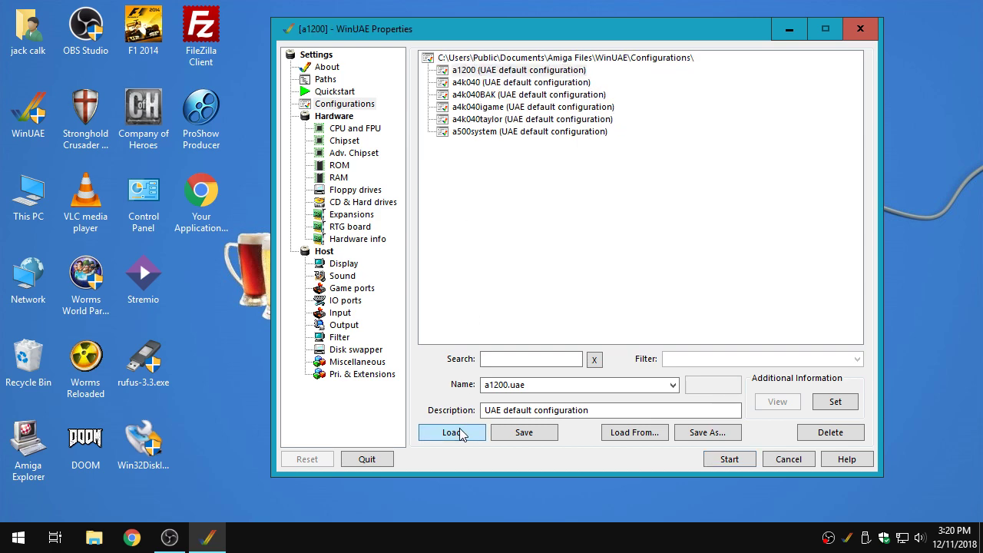
# Step: Check the CPU and advanced chipset settings, and open the CD and hard drives settings
pyautogui.click(348, 131)
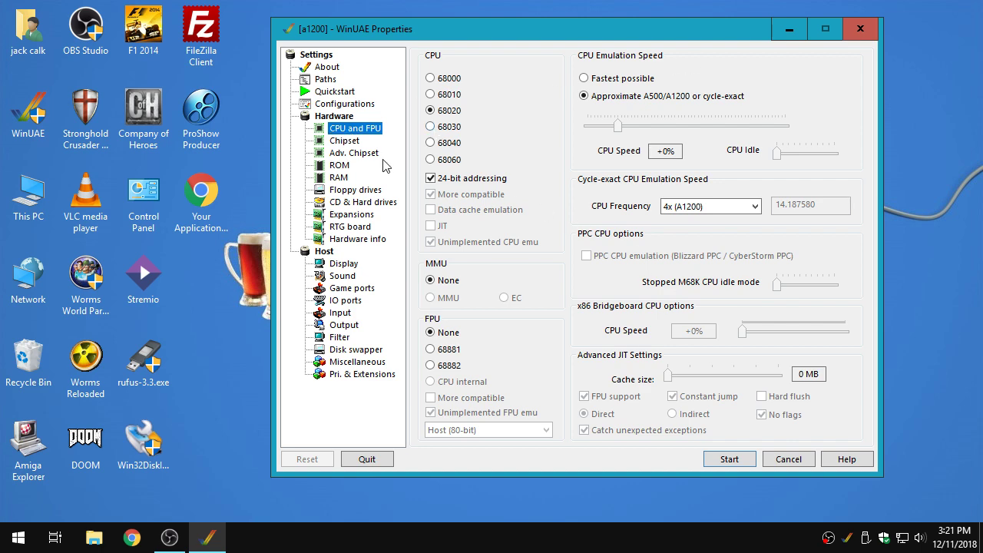
pyautogui.click(359, 154)
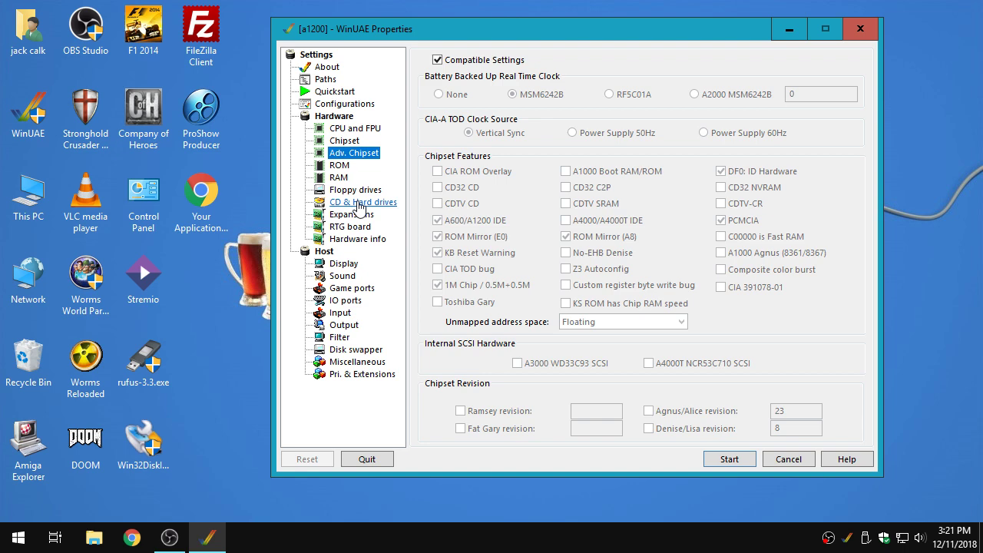
pyautogui.click(360, 203)
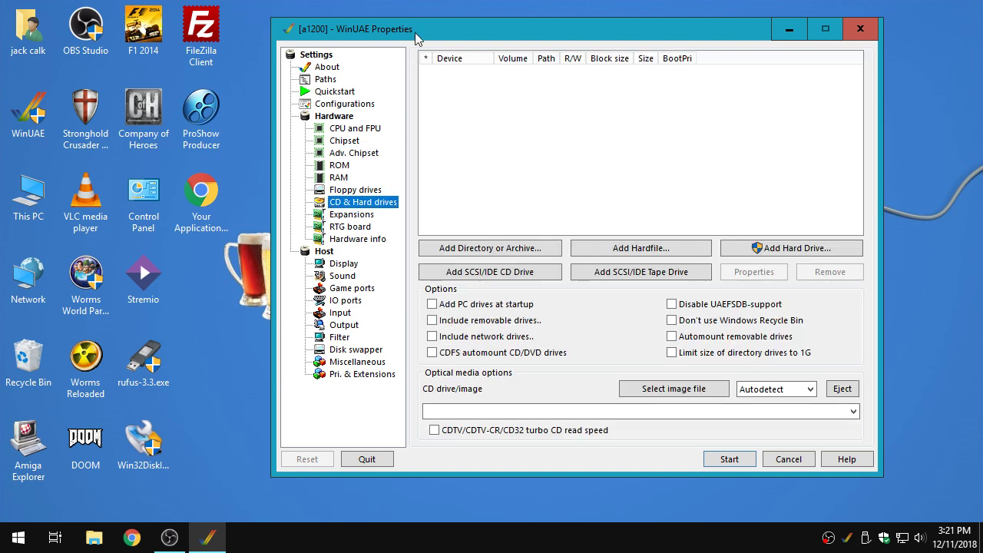
# Step: Start a new hardfile of 1000 MB and set its HD controller to Commodore A600/A1200/A4000 IDE
pyautogui.moveTo(414, 40); pyautogui.dragTo(378, 38)
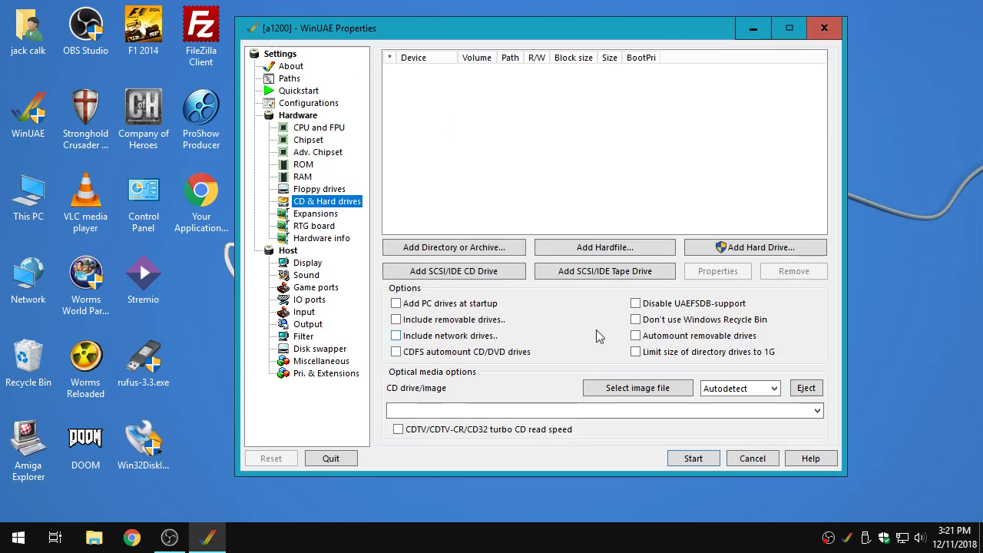
pyautogui.click(579, 248)
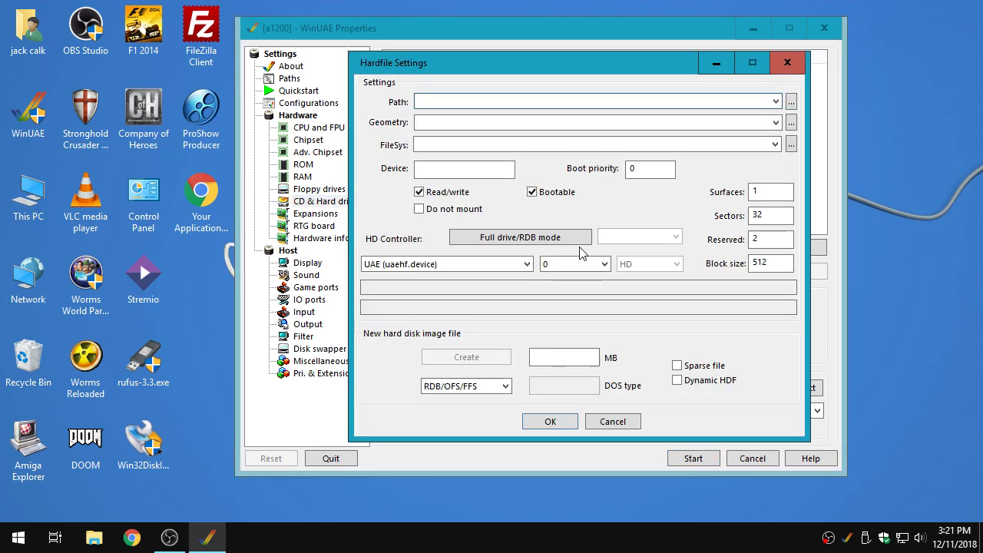
pyautogui.click(587, 355)
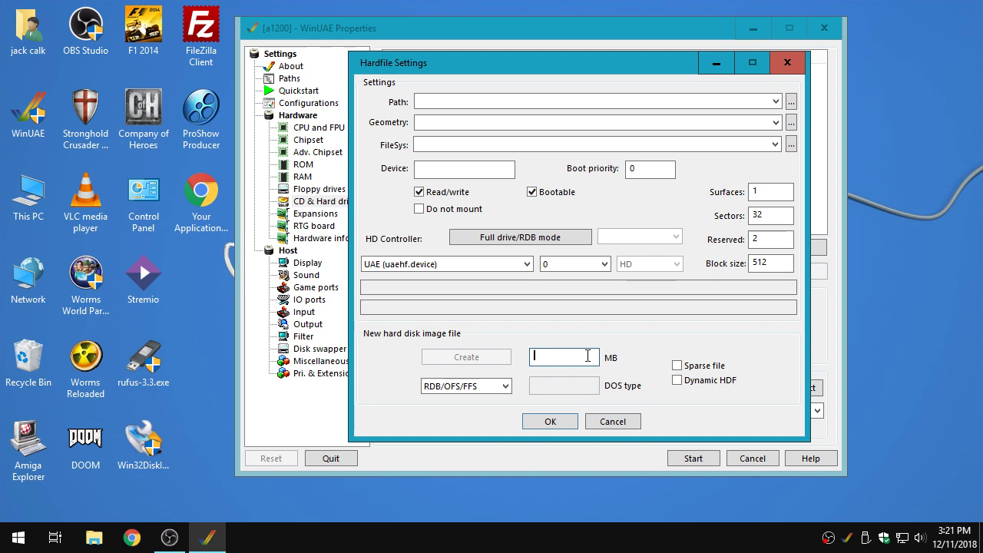
pyautogui.write('1000')
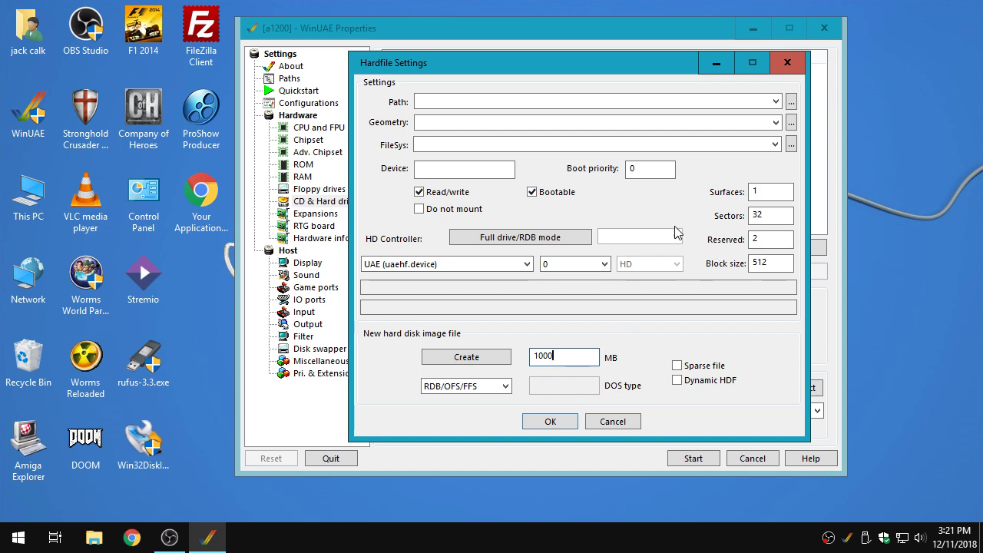
pyautogui.click(442, 266)
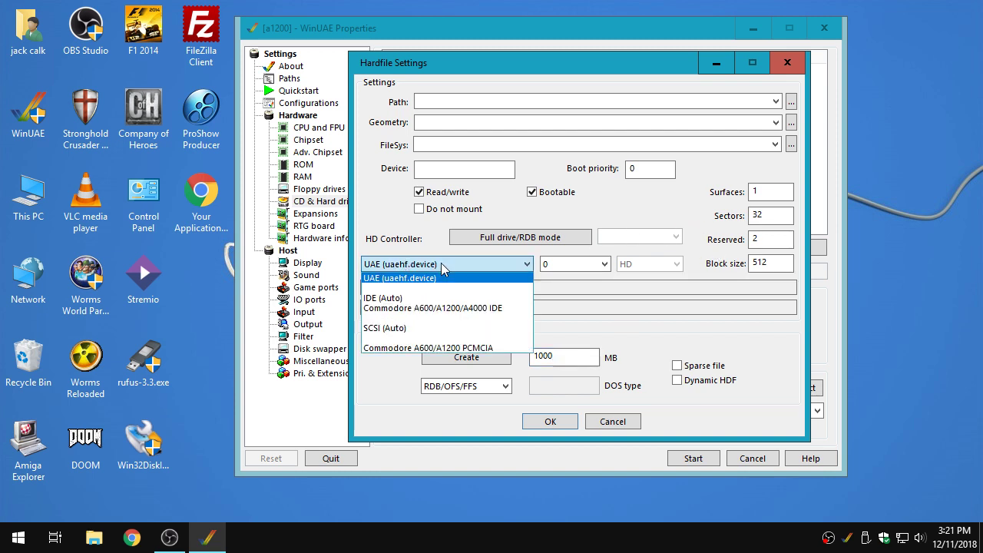
pyautogui.click(451, 308)
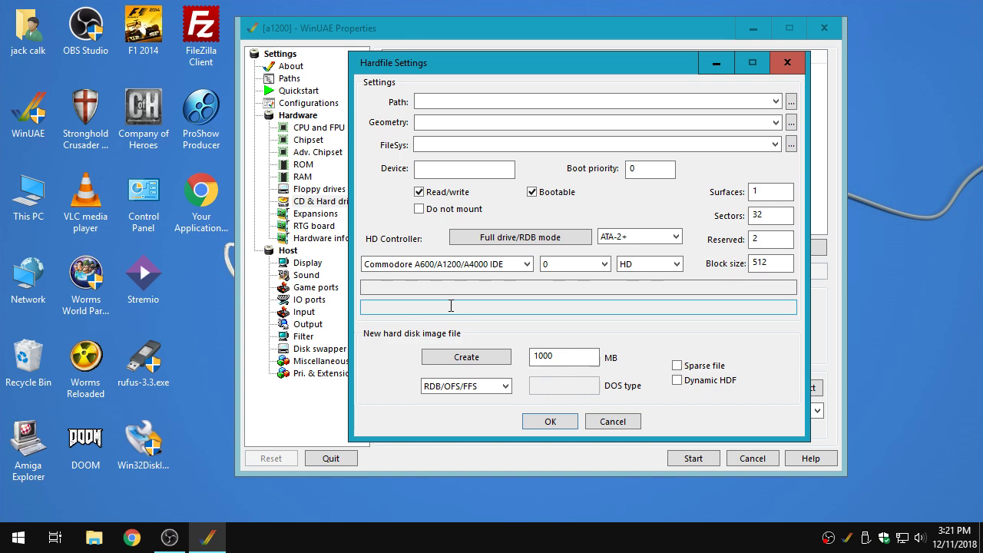
# Step: Create the hard disk image as a1200HDD in the AMIGA HDD folder and add it to the configuration's drives
pyautogui.click(480, 358)
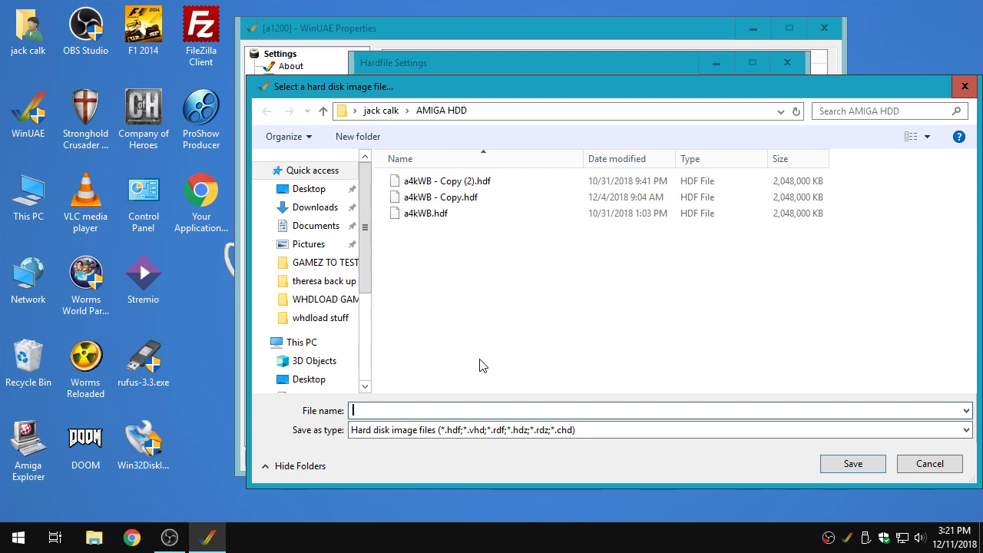
pyautogui.write('a1200hdd')
pyautogui.press('BackSpace')
pyautogui.press('BackSpace')
pyautogui.press('BackSpace')
pyautogui.write('HDD')
pyautogui.click(840, 467)
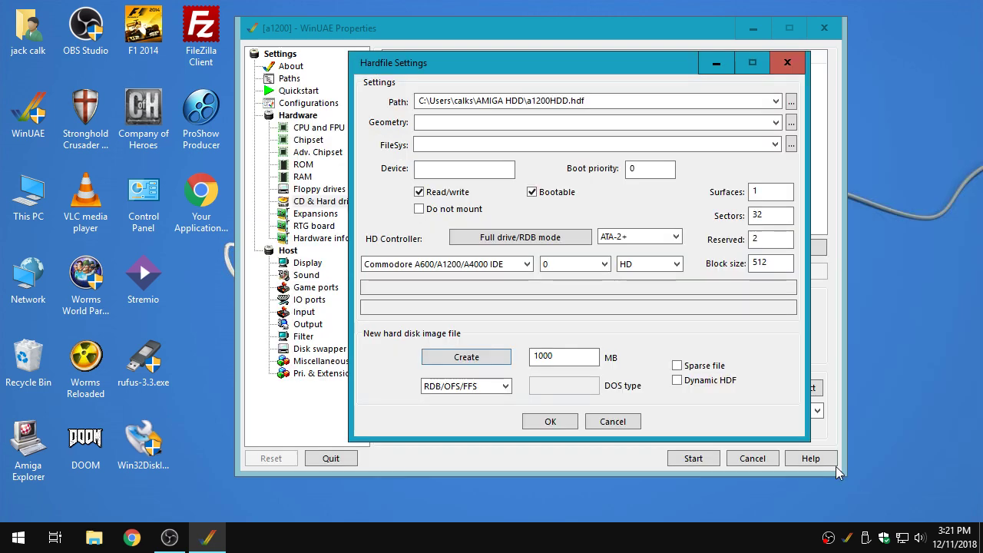
pyautogui.click(550, 422)
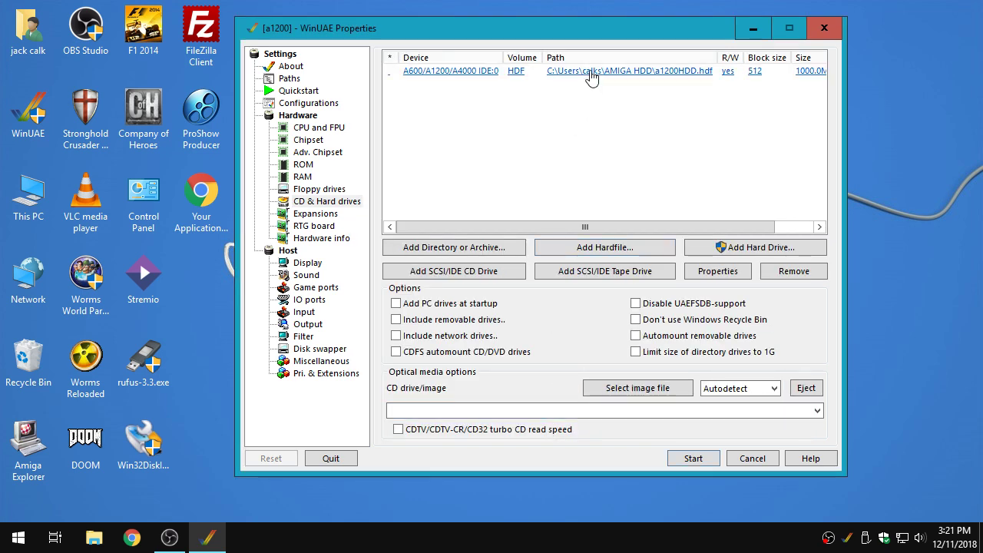
# Step: Reopen the settings of the a1200HDD.hdf hardfile and switch it to full drive/RDB mode
pyautogui.click(591, 72)
pyautogui.doubleClick(574, 68)
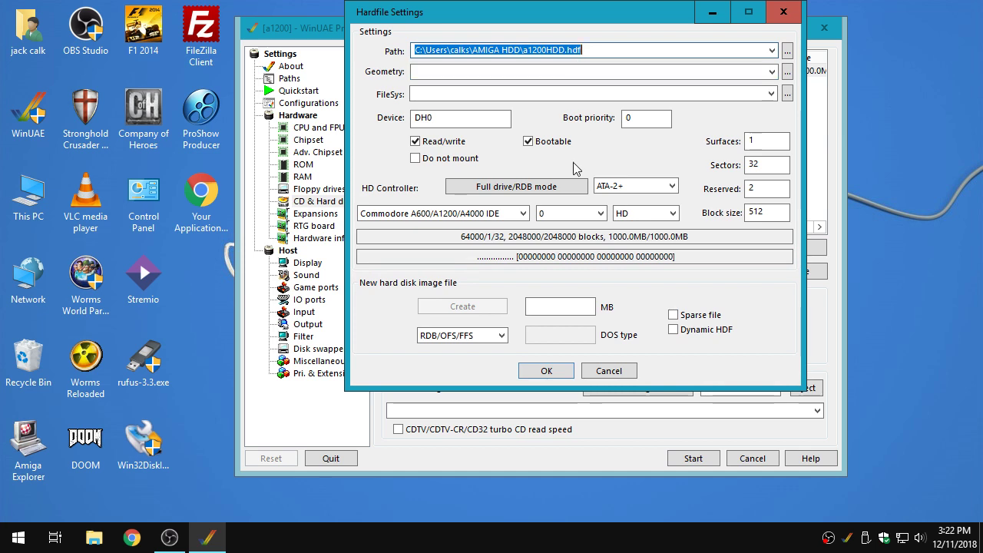
pyautogui.click(515, 187)
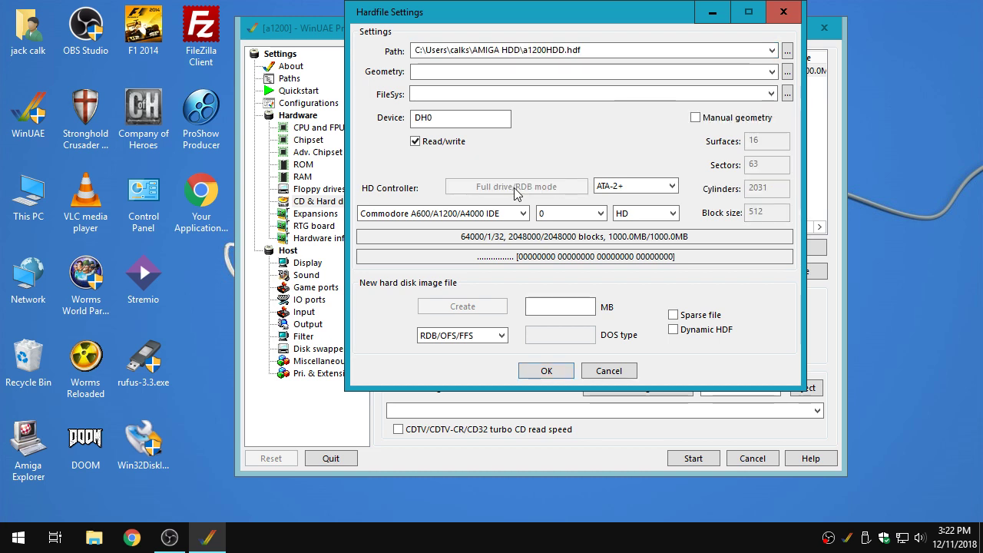
pyautogui.click(563, 373)
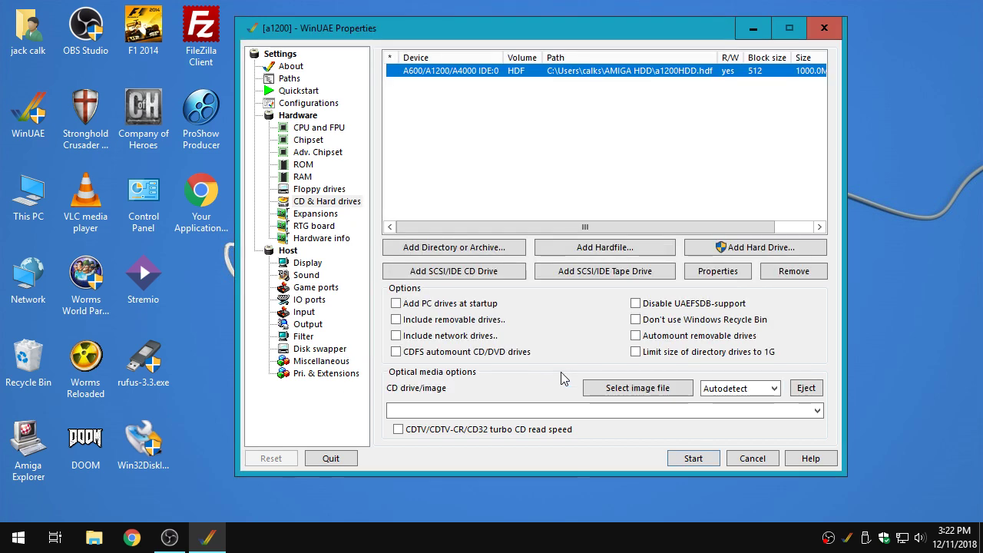
# Step: Save the hard drive setup over the existing a1200 configuration
pyautogui.moveTo(496, 34); pyautogui.dragTo(428, 39)
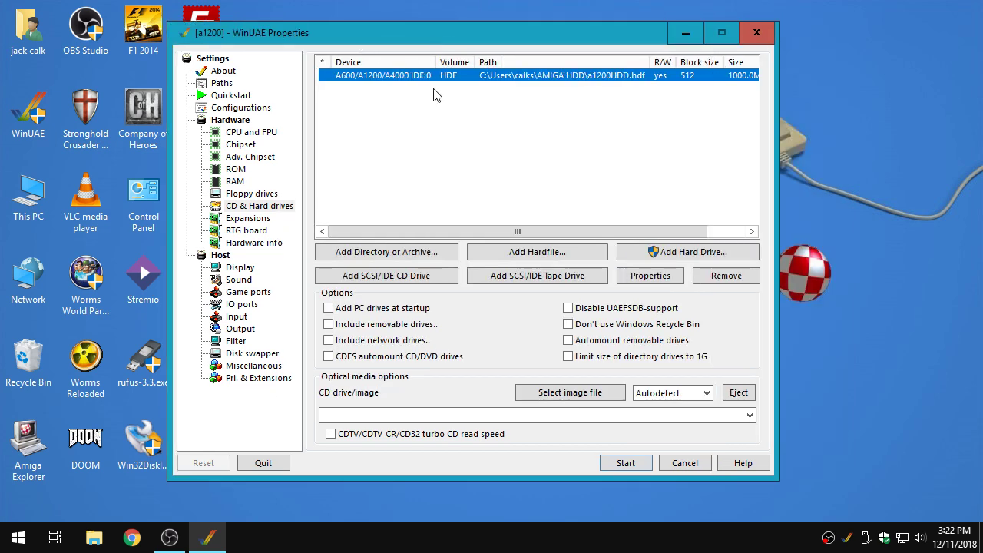
pyautogui.click(249, 111)
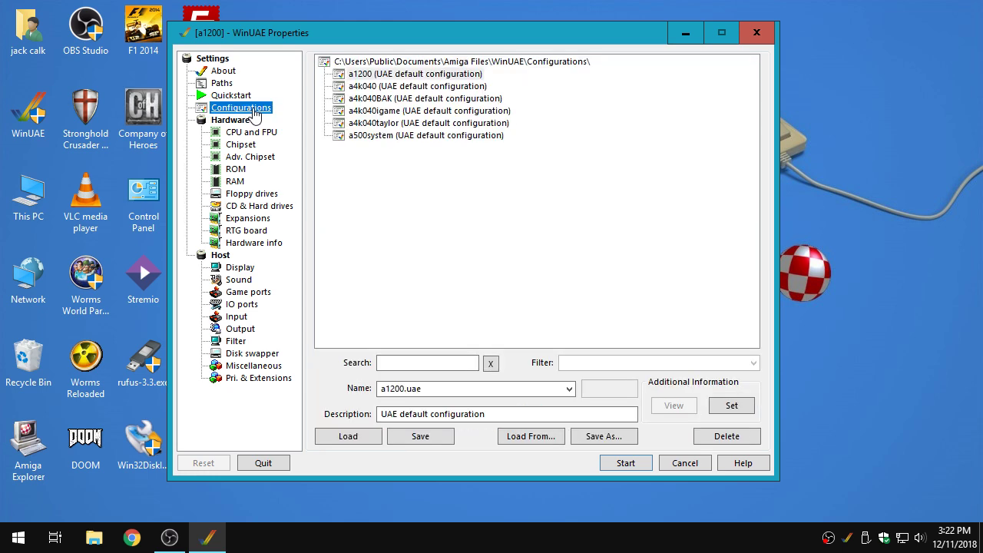
pyautogui.click(375, 75)
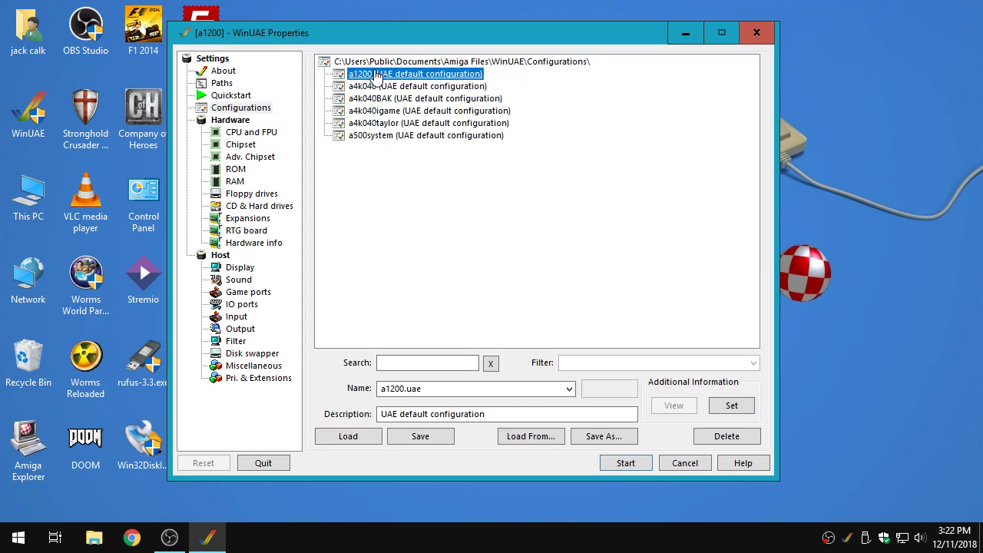
pyautogui.click(418, 436)
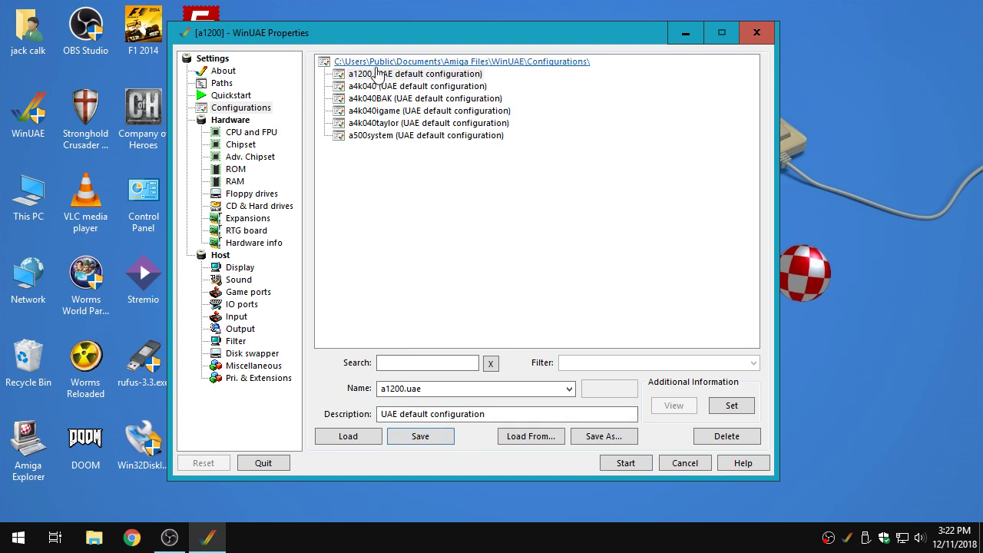
pyautogui.click(377, 74)
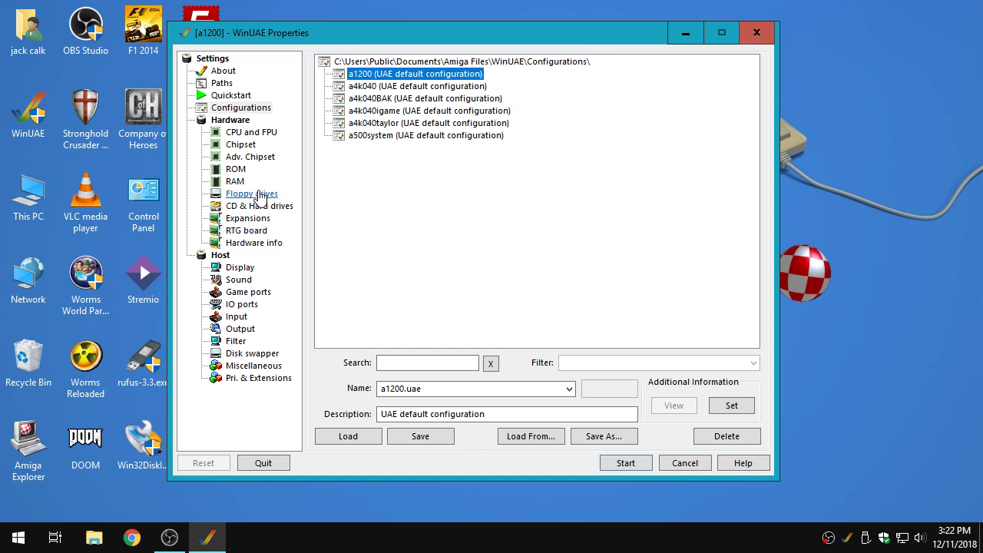
# Step: Insert the Install3_1_4.adf image from the OS314_A1200bak folder into floppy drive DF0 and start the emulation
pyautogui.click(254, 194)
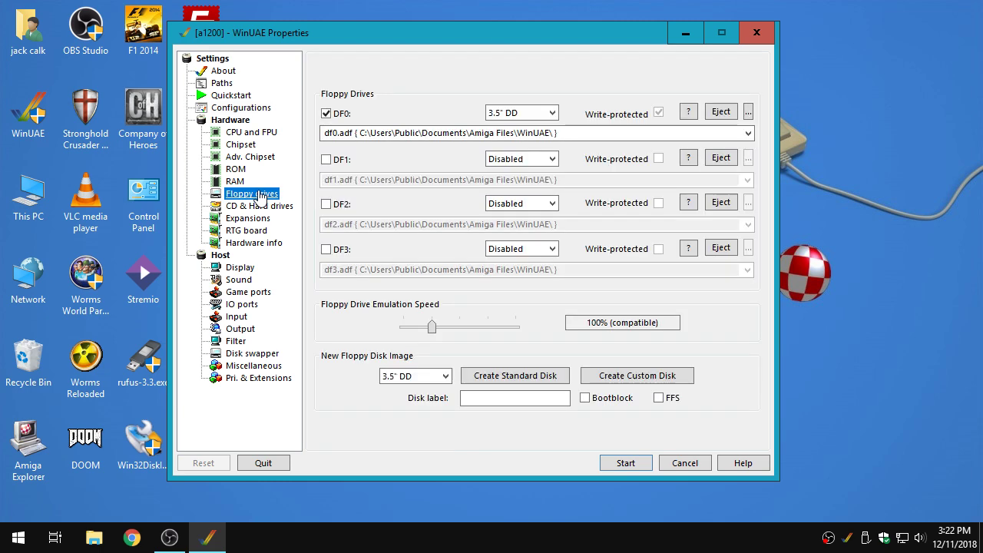
pyautogui.click(748, 115)
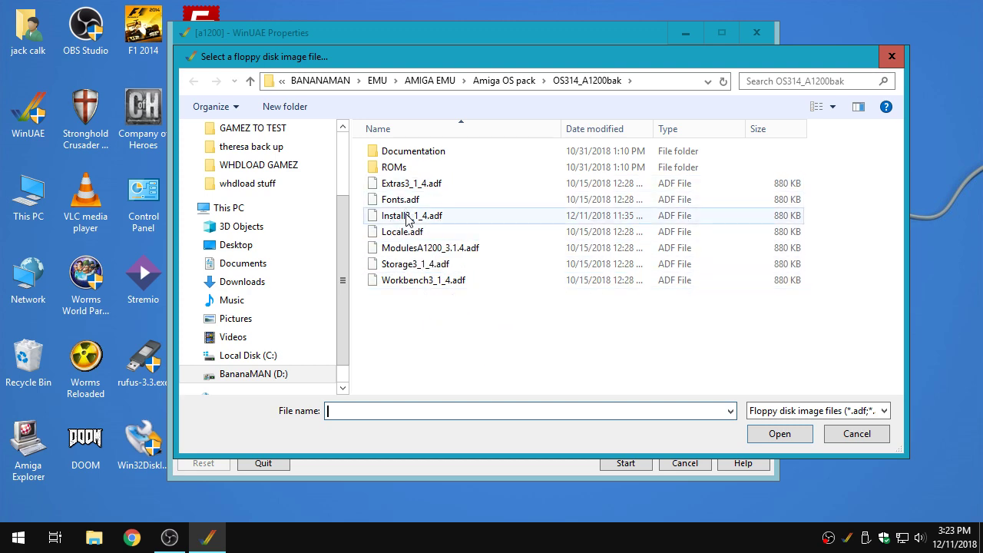
pyautogui.doubleClick(408, 218)
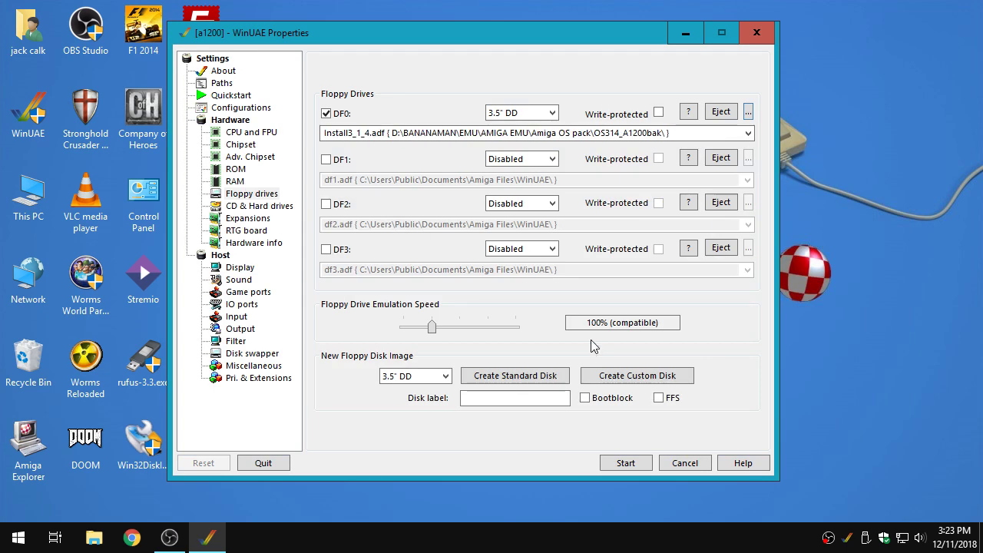
pyautogui.click(633, 464)
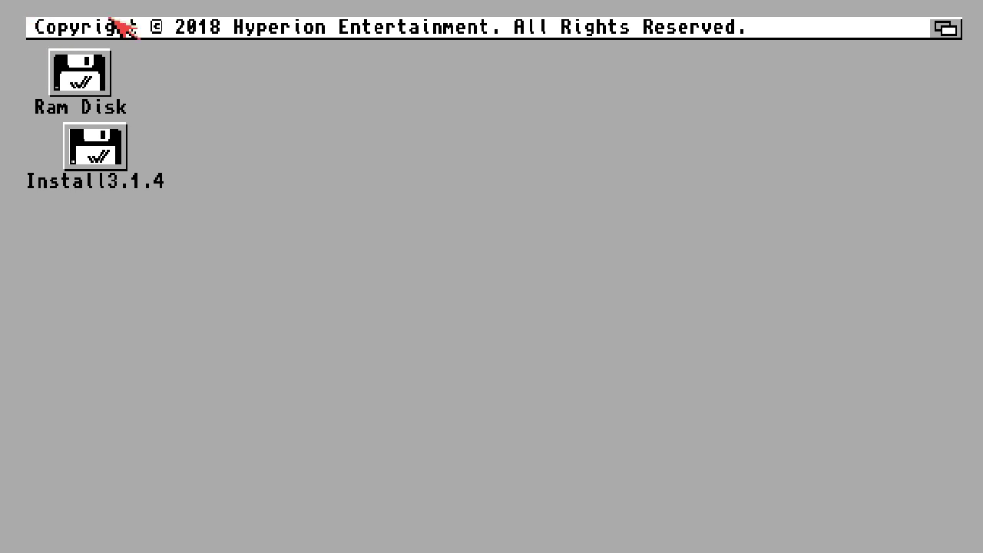
# Step: Run HDToolBox from the HDTools drawer of the Install3.1.4 disk and continue to the list of hard drives
pyautogui.click(423, 217)
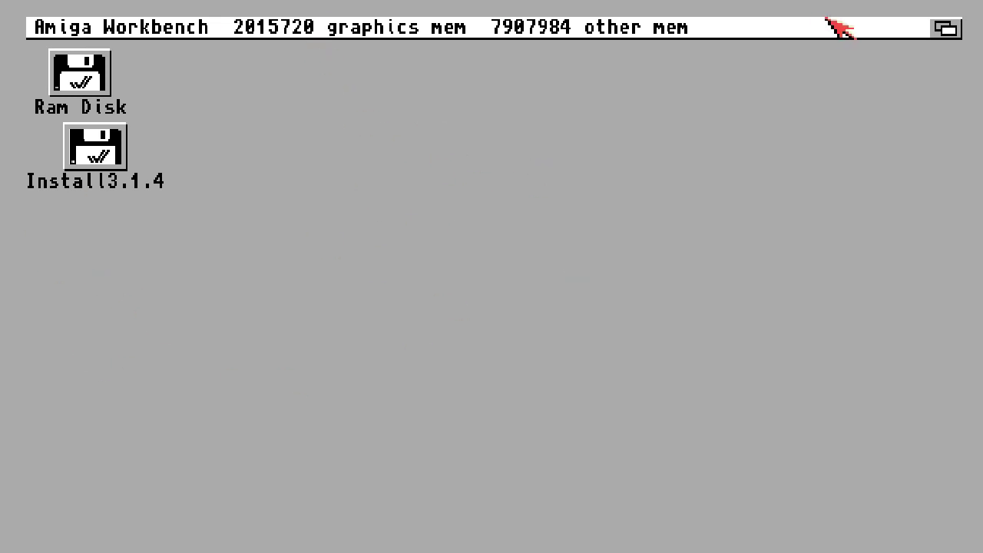
pyautogui.doubleClick(101, 181)
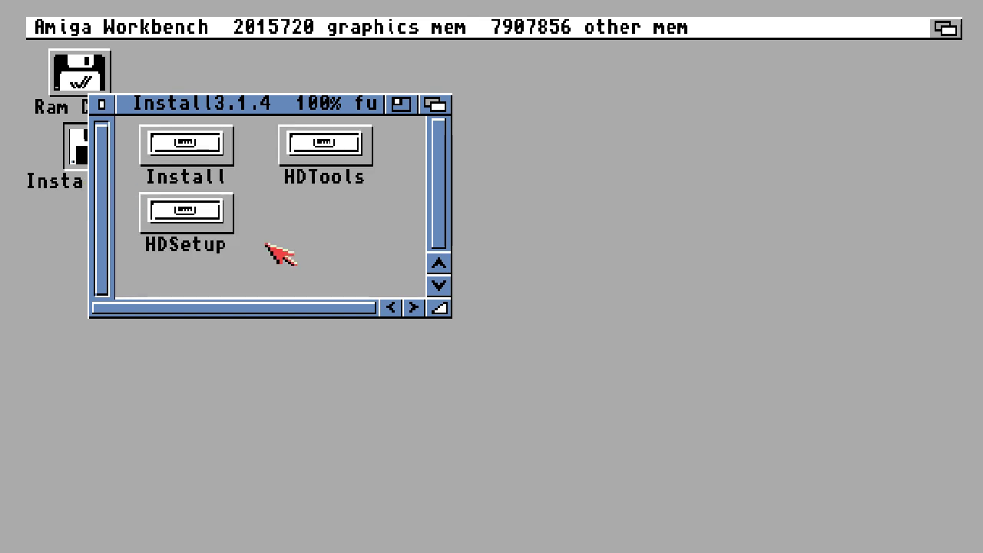
pyautogui.doubleClick(343, 162)
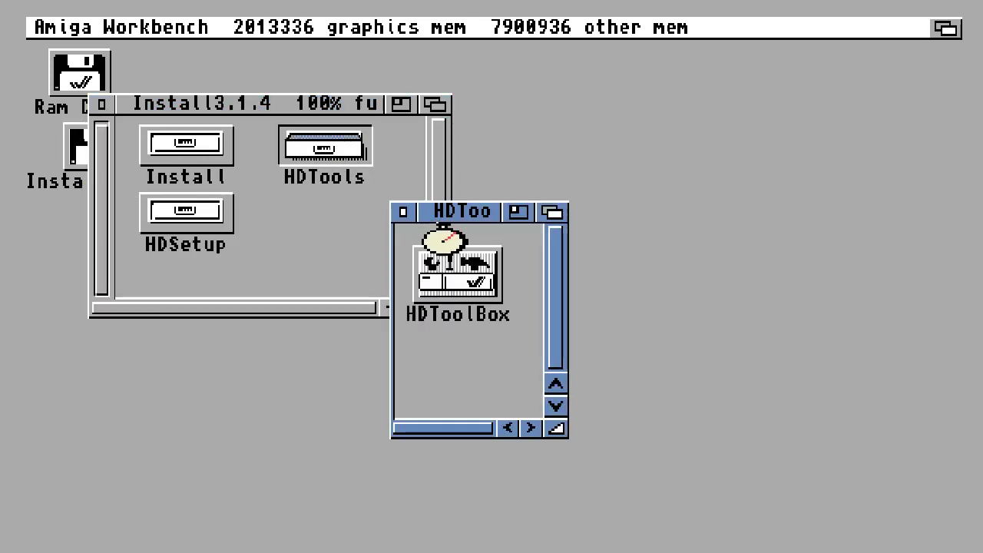
pyautogui.moveTo(464, 212); pyautogui.dragTo(372, 103)
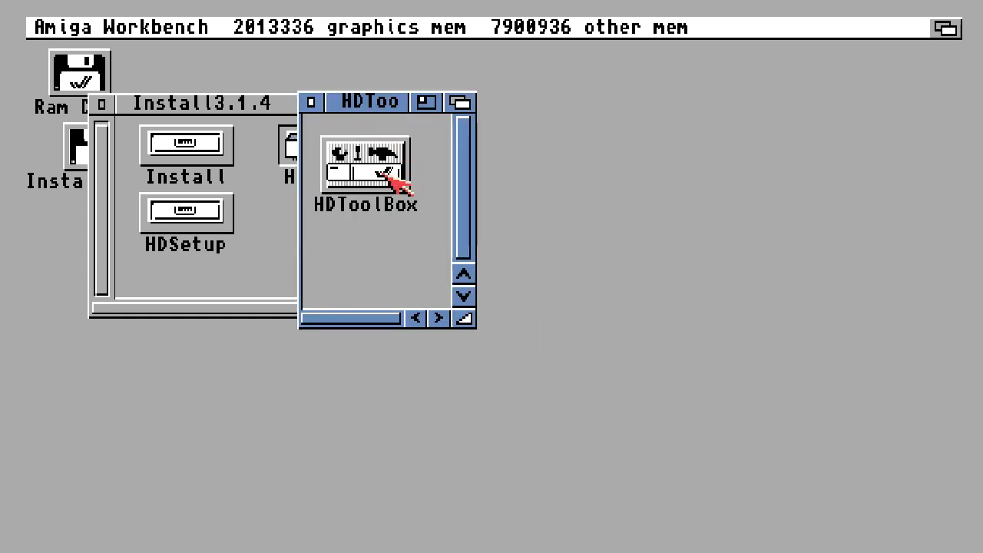
pyautogui.doubleClick(389, 175)
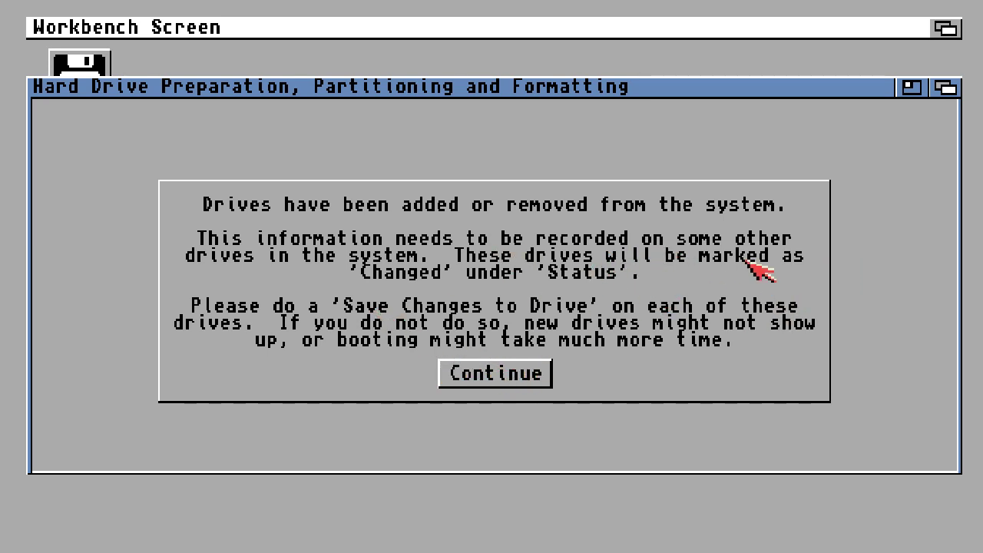
pyautogui.click(495, 369)
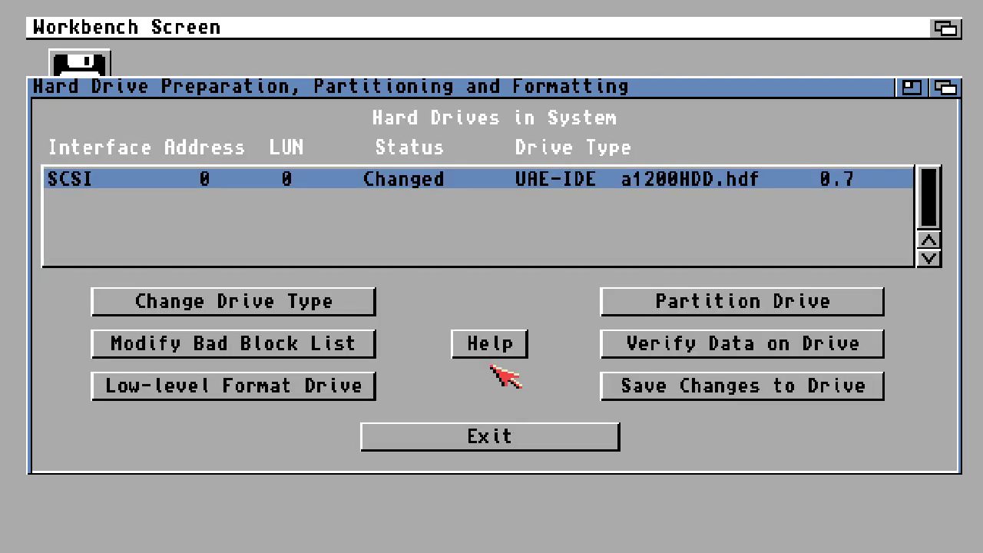
# Step: Open the drive type selection for a1200HDD.hdf and delete all three existing SCSI drive types
pyautogui.click(338, 306)
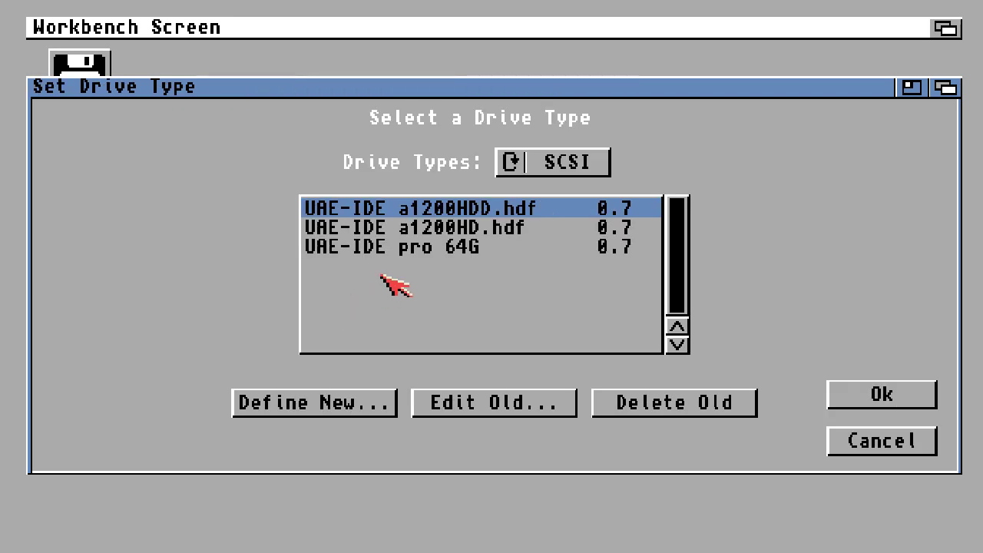
pyautogui.click(646, 405)
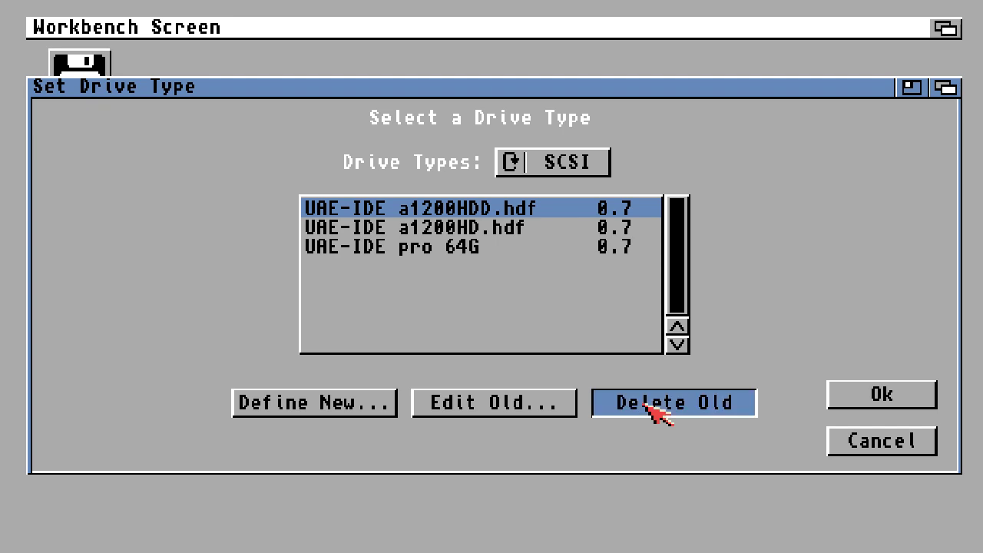
pyautogui.click(357, 317)
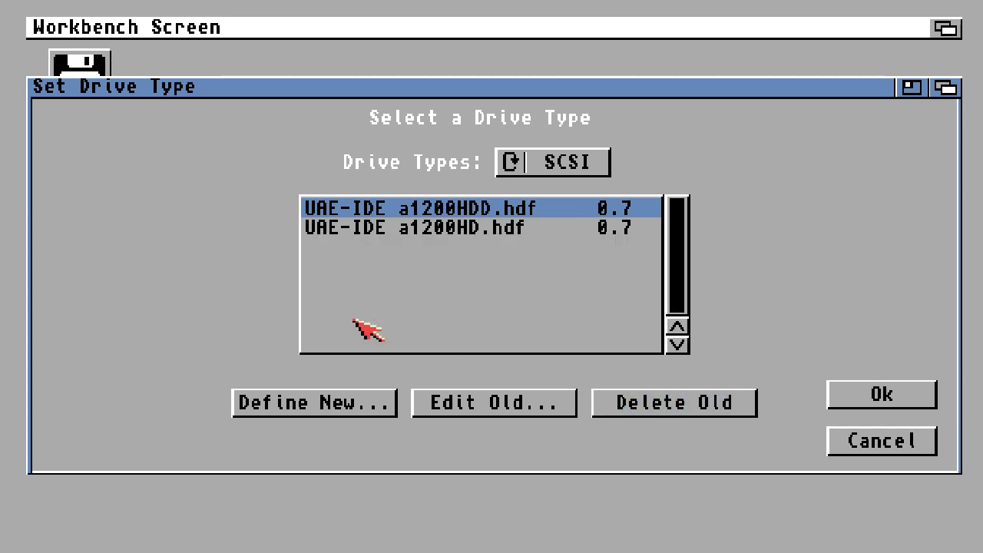
pyautogui.click(674, 411)
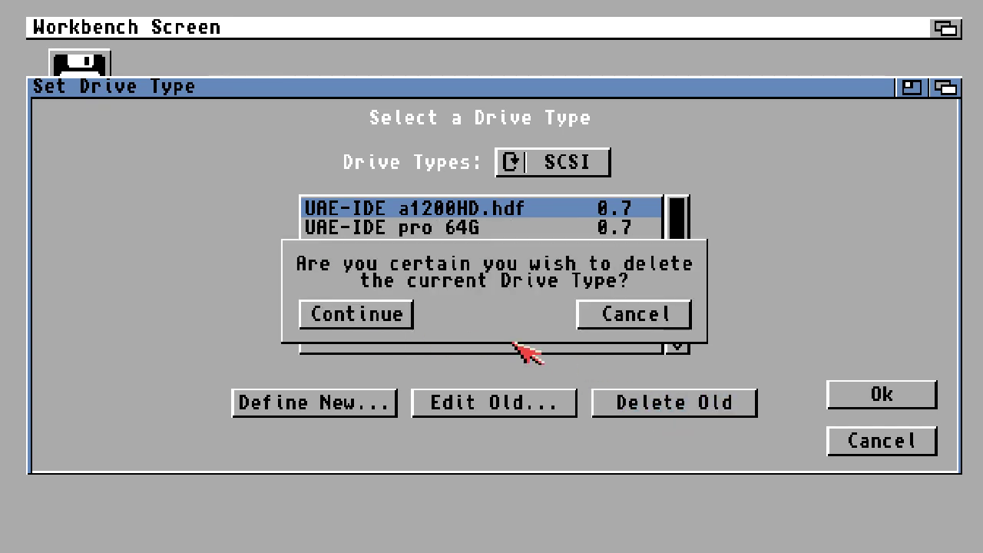
pyautogui.click(355, 318)
pyautogui.click(624, 402)
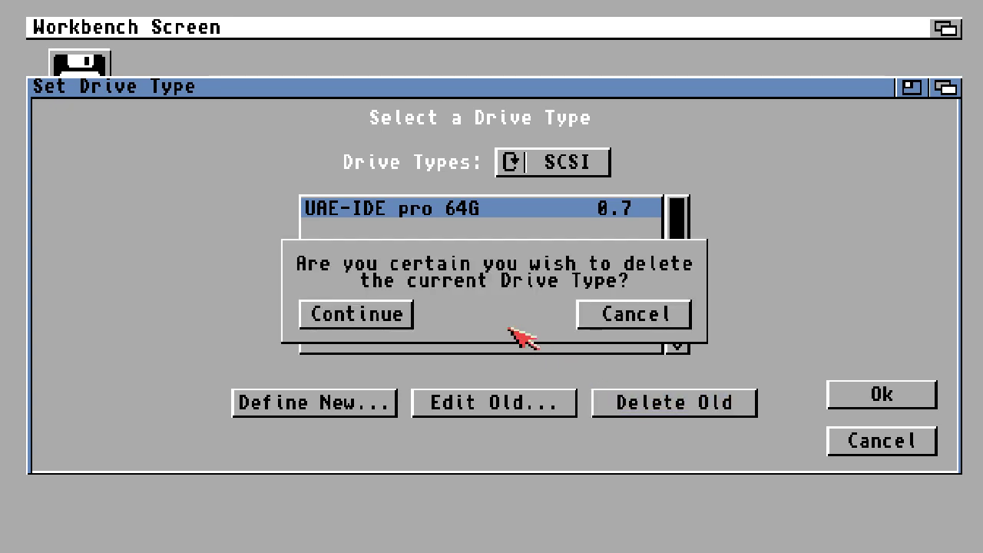
pyautogui.click(396, 315)
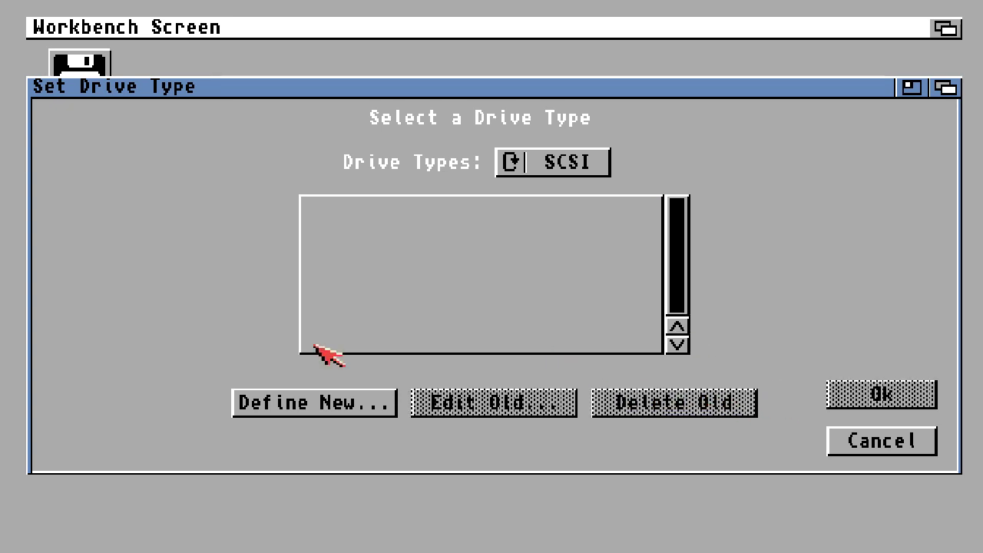
# Step: Define a new SCSI drive type using the configuration read from the a1200HDD.hdf drive
pyautogui.click(391, 401)
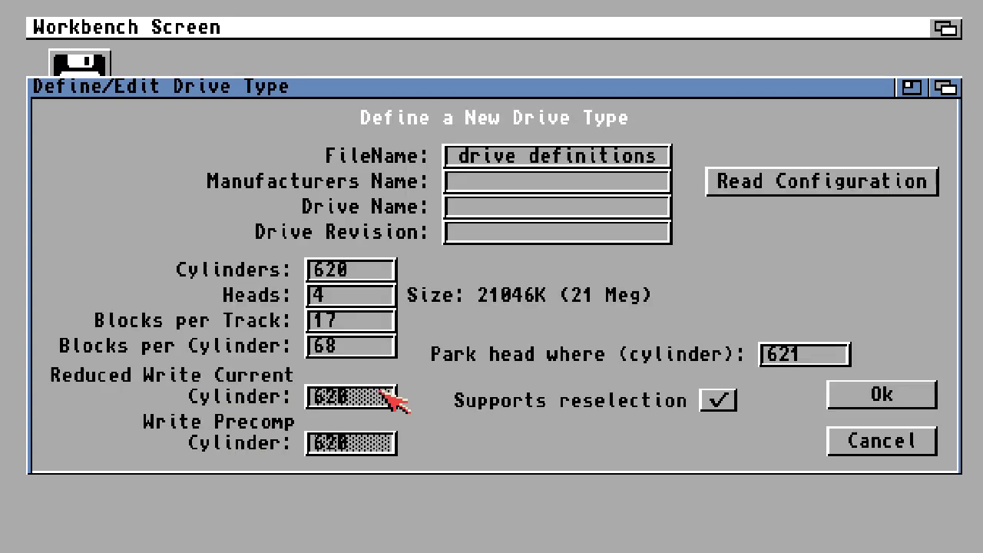
pyautogui.click(794, 185)
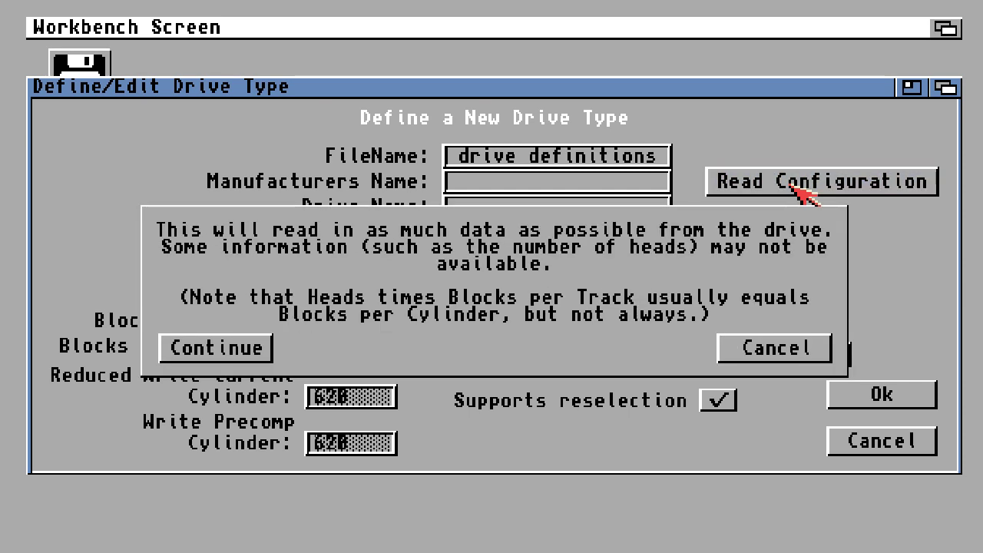
pyautogui.click(234, 348)
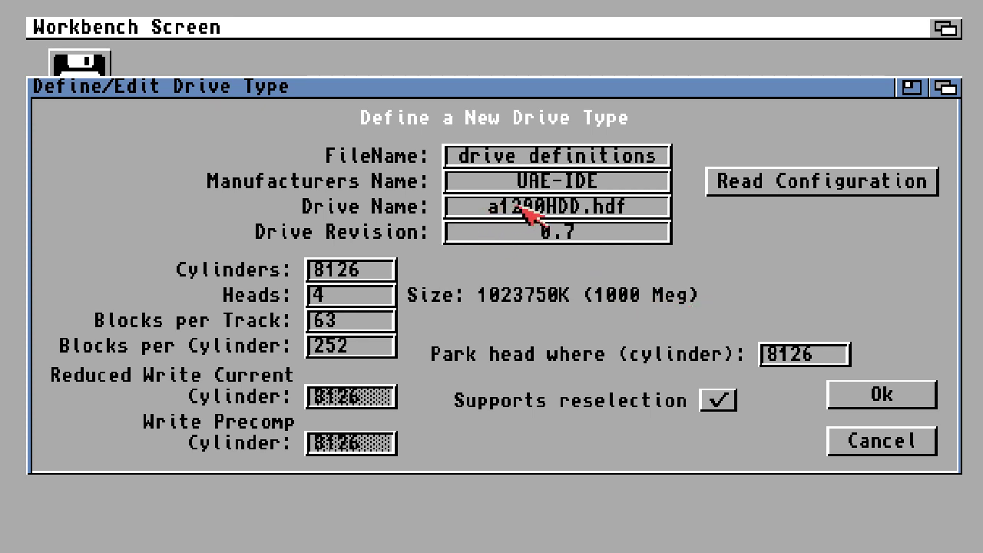
pyautogui.click(881, 395)
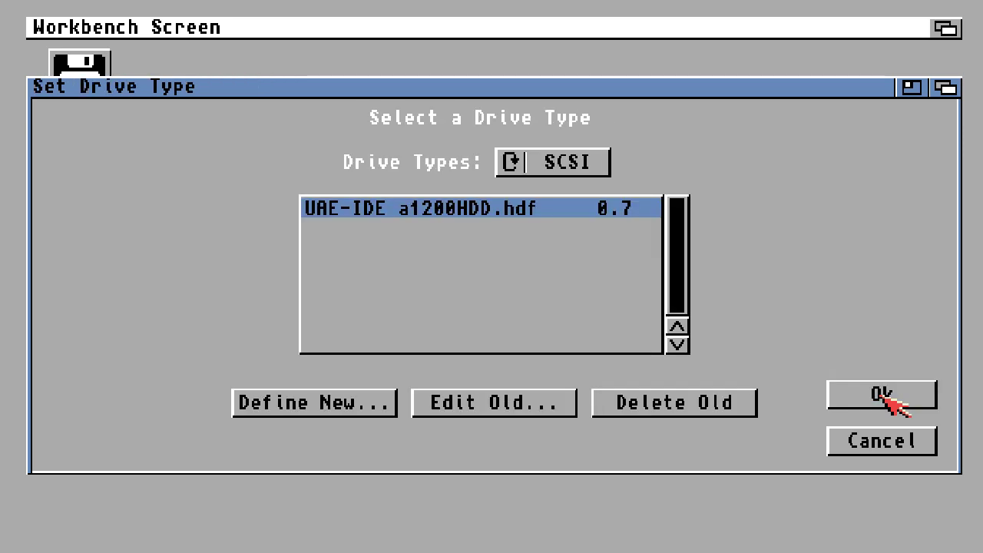
# Step: Assign the new UAE-IDE a1200HDD.hdf type to the current drive and save the changes to the drive
pyautogui.click(881, 394)
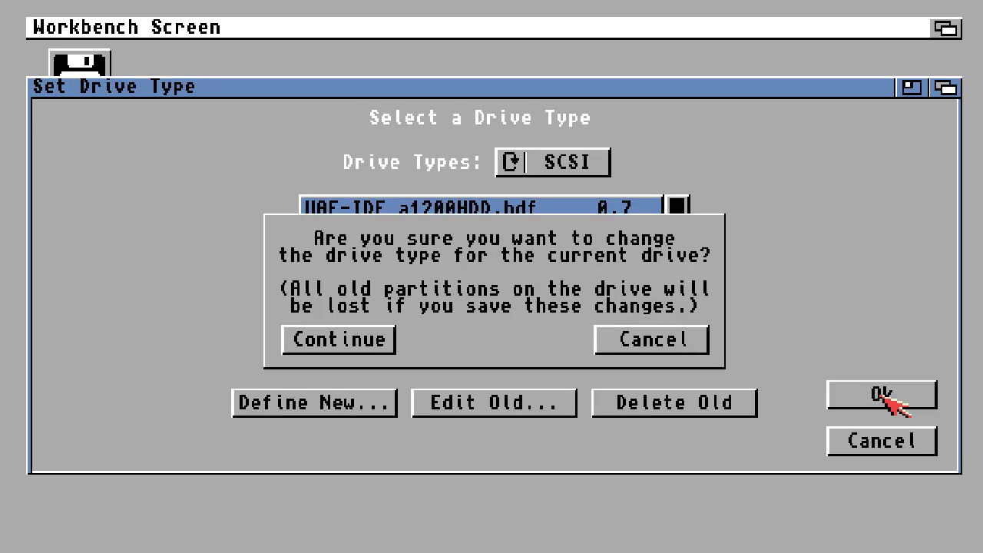
pyautogui.click(387, 340)
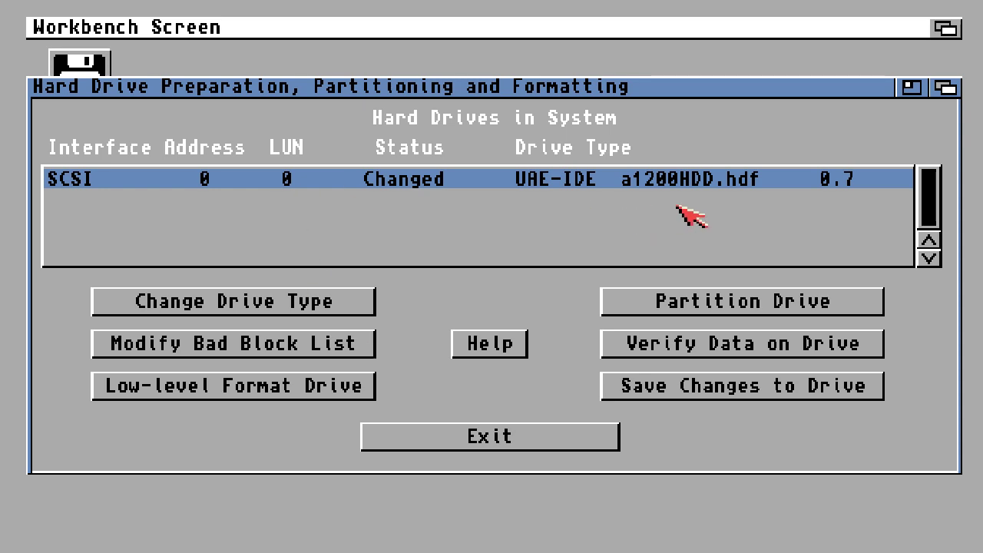
pyautogui.click(686, 395)
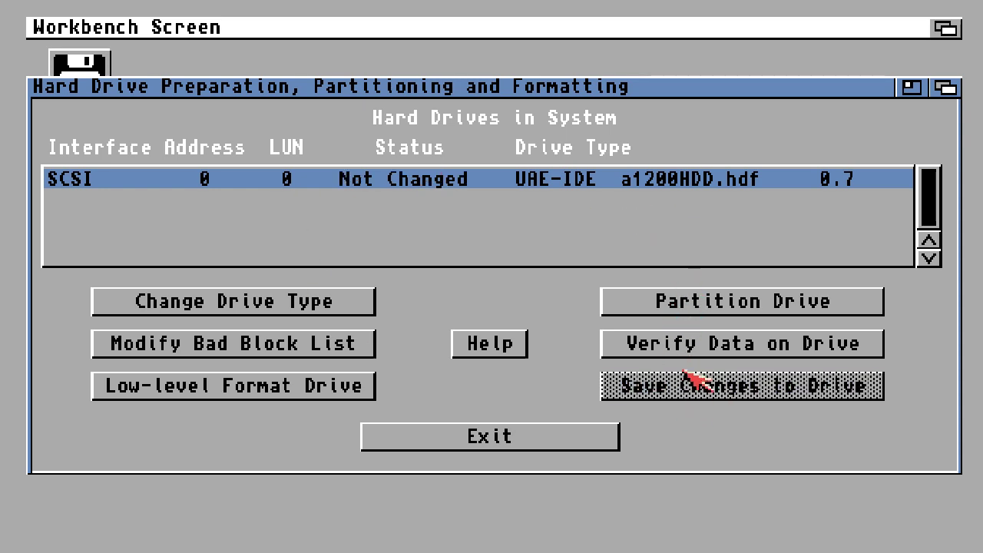
# Step: Open the drive's partitioning with advanced options shown and enable Direct SCSI Transfer for both UDH0 and UDH1
pyautogui.click(707, 302)
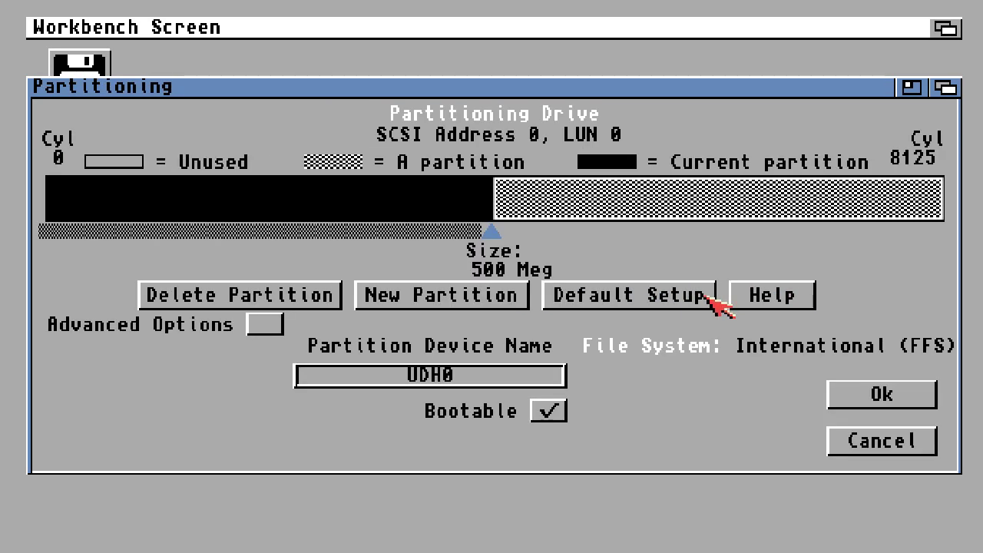
pyautogui.click(576, 198)
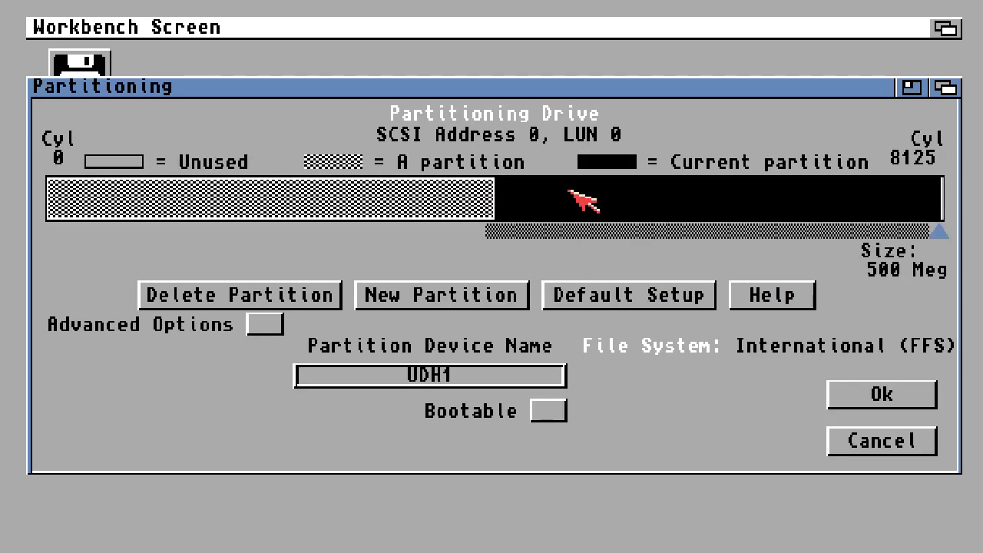
pyautogui.click(440, 203)
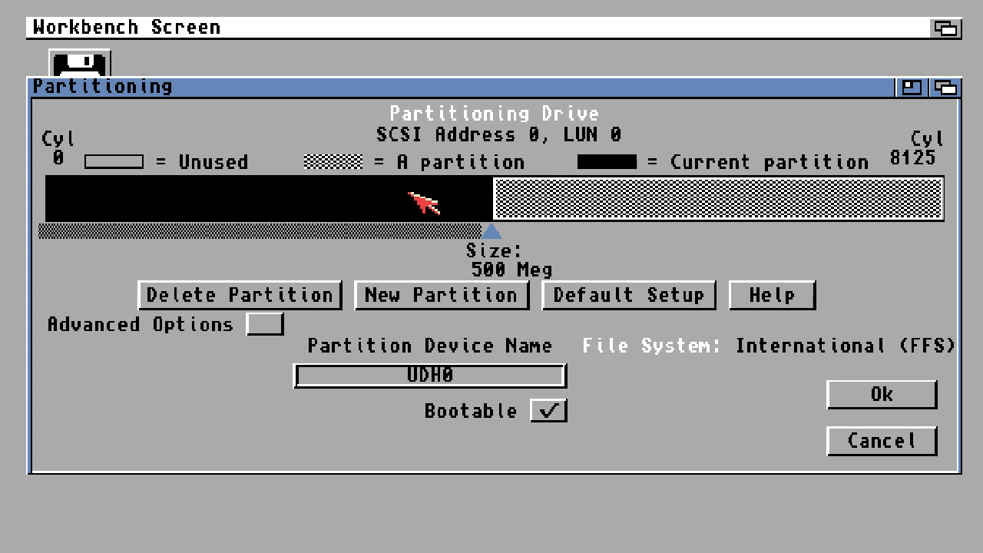
pyautogui.click(585, 197)
pyautogui.click(419, 197)
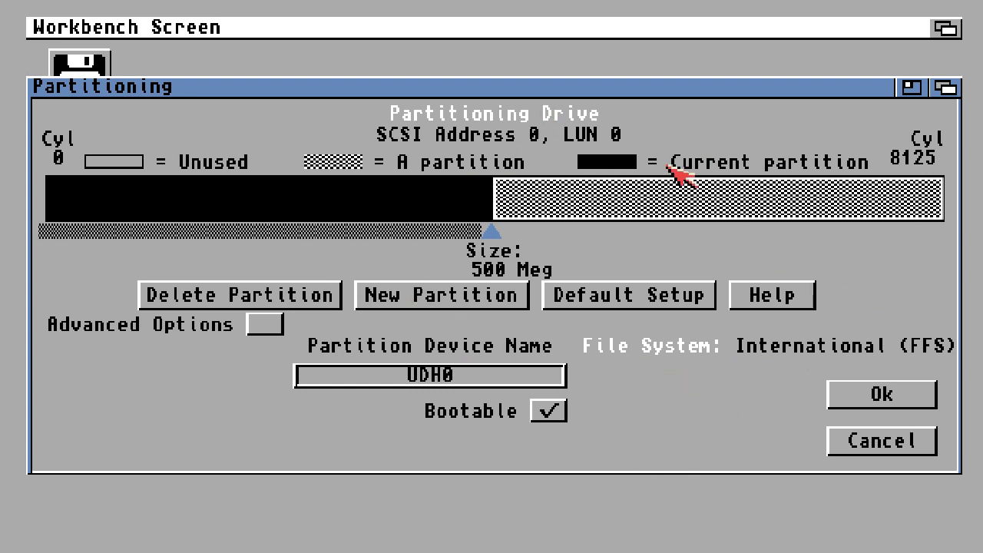
pyautogui.click(268, 324)
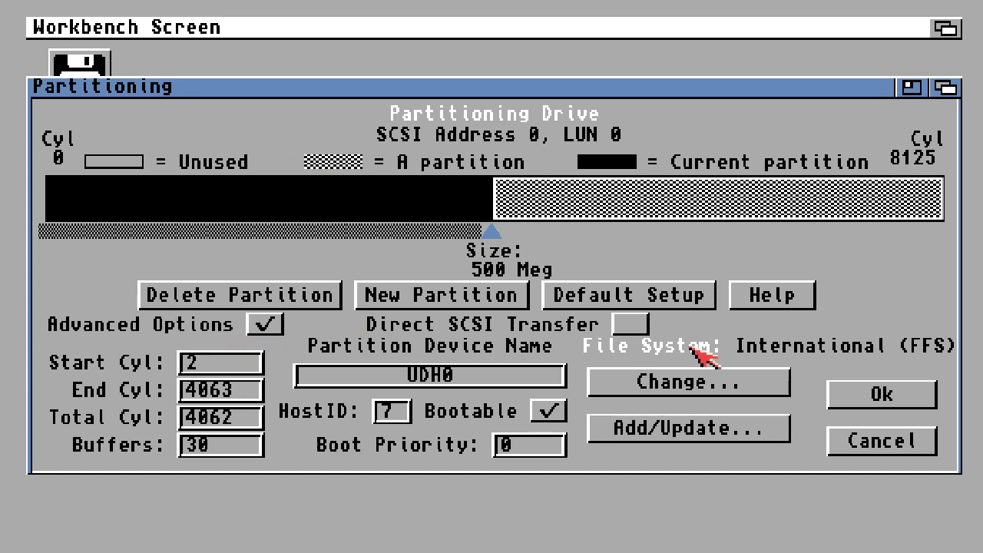
pyautogui.click(631, 324)
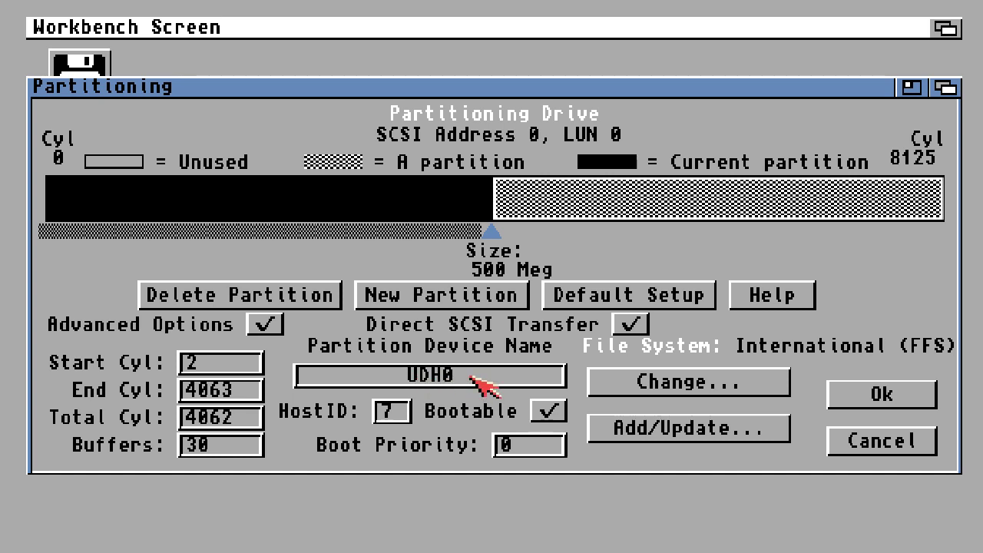
pyautogui.click(624, 197)
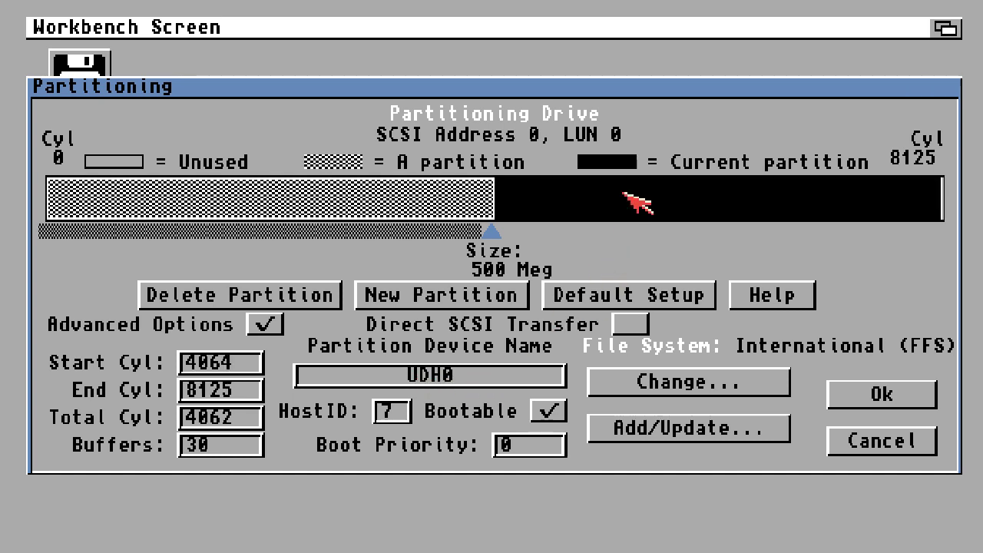
pyautogui.click(632, 326)
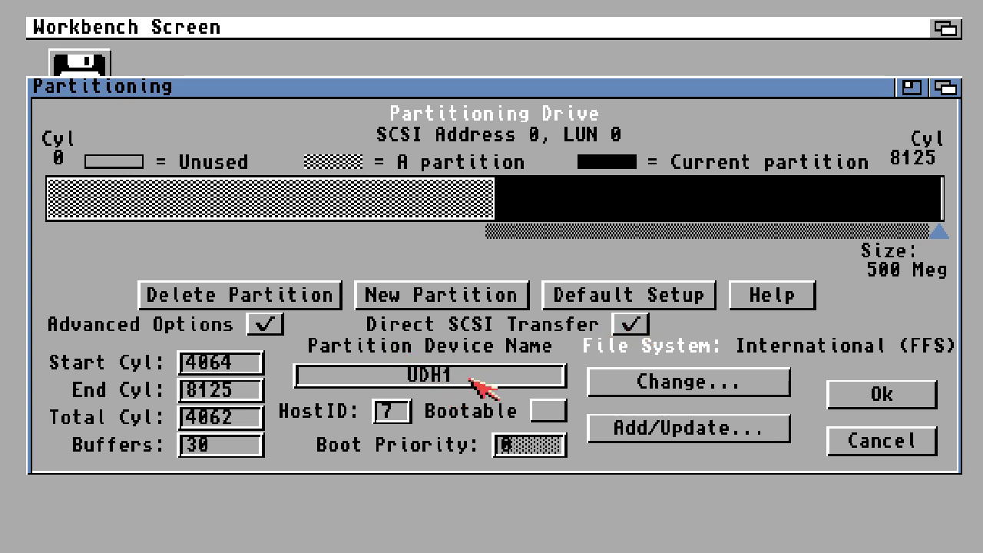
# Step: Compare the settings of the UDH0 and UDH1 partitions by selecting each in turn
pyautogui.click(449, 195)
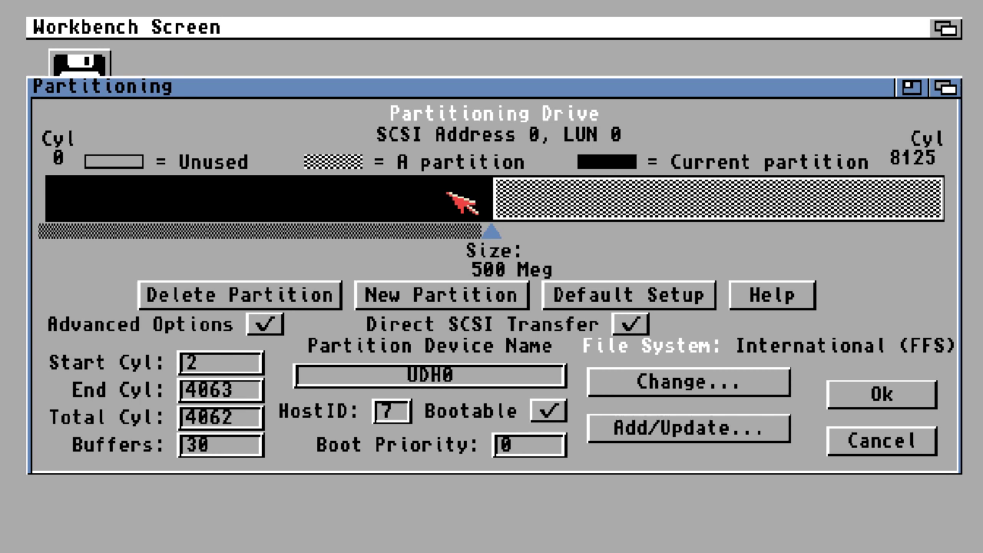
pyautogui.click(655, 190)
pyautogui.click(455, 206)
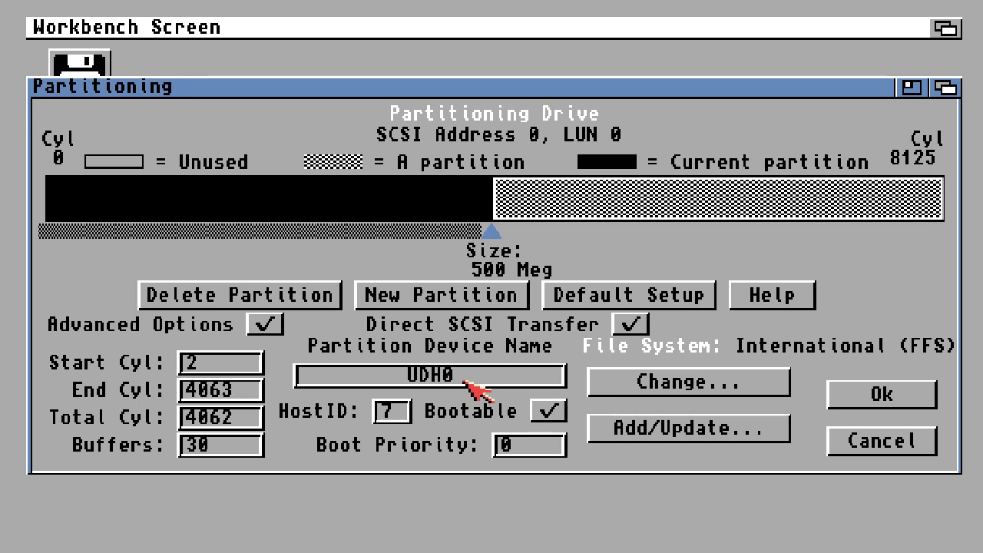
pyautogui.click(638, 215)
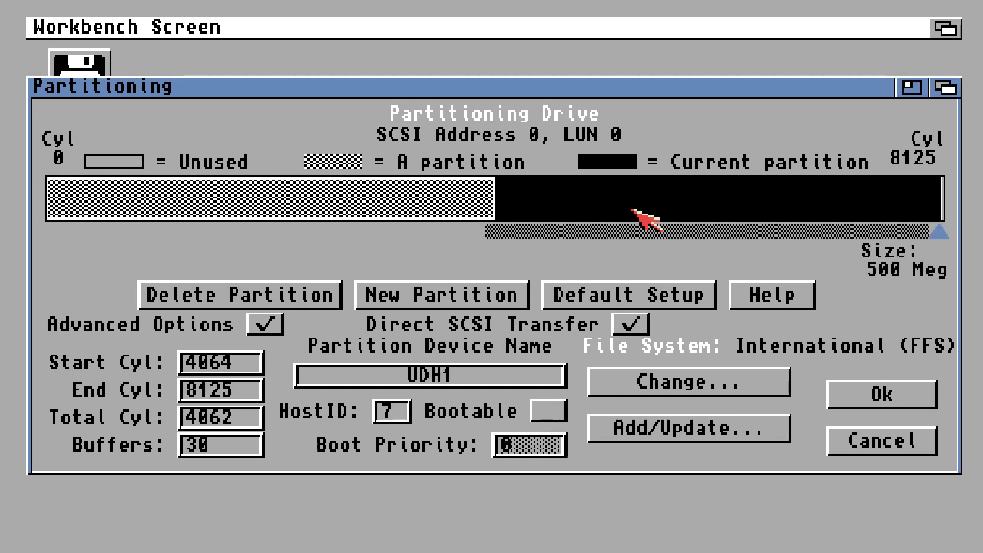
pyautogui.click(420, 212)
pyautogui.click(554, 203)
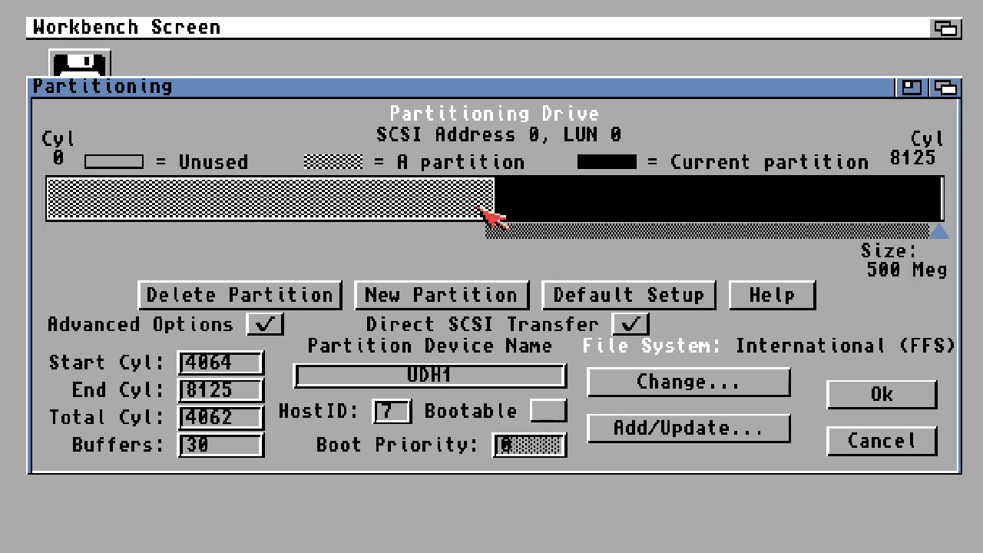
pyautogui.click(489, 215)
pyautogui.click(571, 215)
pyautogui.click(450, 217)
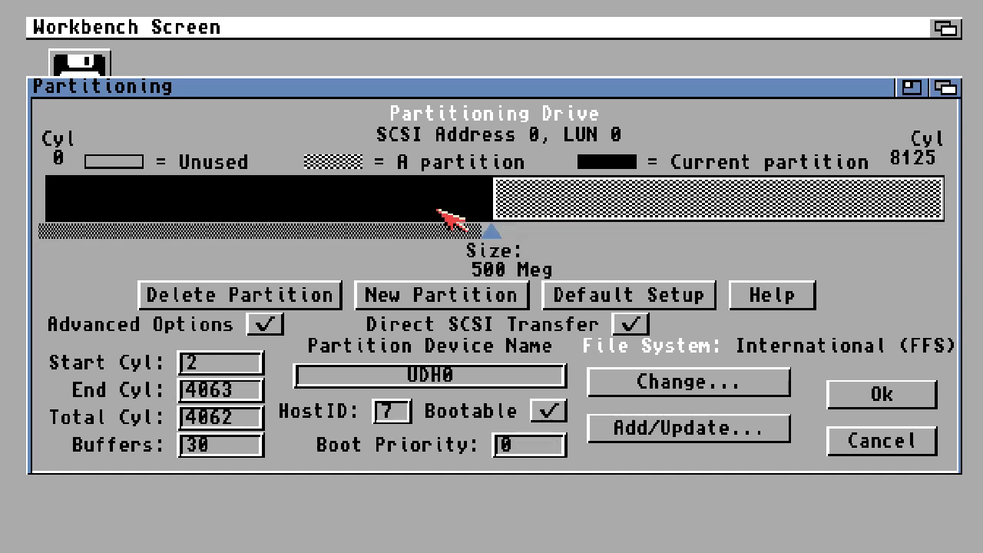
# Step: Accept the partition layout, save the changes to the drive, and exit HDToolBox with a reboot
pyautogui.click(894, 392)
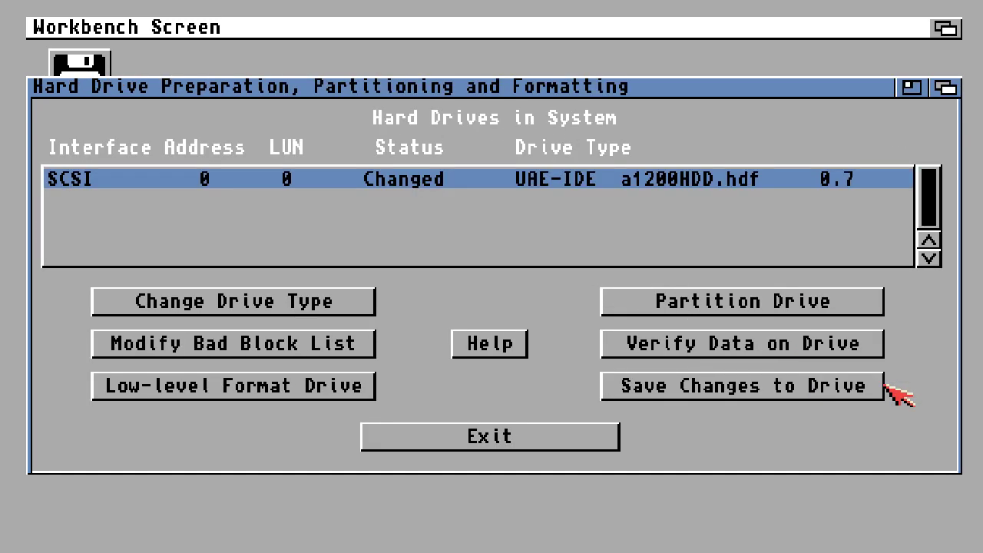
pyautogui.click(841, 385)
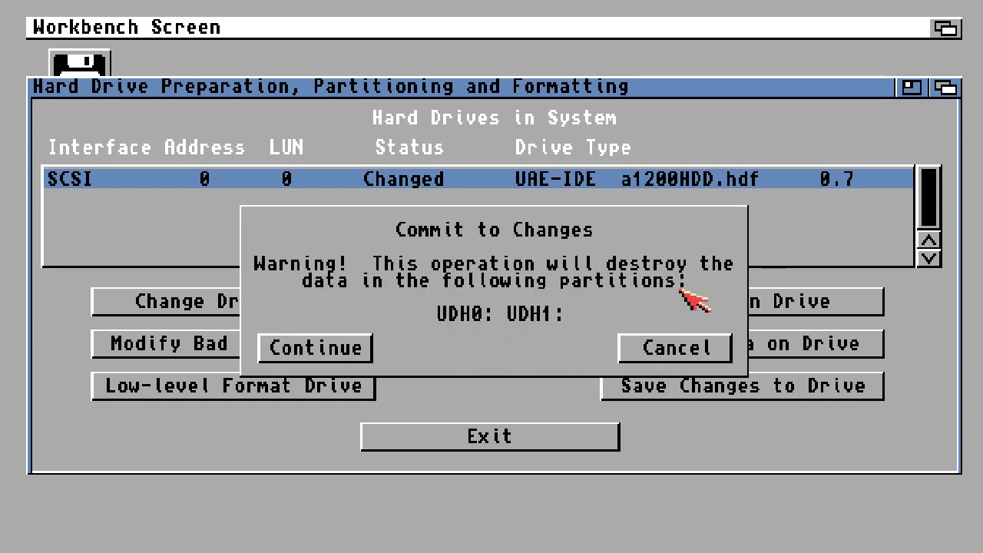
pyautogui.click(343, 346)
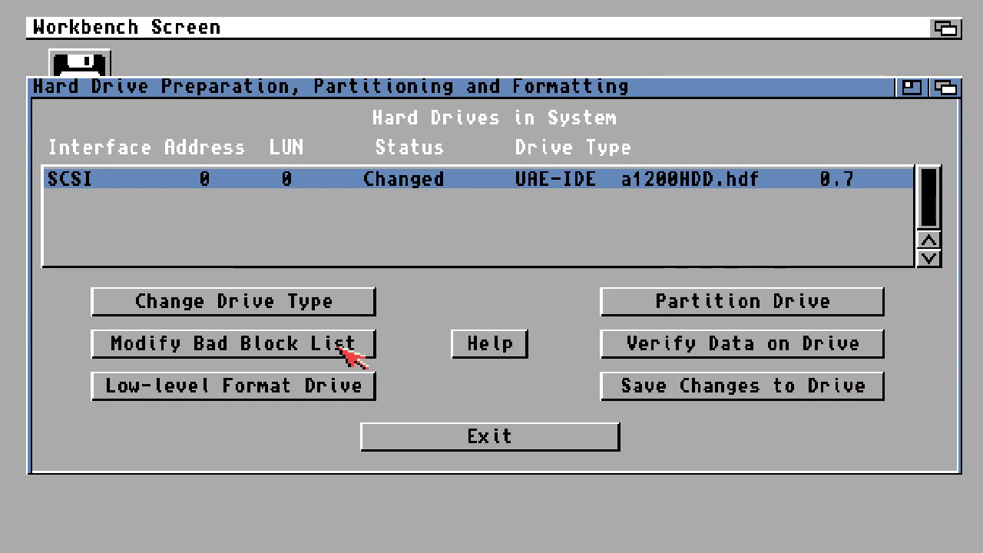
pyautogui.click(489, 438)
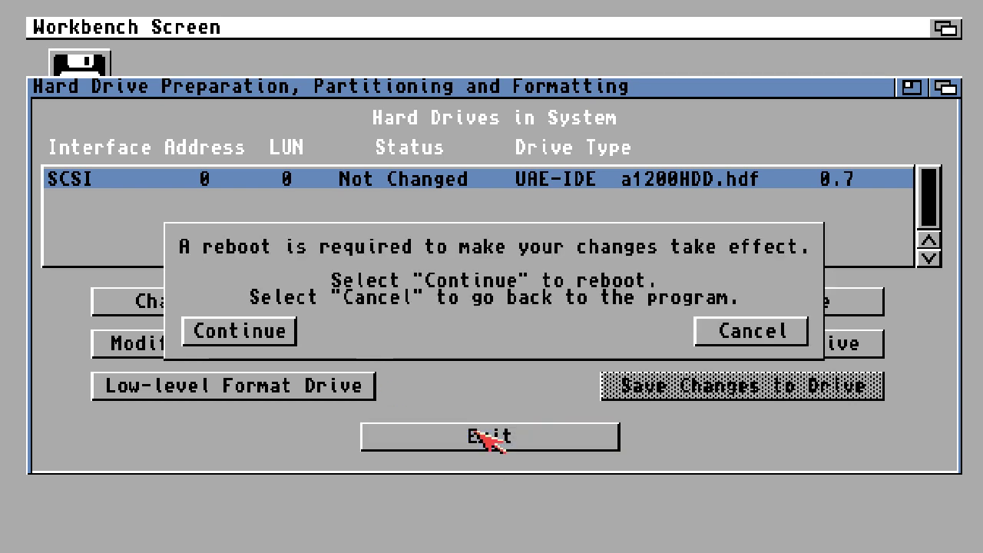
pyautogui.click(272, 331)
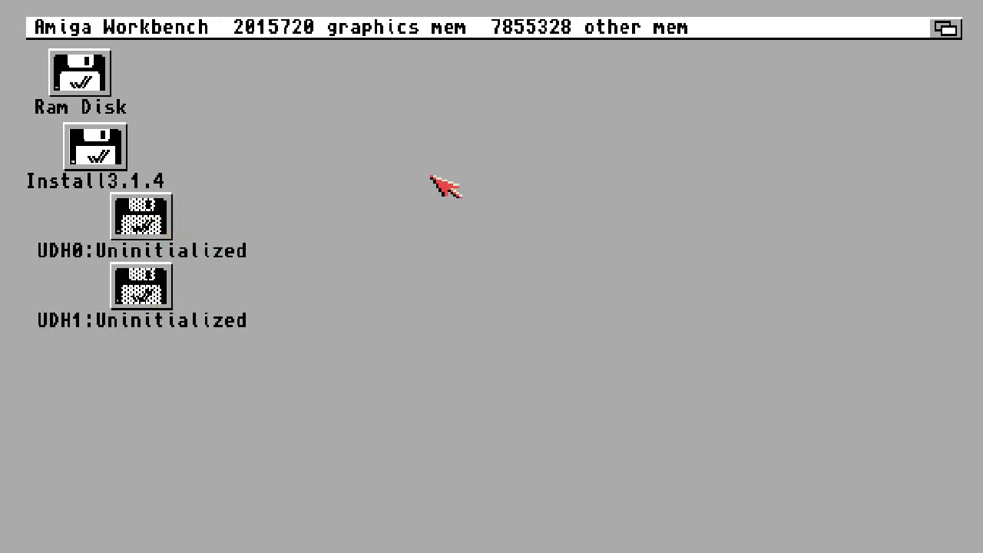
# Step: Open the format settings for the uninitialized UDH0 partition and name its new volume workbench
pyautogui.click(142, 222)
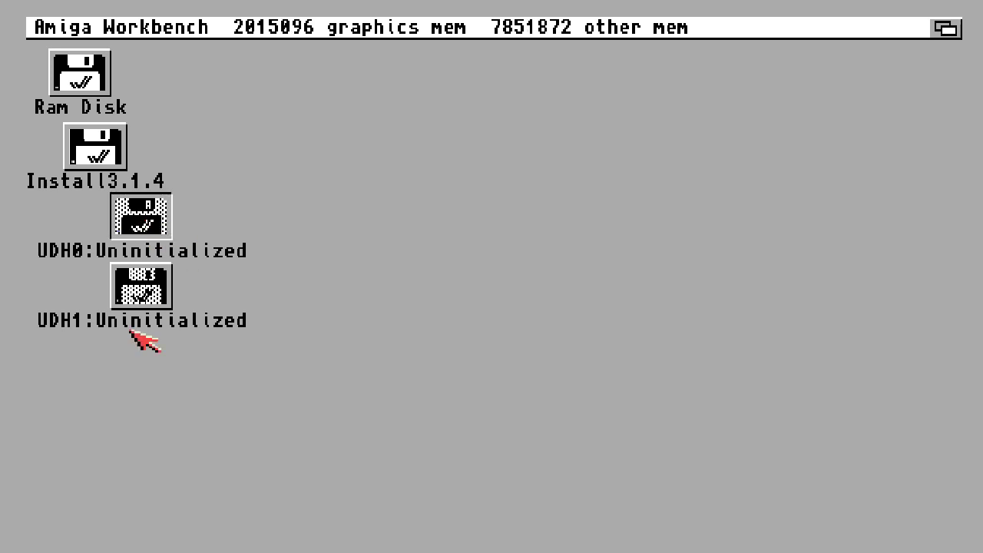
pyautogui.click(146, 295)
pyautogui.click(146, 221)
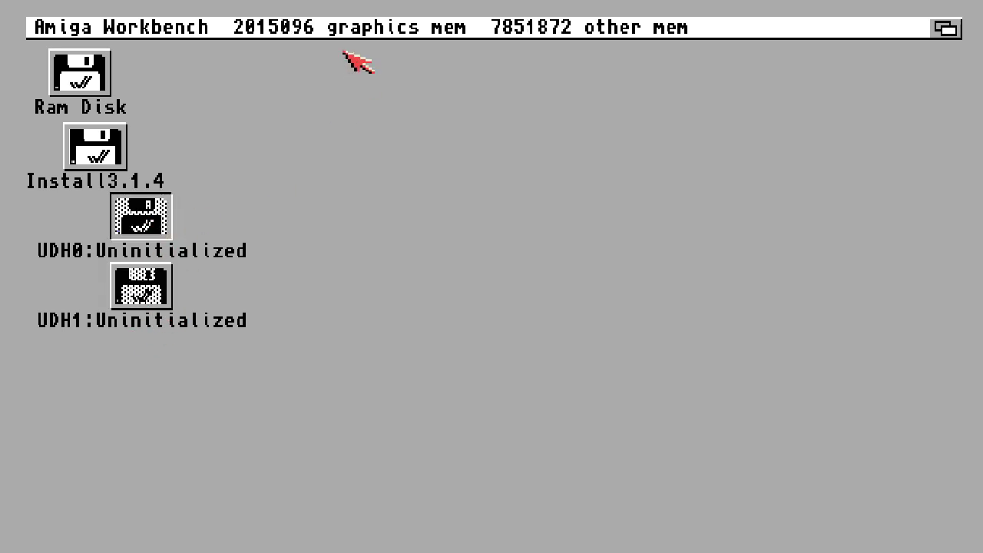
pyautogui.rightClick(307, 29)
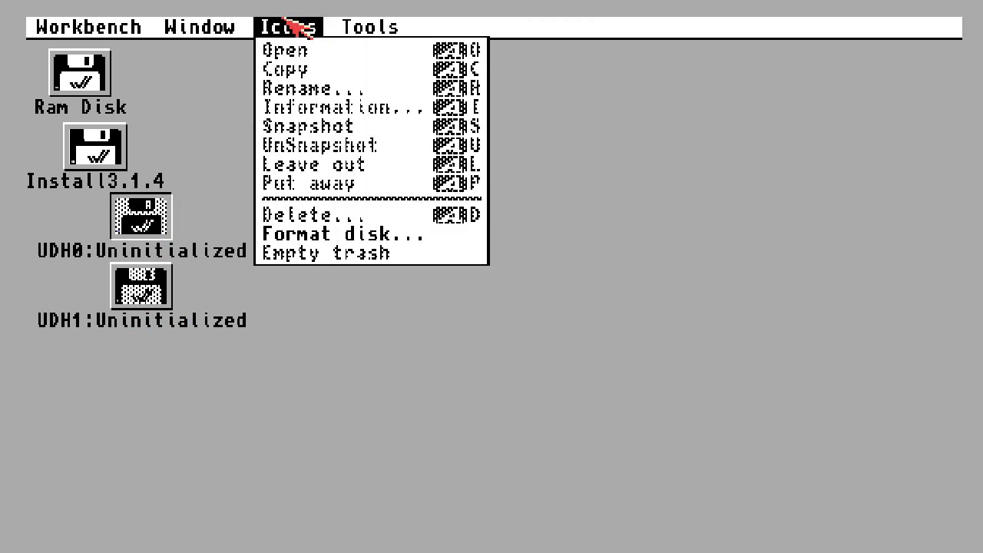
pyautogui.rightClick(350, 230)
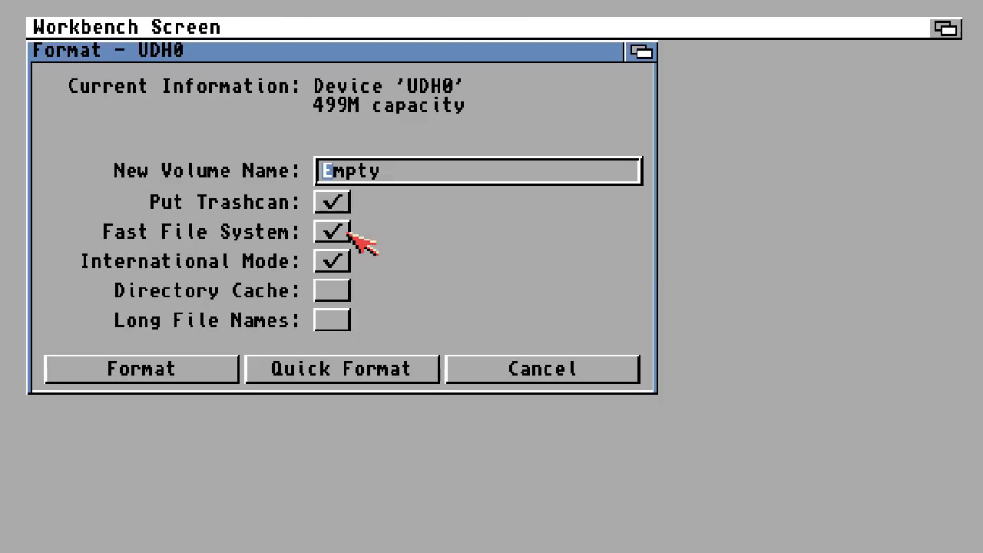
pyautogui.press('Delete')
pyautogui.press('Delete')
pyautogui.press('Delete')
pyautogui.press('Delete')
pyautogui.press('Delete')
pyautogui.write('kbench')
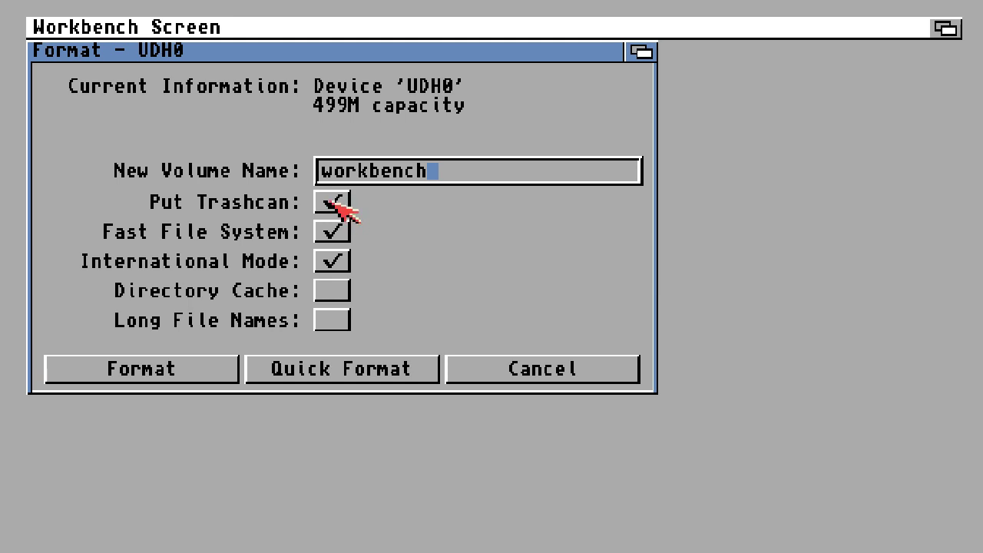
pyautogui.click(557, 257)
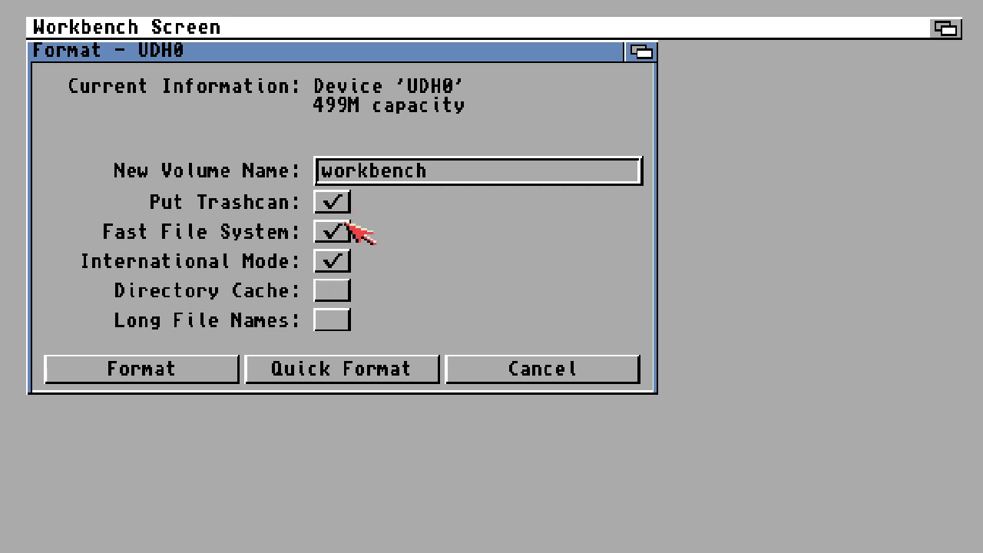
# Step: Quick format UDH0, accepting both data-loss confirmations, and move the workbench disk icon away from the other disk icons
pyautogui.click(397, 371)
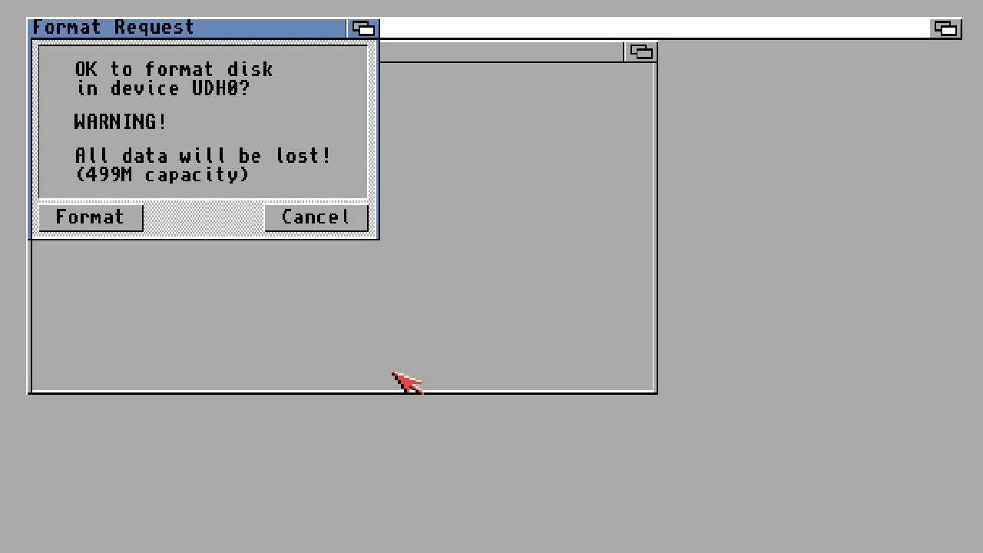
pyautogui.click(87, 226)
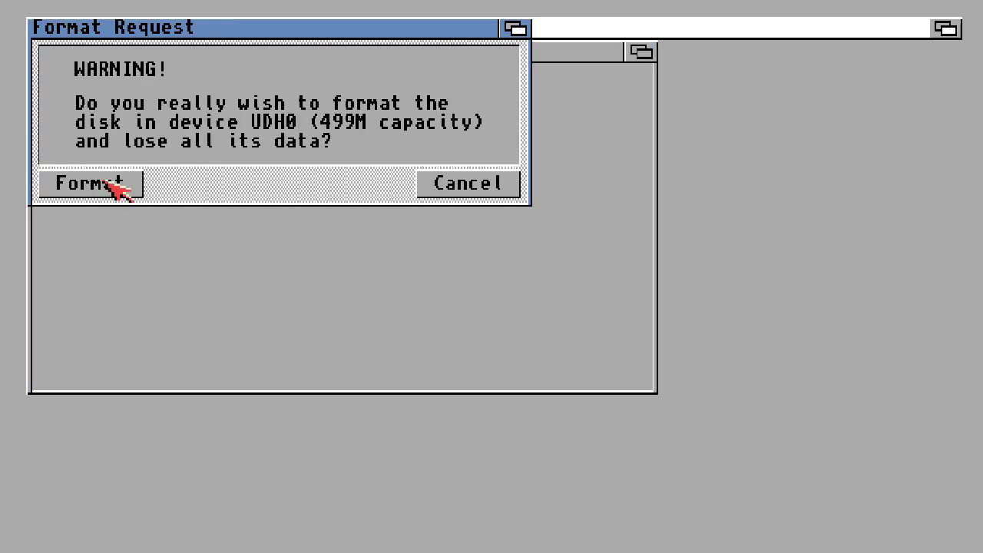
pyautogui.click(115, 190)
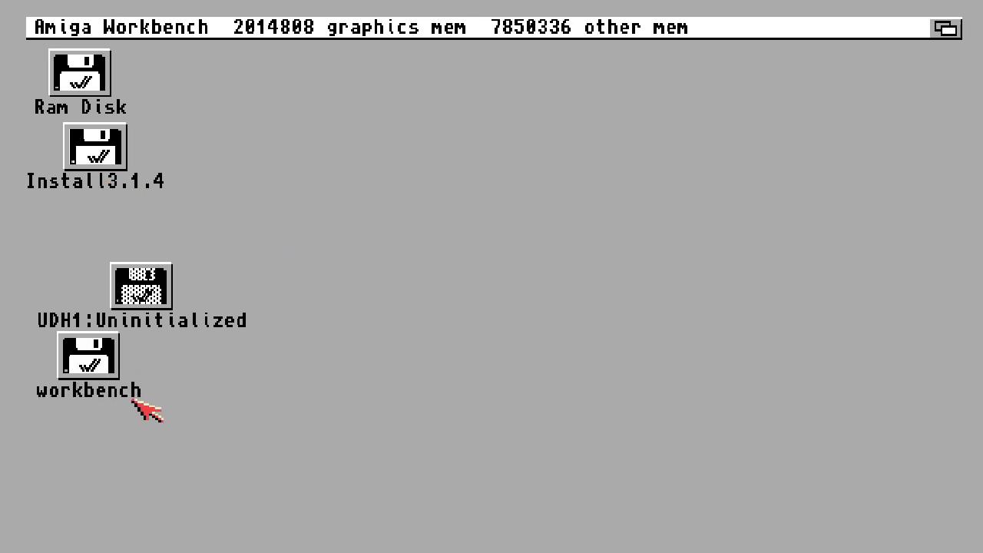
pyautogui.moveTo(100, 365); pyautogui.dragTo(377, 132)
# Step: Open the format settings for the uninitialized UDH1 partition and name its new volume work
pyautogui.click(142, 303)
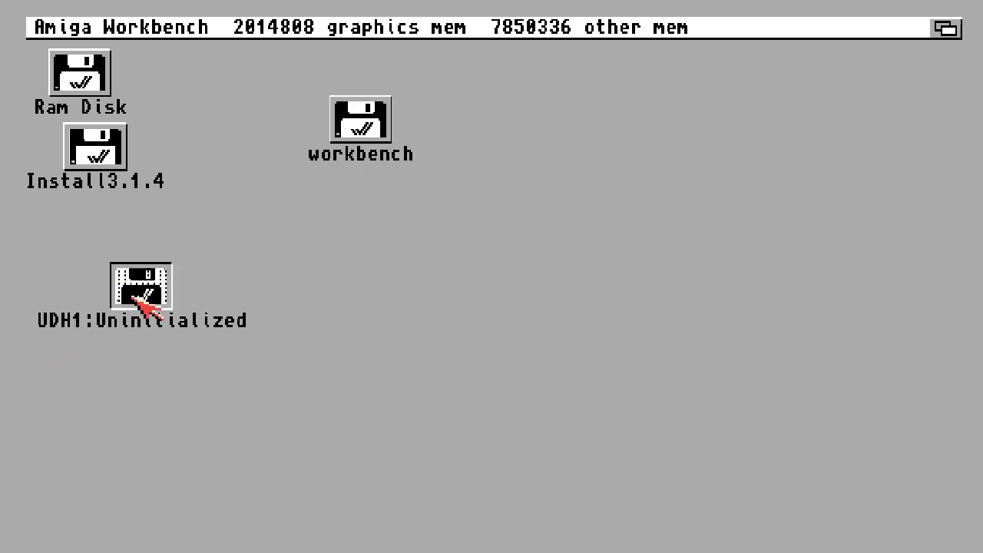
pyautogui.rightClick(139, 297)
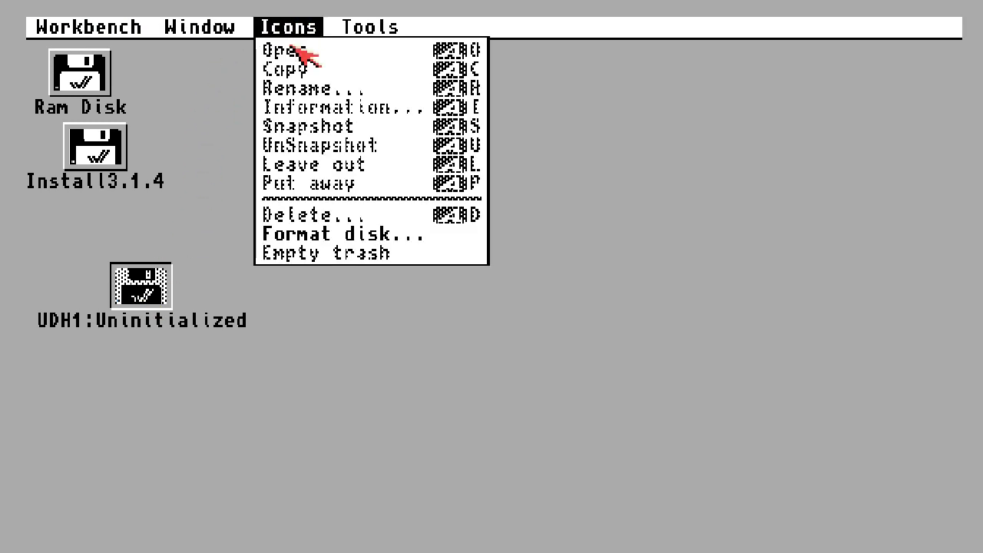
pyautogui.rightClick(340, 235)
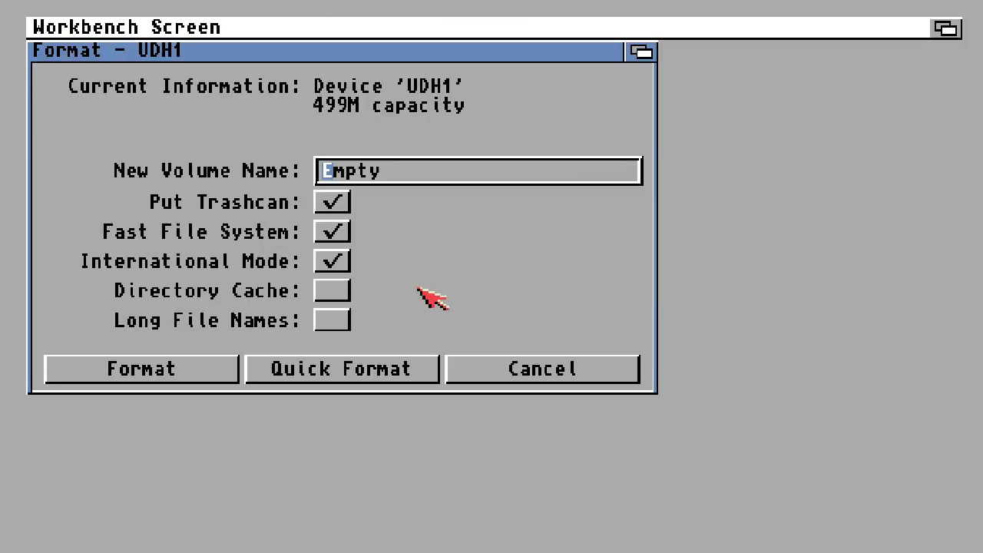
pyautogui.press('Delete')
pyautogui.press('Delete')
pyautogui.press('Delete')
pyautogui.press('Delete')
pyautogui.press('Delete')
pyautogui.write('work')
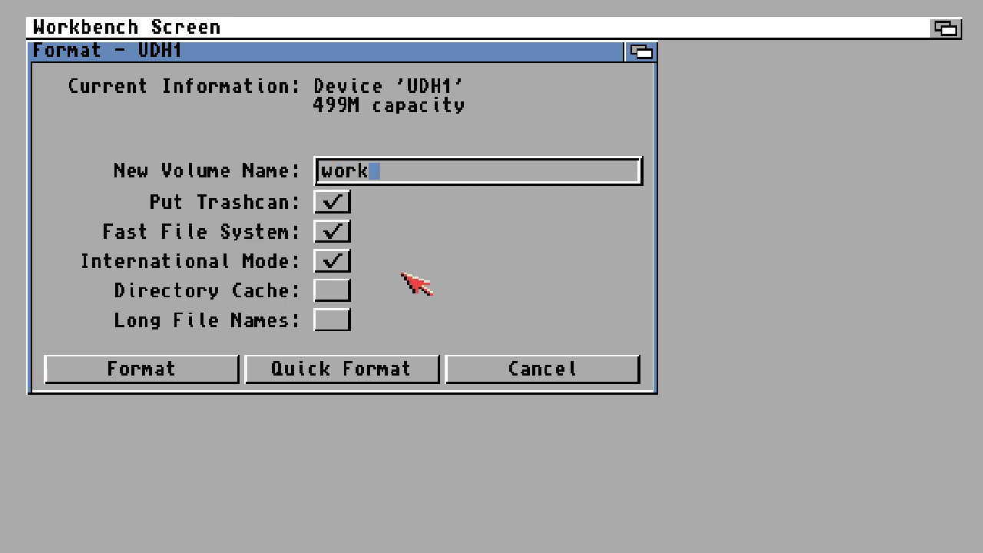
# Step: Quick format UDH1, accepting the data-loss confirmations, and move the work disk icon beneath the workbench icon
pyautogui.click(388, 367)
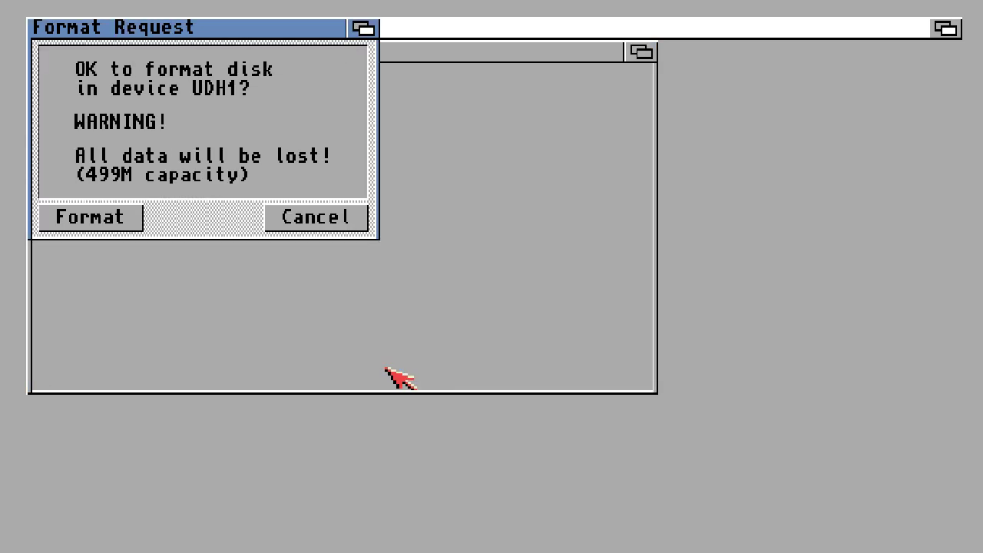
pyautogui.click(63, 224)
pyautogui.click(57, 191)
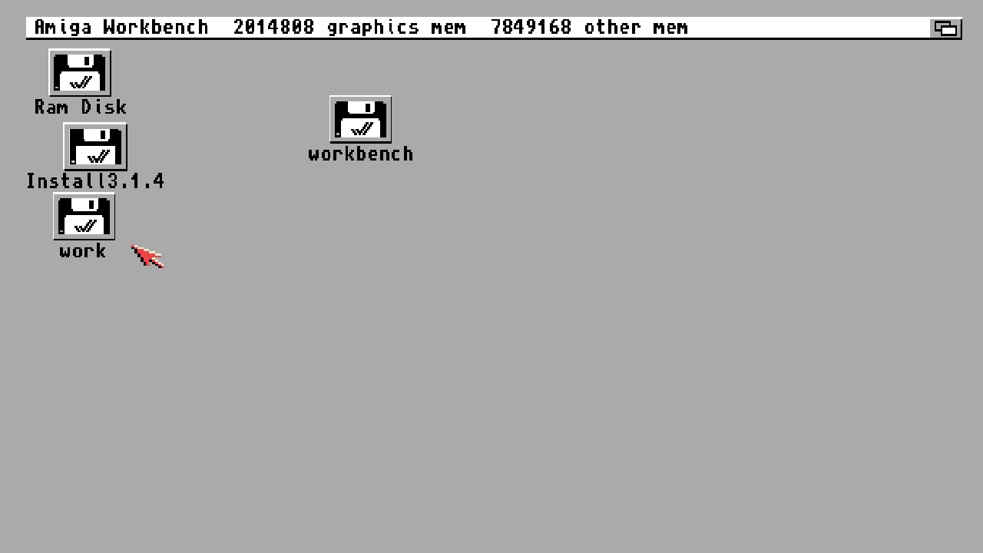
pyautogui.moveTo(90, 226); pyautogui.dragTo(379, 245)
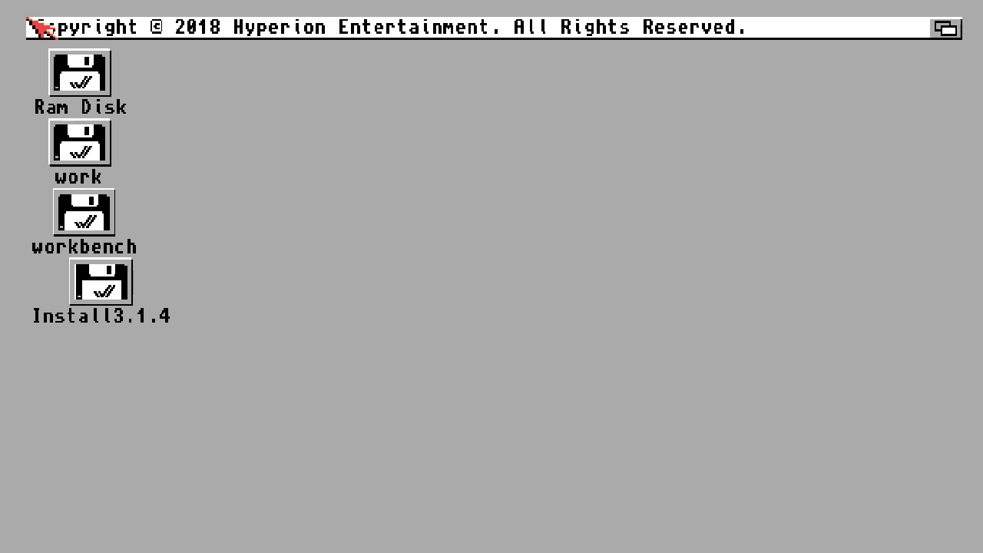
# Step: Open the Install3.1.4 disk, move its window clear of the disk icons, and launch the English installer from the Install drawer
pyautogui.click(587, 206)
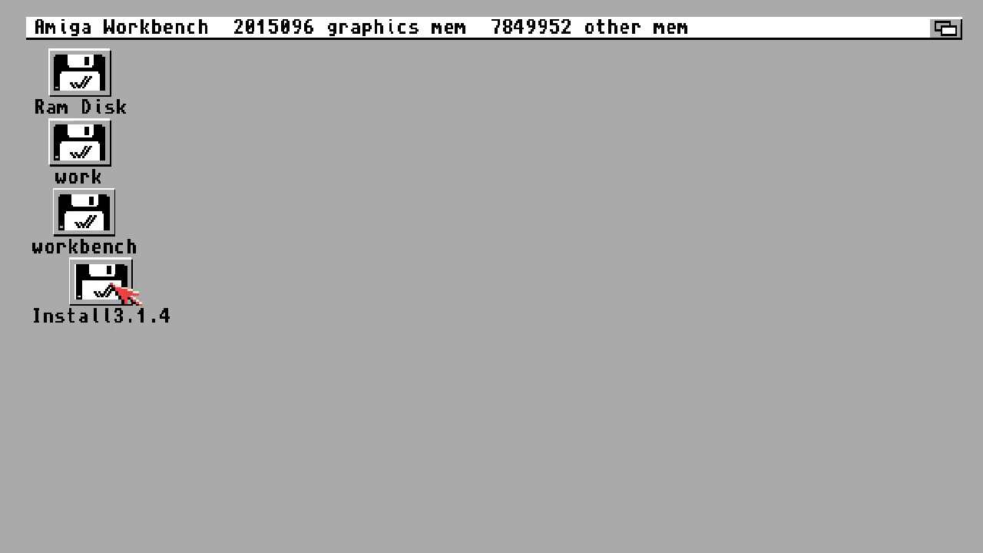
pyautogui.doubleClick(115, 285)
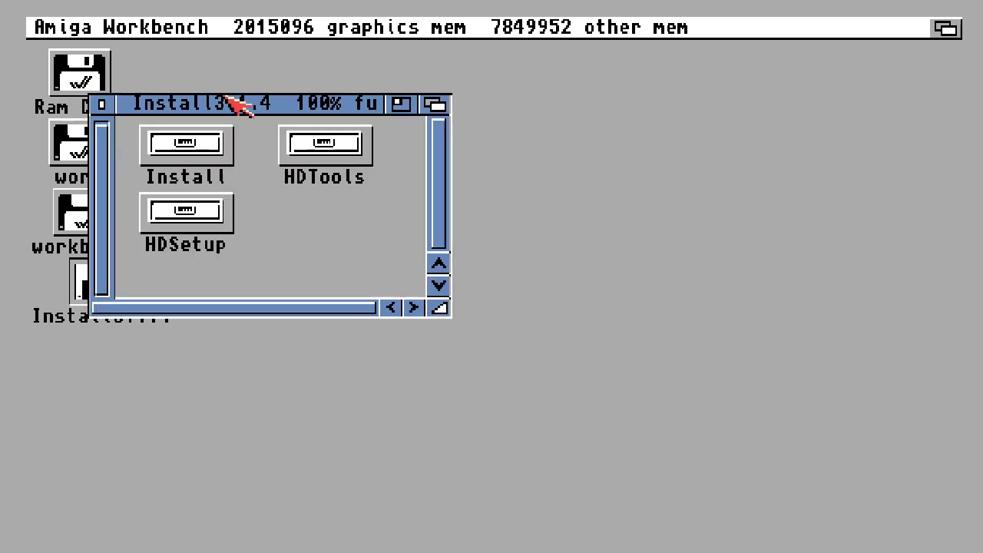
pyautogui.moveTo(238, 106); pyautogui.dragTo(435, 93)
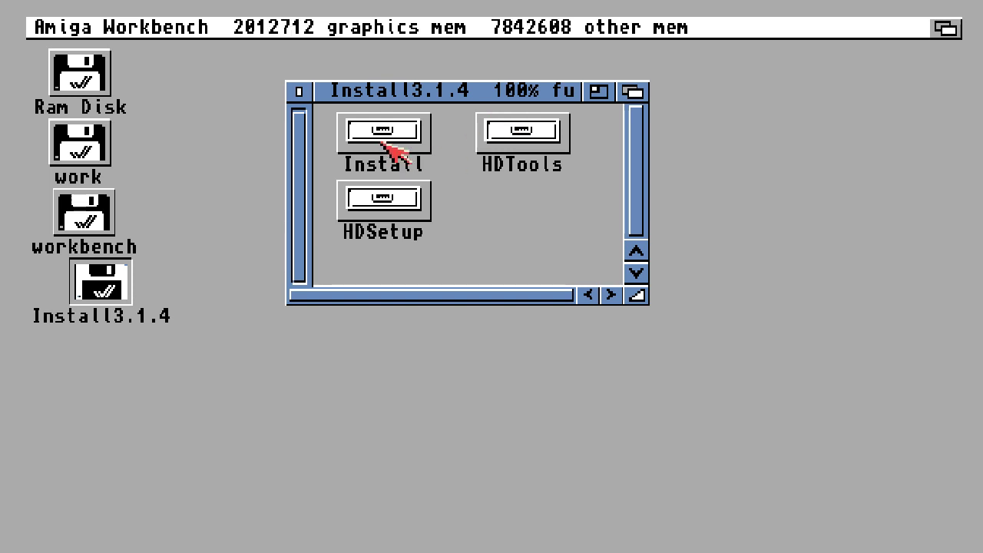
pyautogui.doubleClick(387, 146)
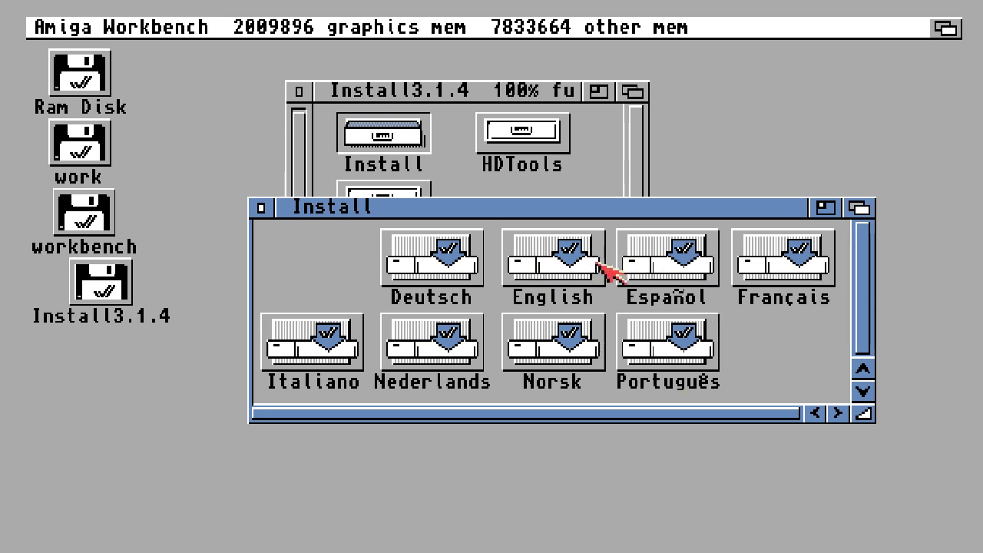
pyautogui.doubleClick(553, 276)
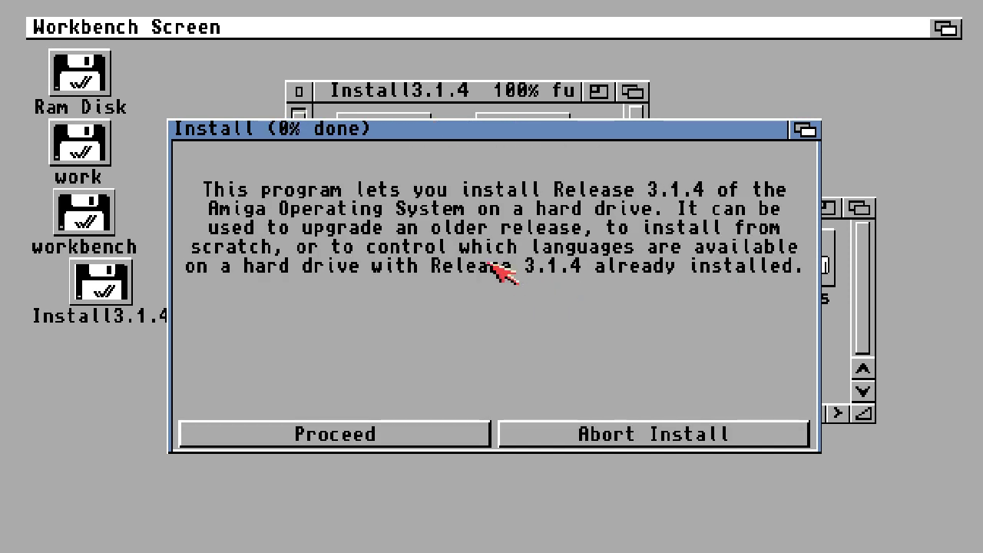
# Step: Install Release 3.1.4 in Novice User mode with English as the only language, and reboot the Amiga when the installation completes
pyautogui.click(400, 433)
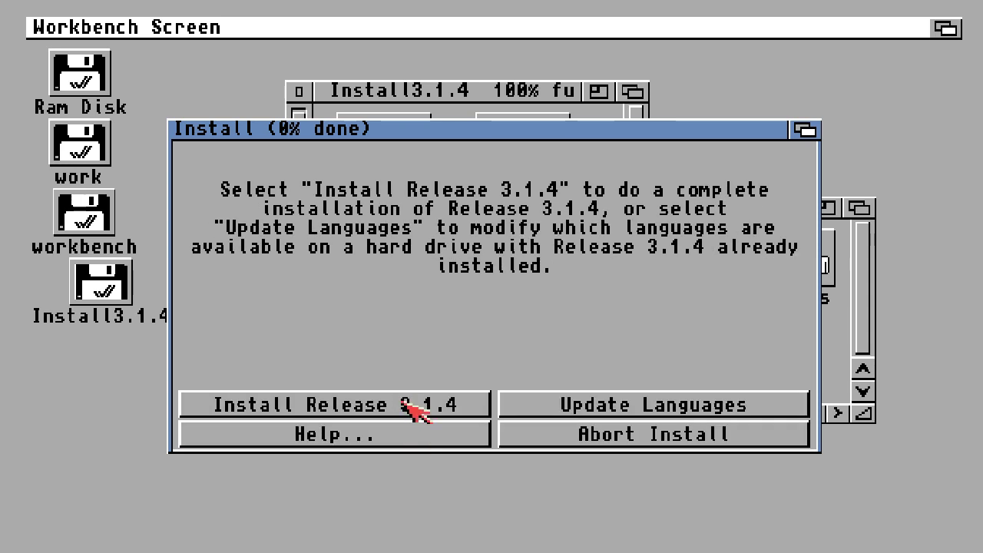
pyautogui.click(403, 402)
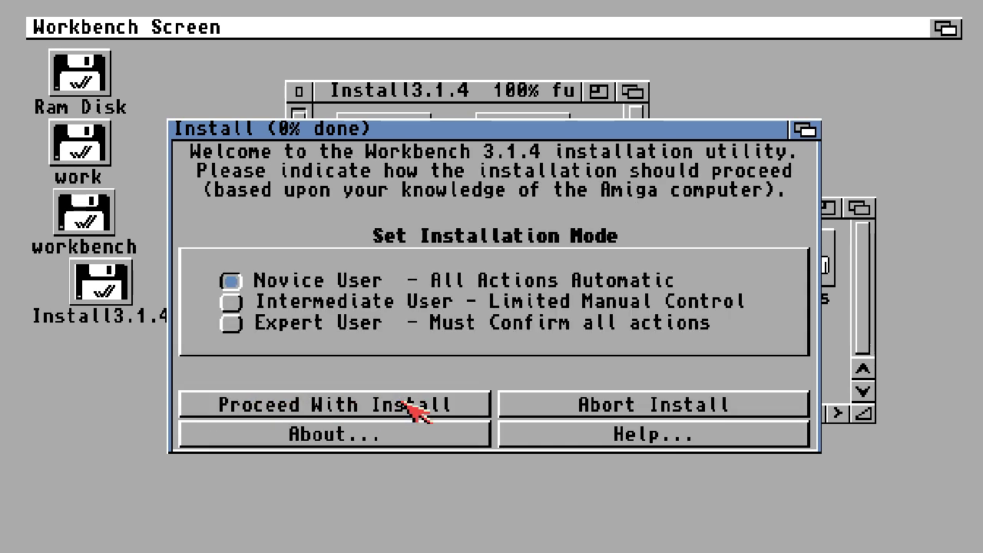
pyautogui.click(404, 402)
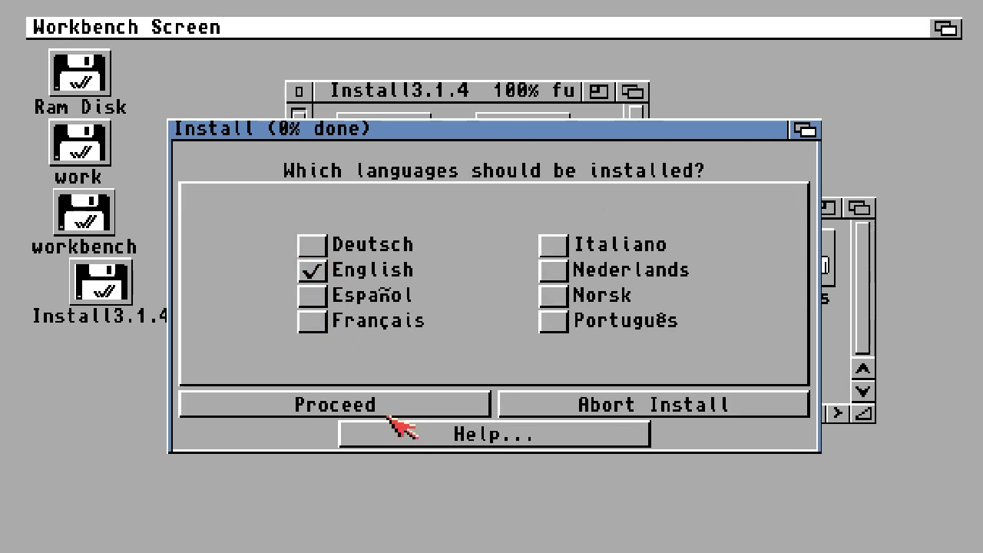
pyautogui.click(389, 406)
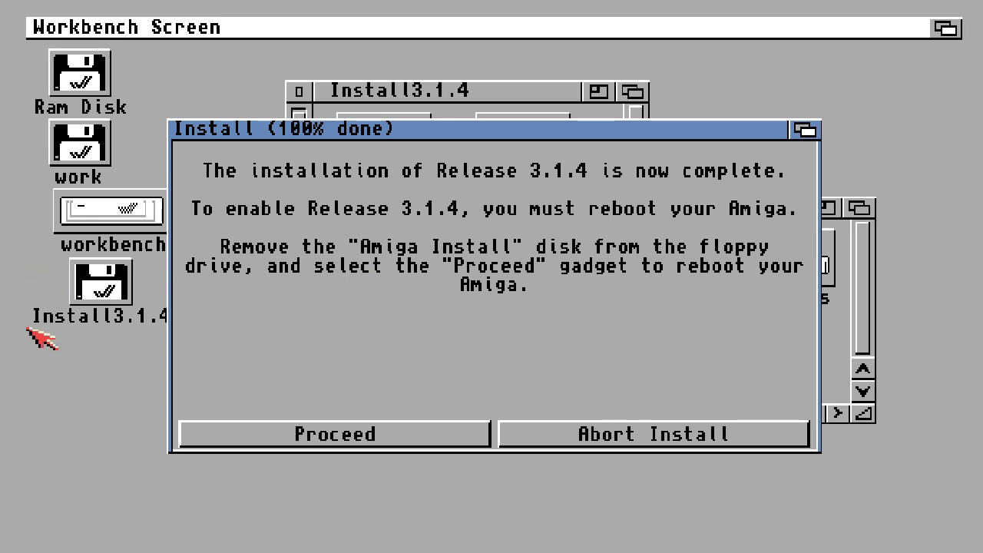
pyautogui.click(369, 436)
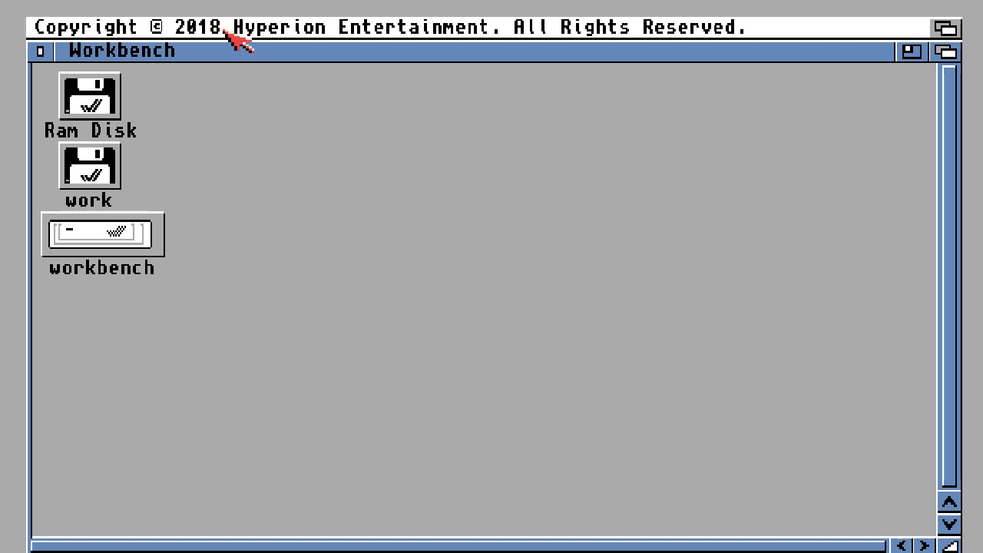
# Step: Turn the Workbench window into a backdrop and snapshot both the window and all its icons
pyautogui.rightClick(37, 22)
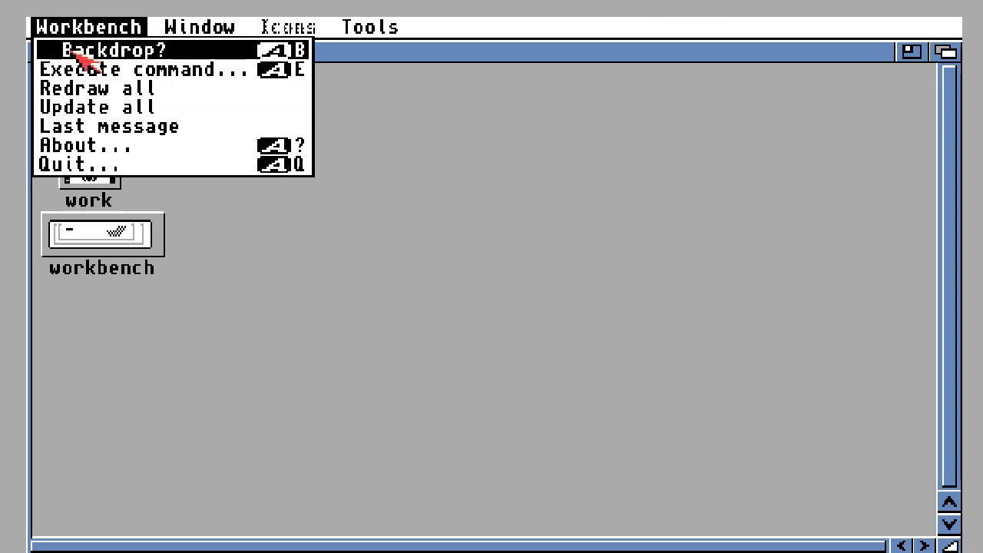
pyautogui.rightClick(73, 50)
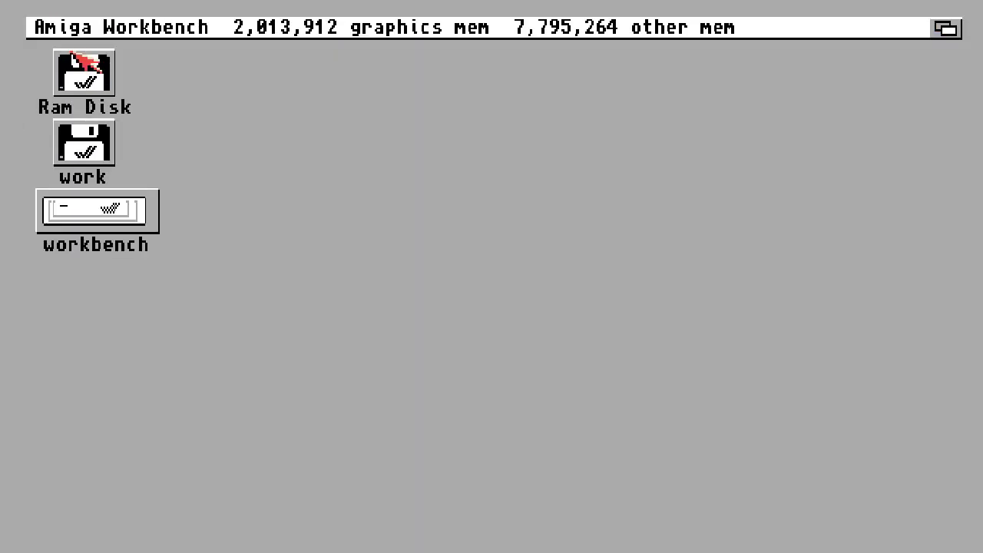
pyautogui.rightClick(73, 26)
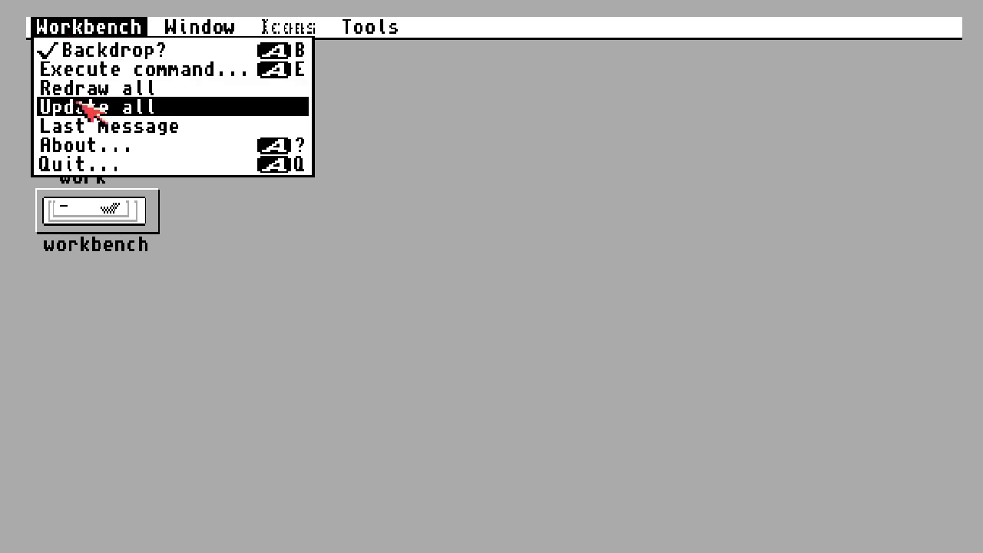
pyautogui.moveTo(230, 25)
pyautogui.moveTo(325, 208)
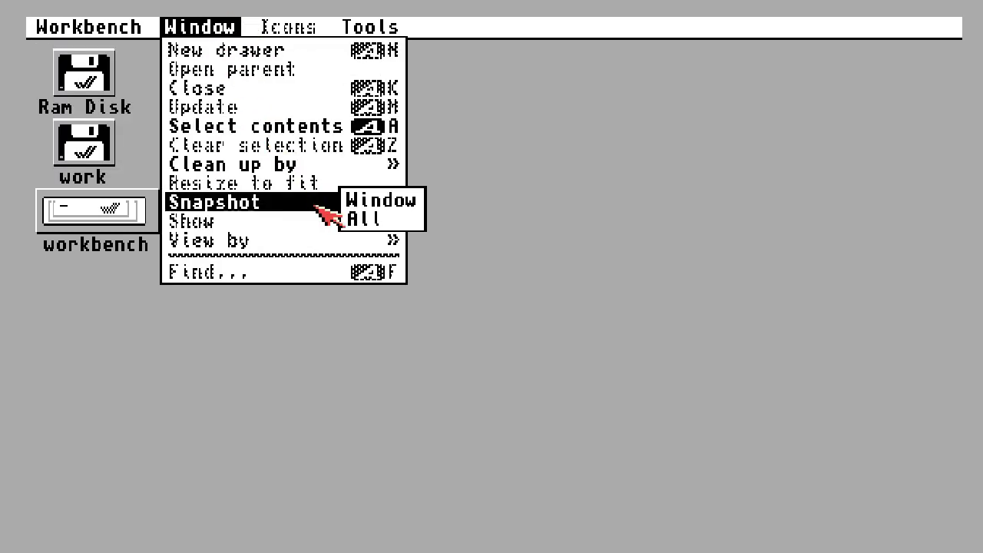
pyautogui.rightClick(415, 206)
pyautogui.rightClick(218, 26)
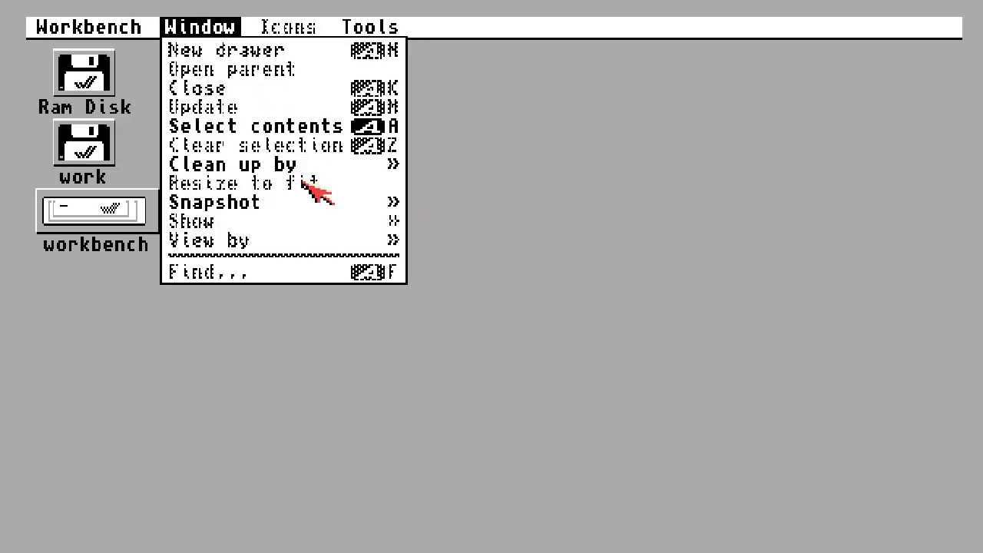
pyautogui.rightClick(390, 216)
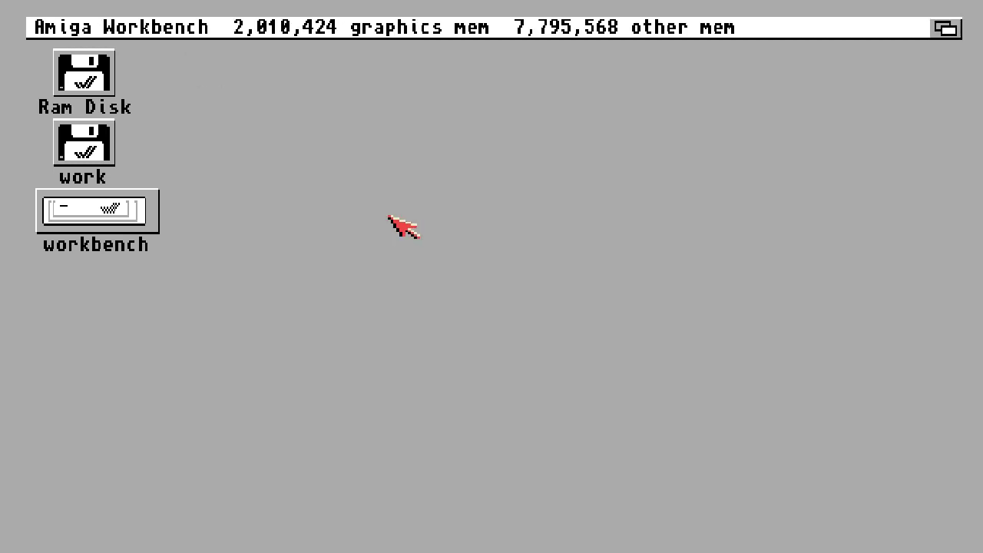
# Step: Check the Kickstart and Workbench versions in the About information and close it
pyautogui.rightClick(40, 26)
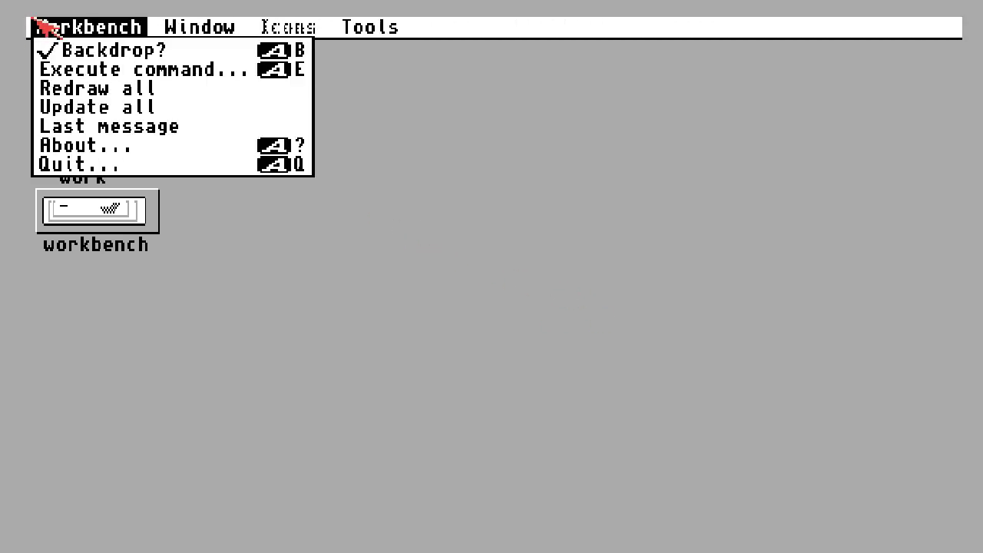
pyautogui.rightClick(91, 144)
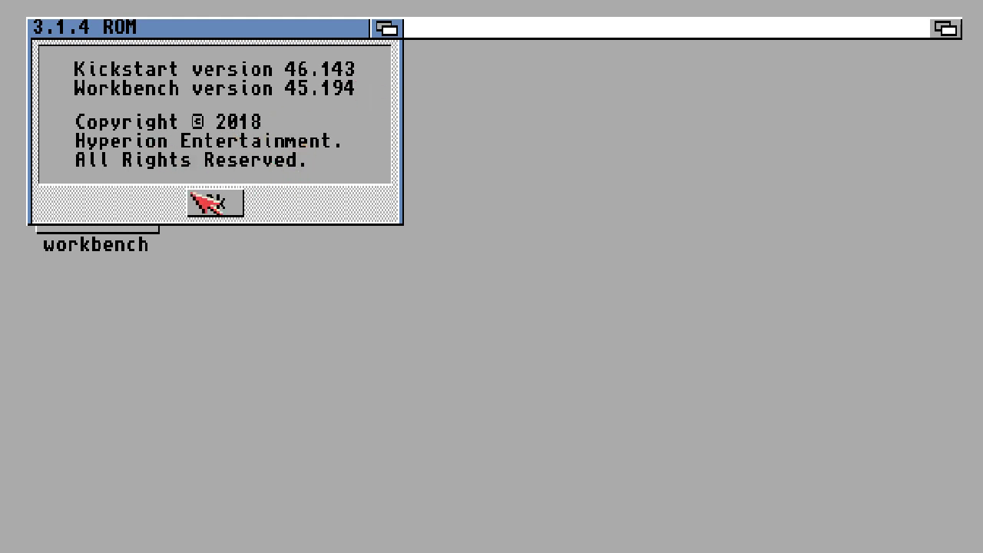
pyautogui.click(214, 206)
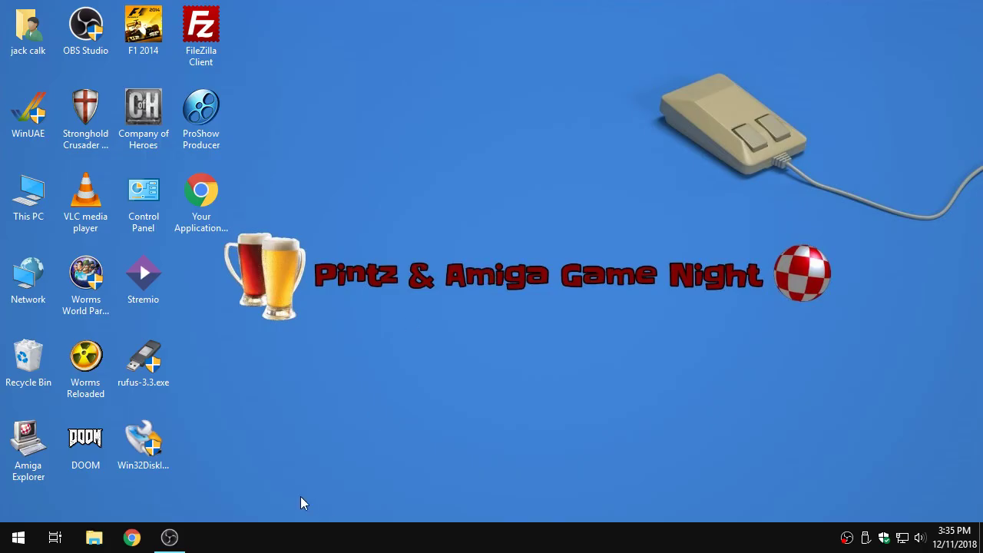
# Step: Launch WinUAE from the Windows desktop, move its properties window clear of the desktop icons, and load the a1200 configuration
pyautogui.click(25, 113)
pyautogui.doubleClick(25, 113)
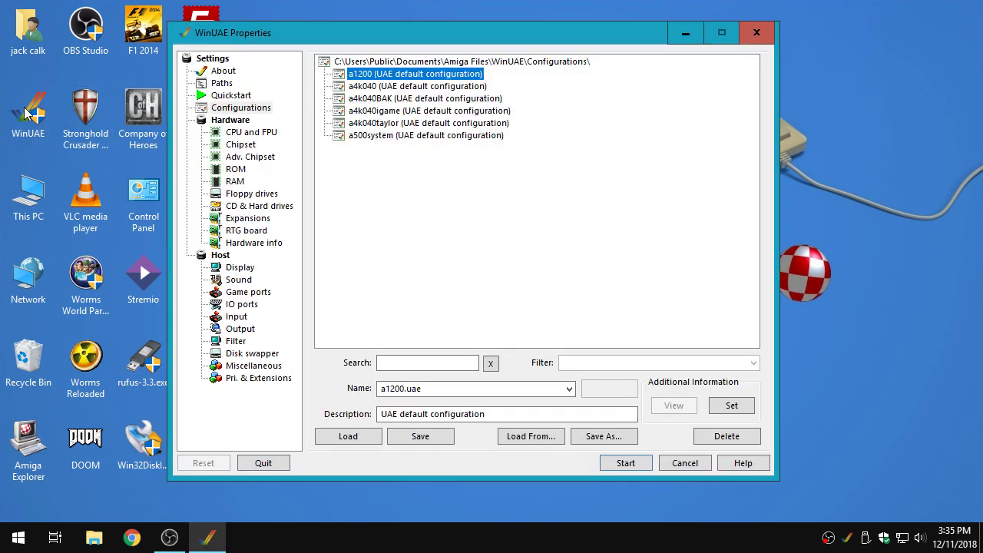
pyautogui.moveTo(304, 32); pyautogui.dragTo(394, 31)
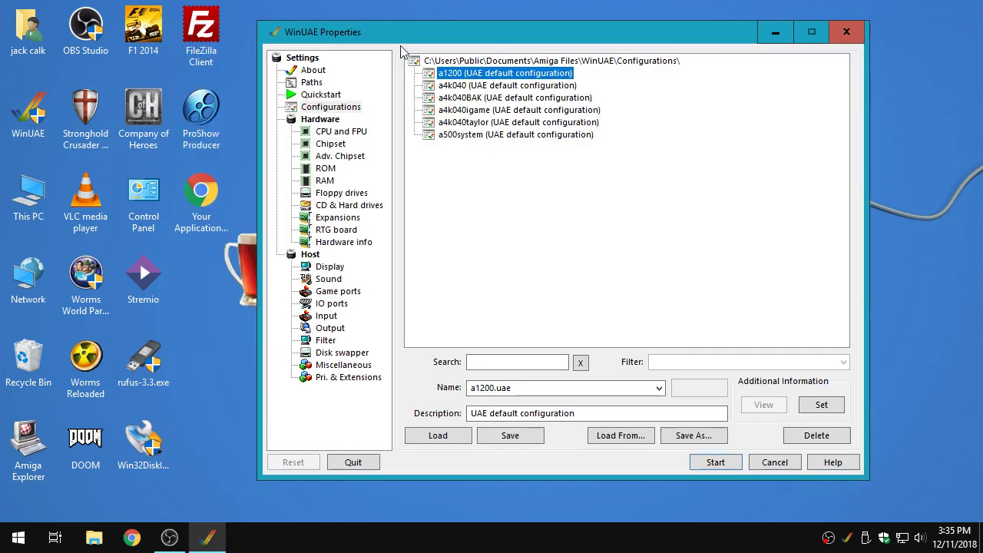
pyautogui.click(451, 75)
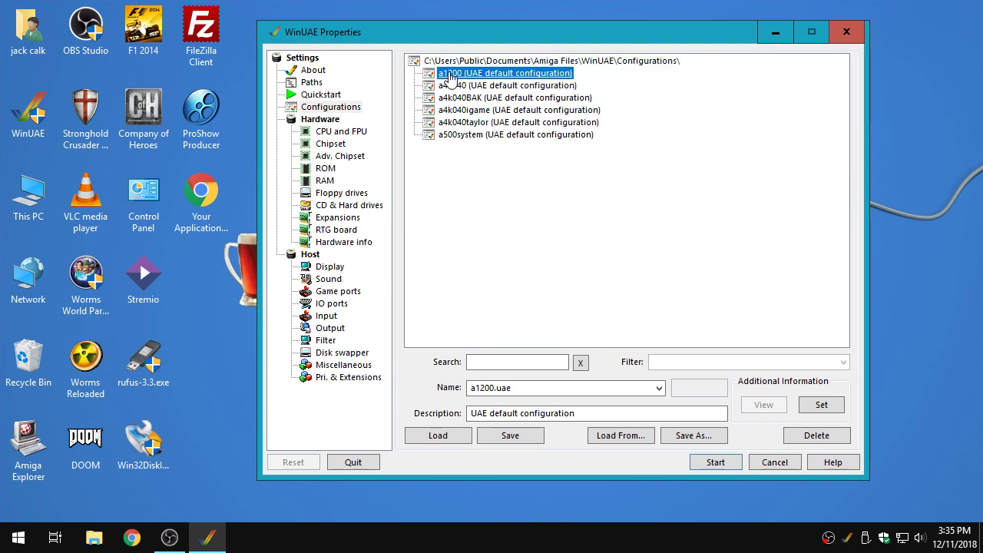
pyautogui.click(454, 438)
pyautogui.click(445, 76)
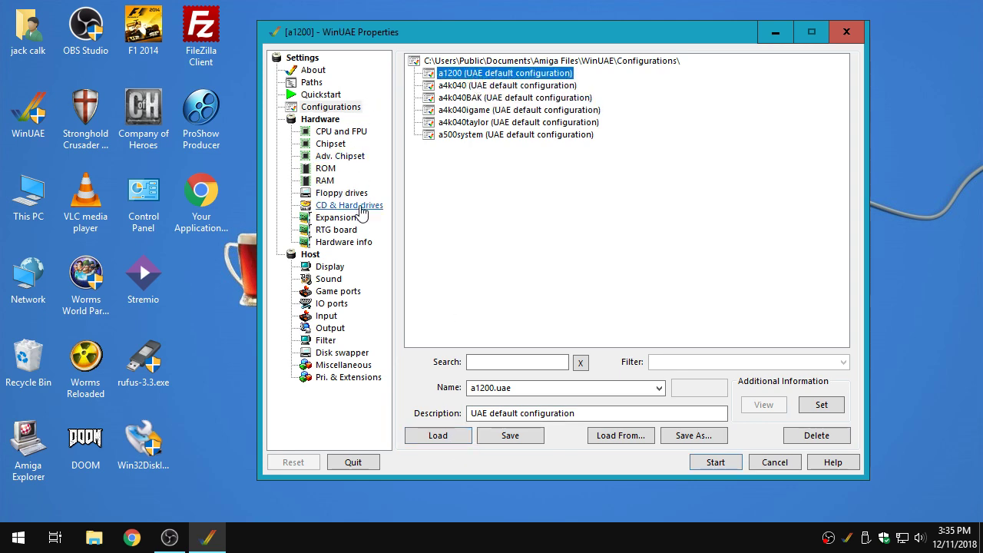
# Step: Enable adding PC drives at startup, including removable and network drives, and CDFS automounting of CD/DVD drives for the a1200 configuration
pyautogui.click(349, 205)
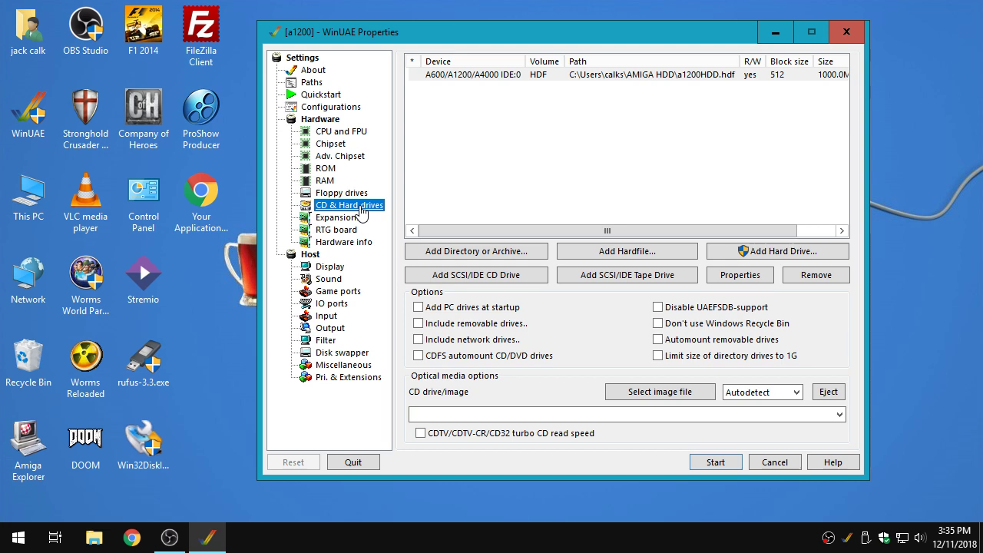
pyautogui.click(419, 309)
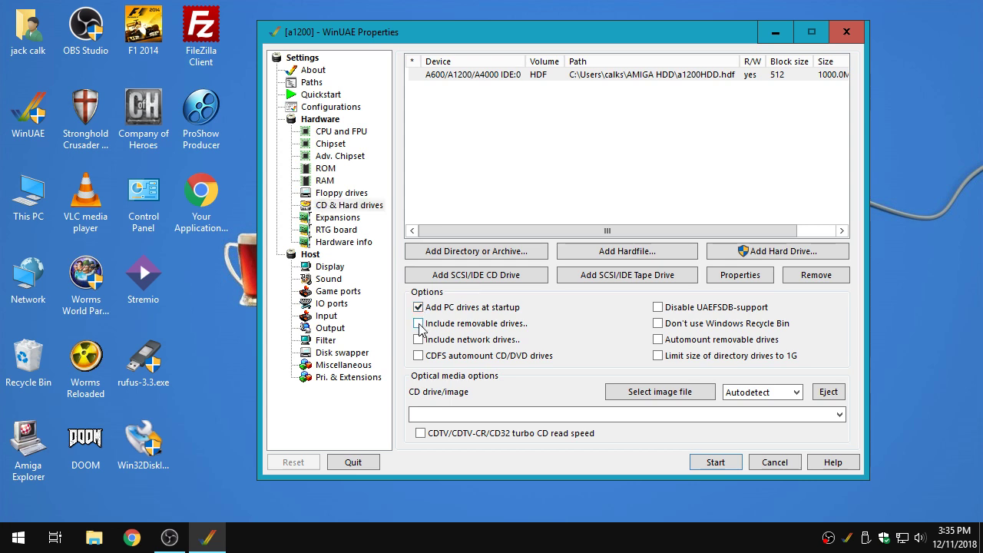
pyautogui.click(419, 325)
pyautogui.click(419, 341)
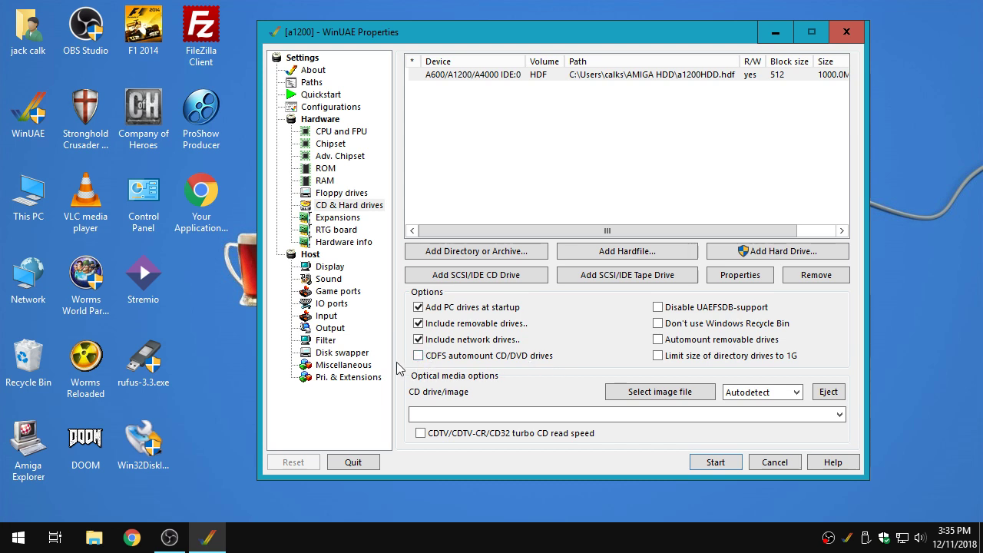
pyautogui.click(419, 356)
# Step: Save the changed drive settings to the existing a1200 configuration
pyautogui.click(332, 107)
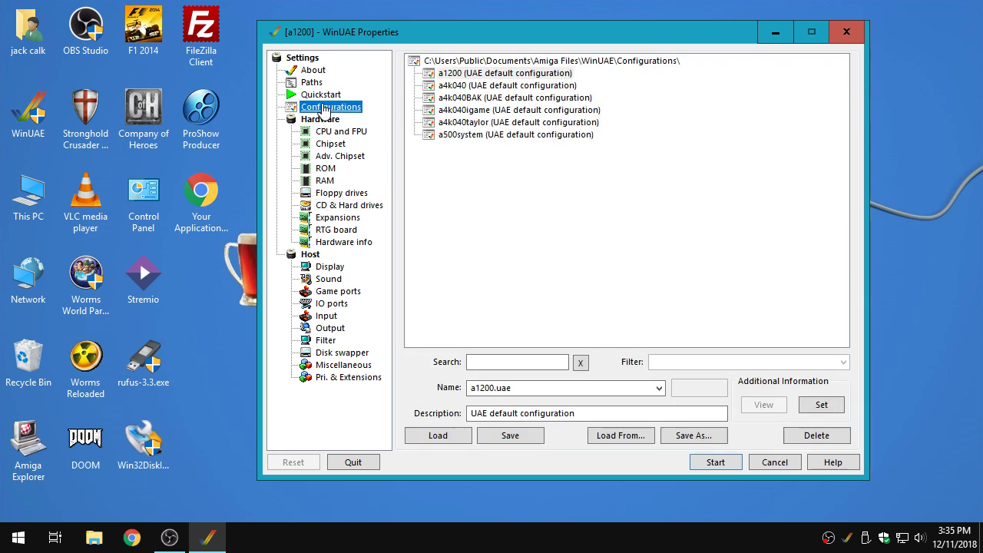
pyautogui.click(447, 74)
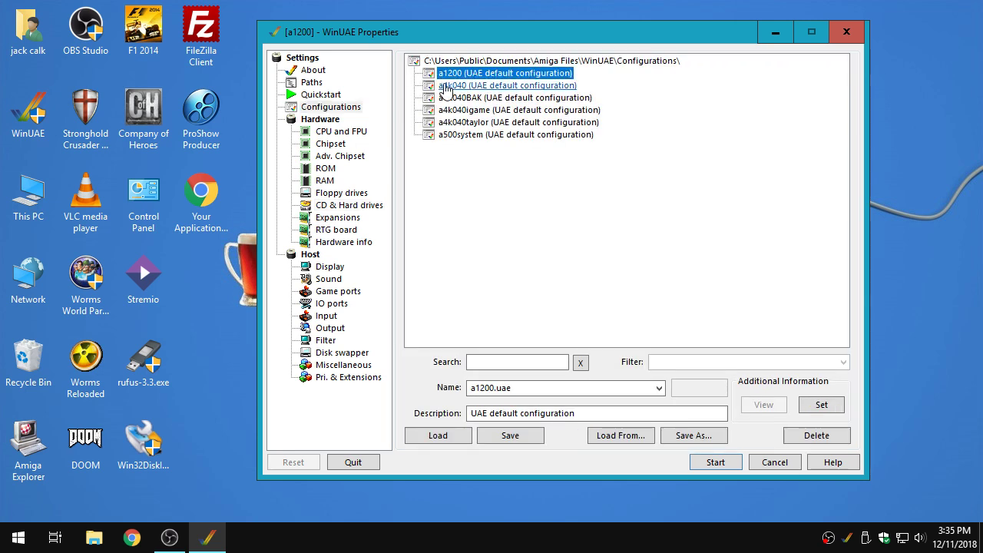
pyautogui.click(511, 436)
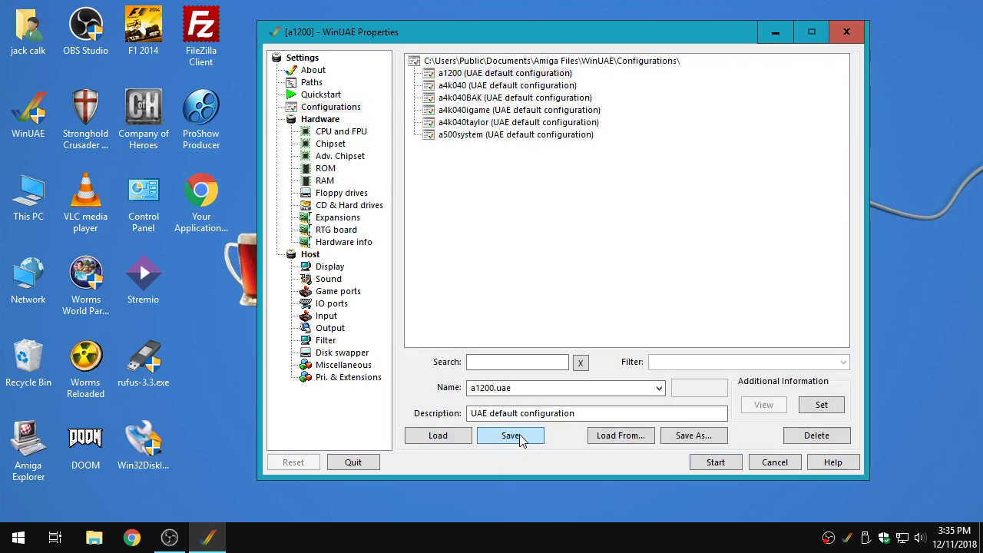
# Step: Reload the a1200 configuration, check its CD and hard drive options, and start the emulation
pyautogui.click(471, 75)
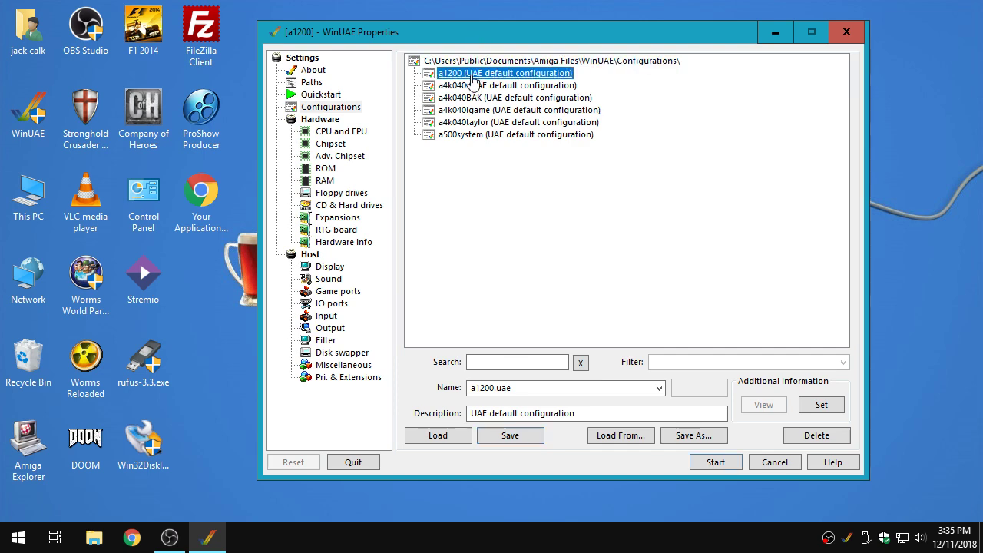
pyautogui.click(415, 438)
pyautogui.click(341, 209)
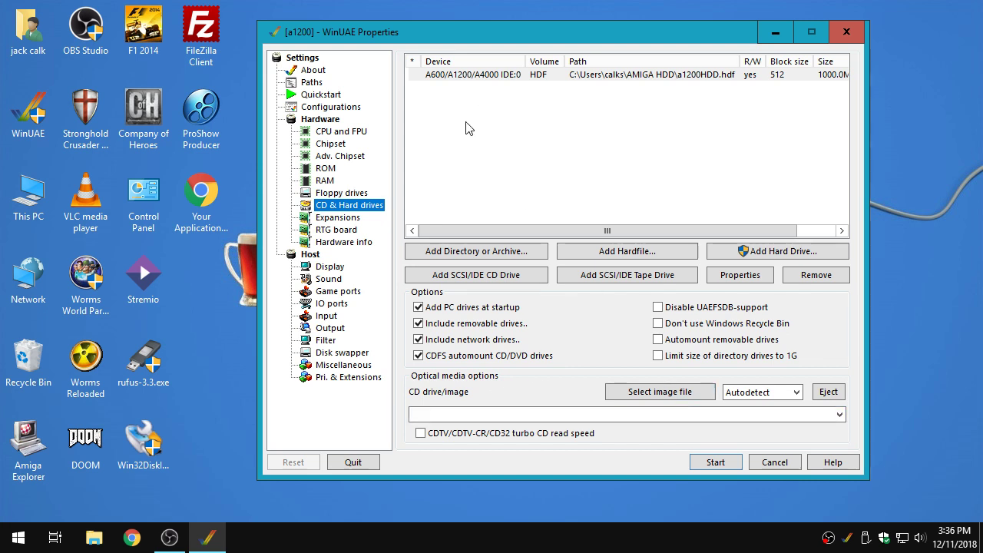
pyautogui.click(717, 462)
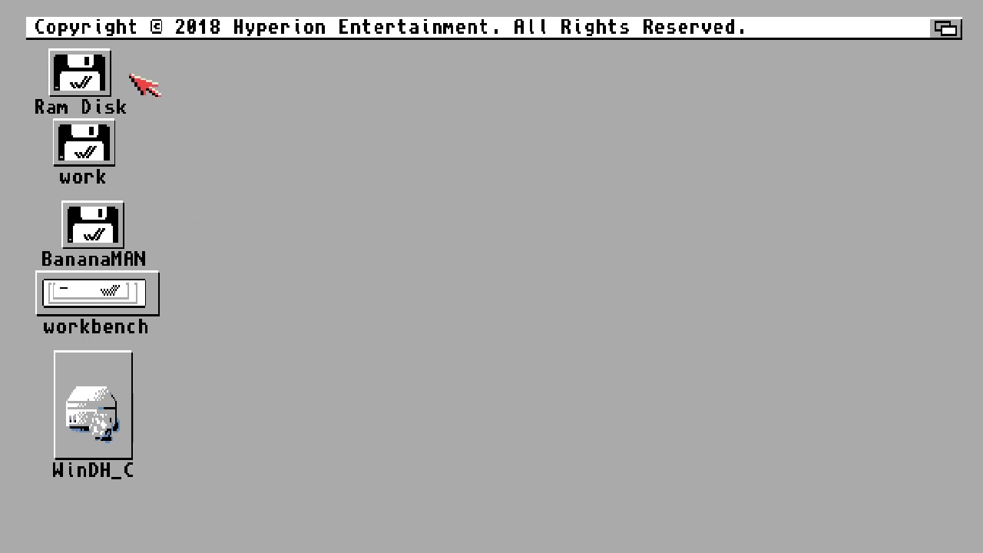
# Step: Move the WinDH_C and BananaMAN icons side by side near the desktop's upper middle, and place the work icon between Ram Disk and workbench
pyautogui.moveTo(107, 393); pyautogui.dragTo(393, 85)
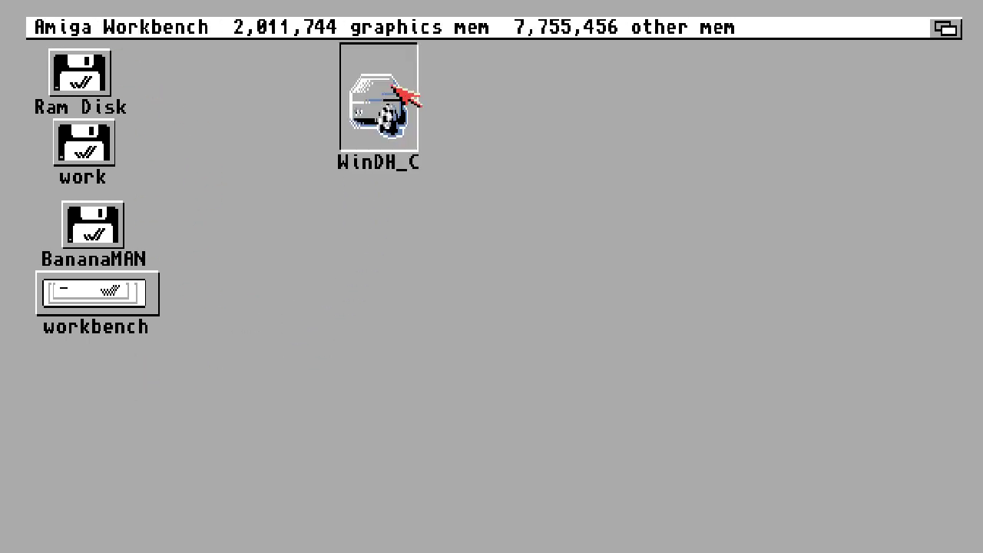
pyautogui.click(389, 120)
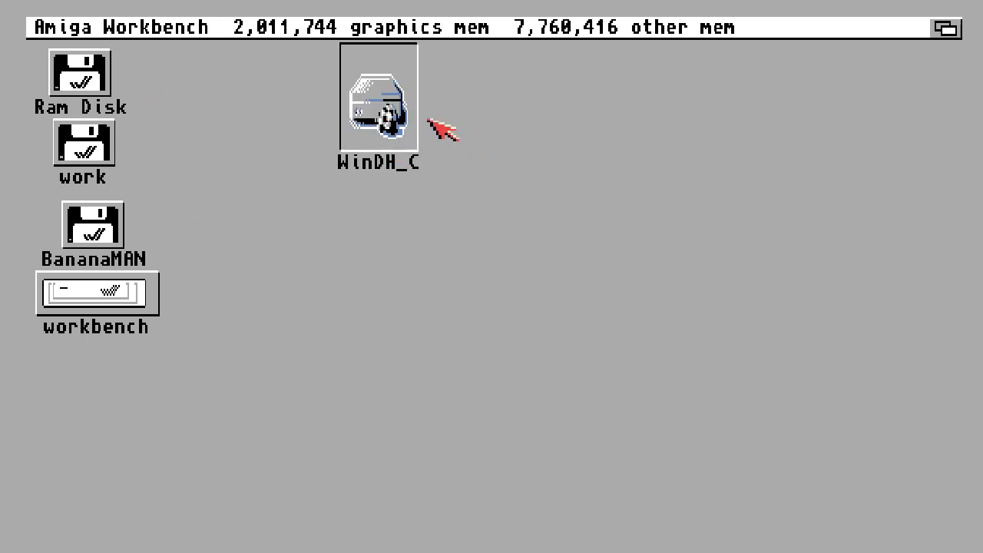
pyautogui.click(493, 147)
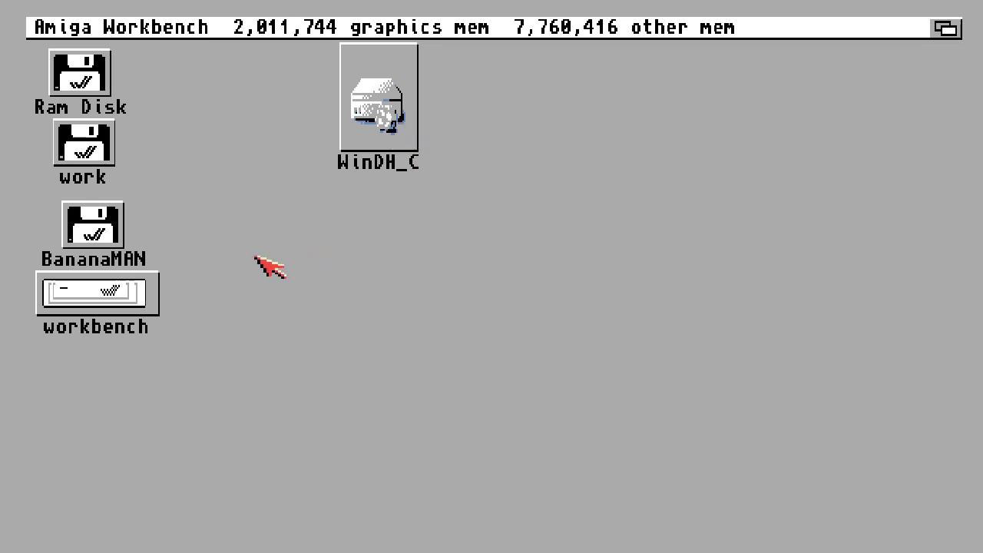
pyautogui.moveTo(106, 239); pyautogui.dragTo(216, 132)
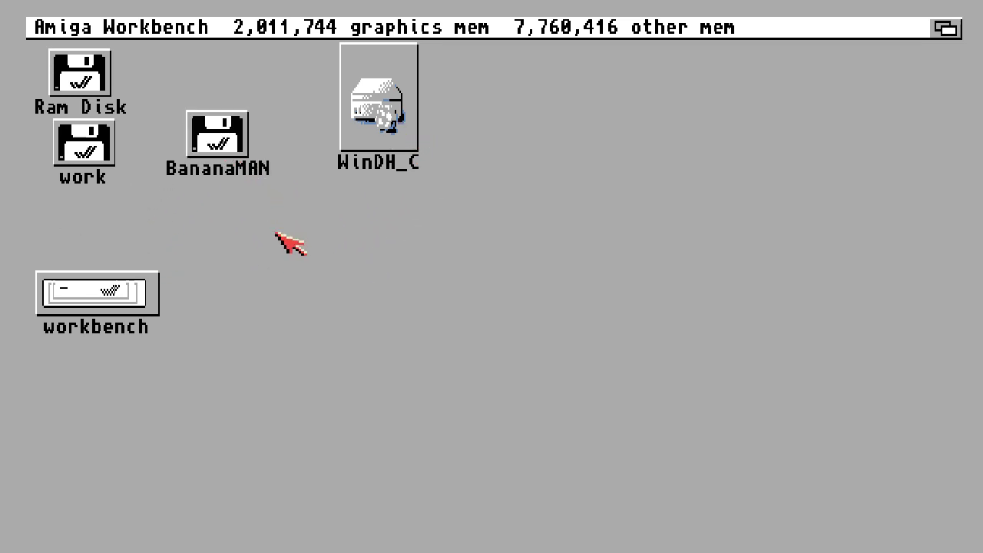
pyautogui.moveTo(239, 135); pyautogui.dragTo(512, 112)
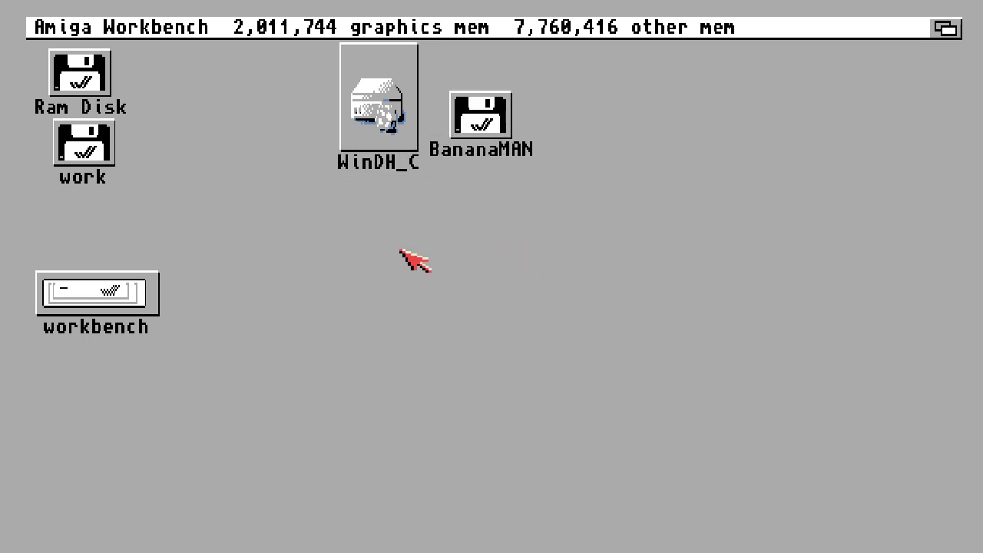
pyautogui.click(479, 112)
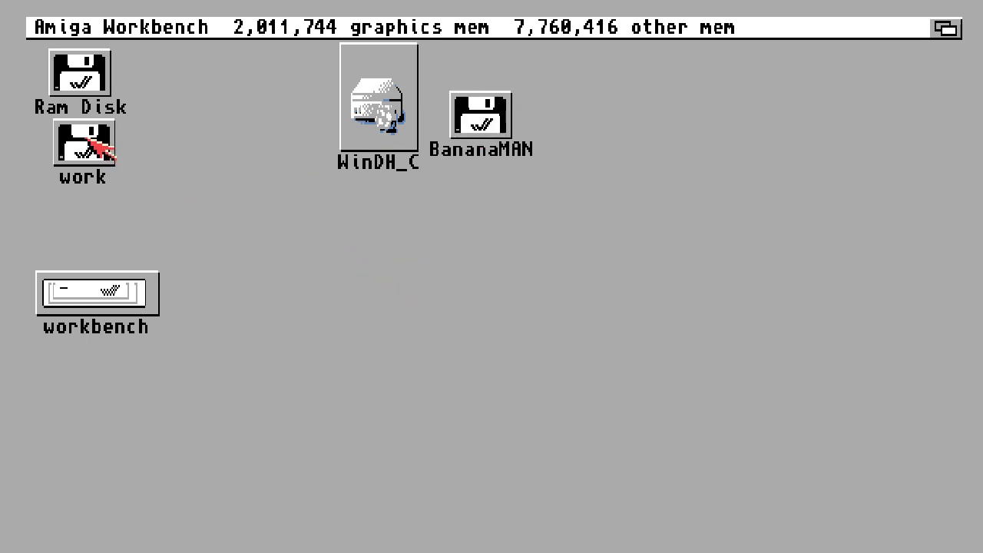
pyautogui.moveTo(93, 149); pyautogui.dragTo(90, 200)
# Step: Open the workbench drive and look through all its drawers across the full width of the window
pyautogui.doubleClick(82, 282)
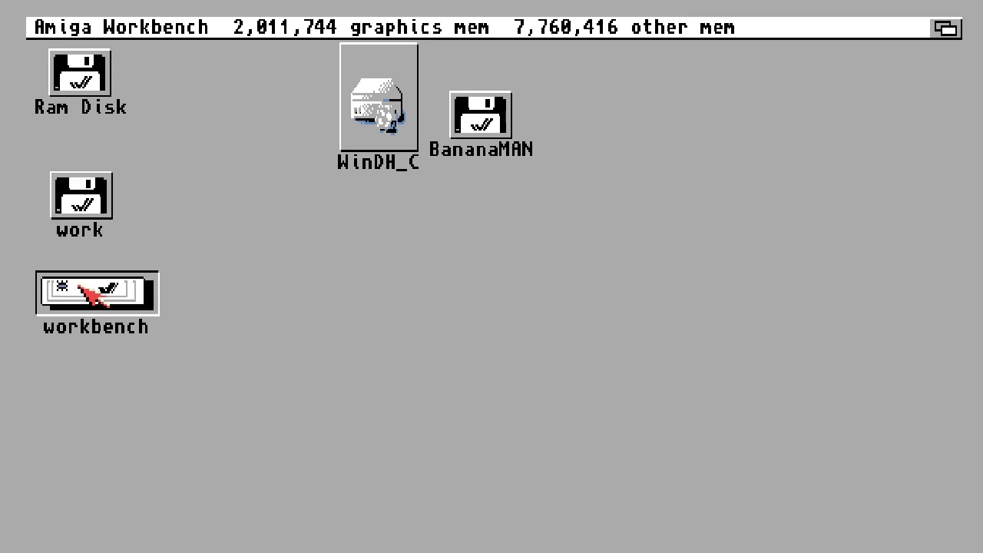
pyautogui.click(636, 265)
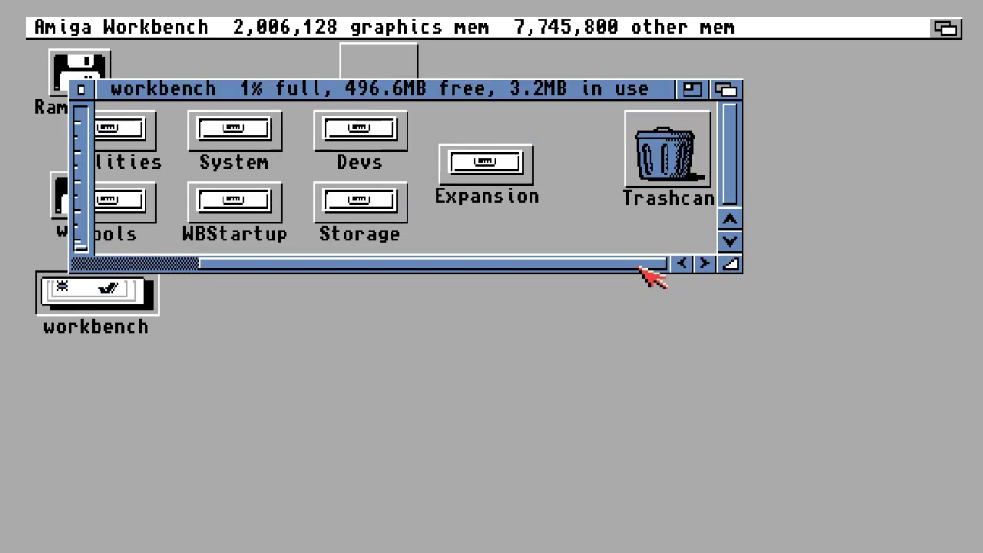
pyautogui.moveTo(650, 265); pyautogui.dragTo(384, 269)
pyautogui.click(81, 90)
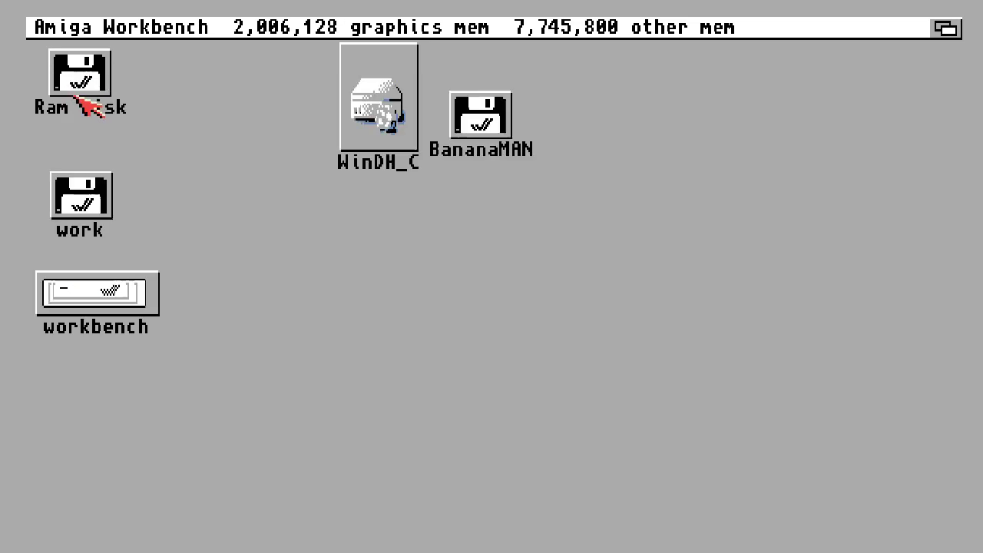
pyautogui.doubleClick(151, 307)
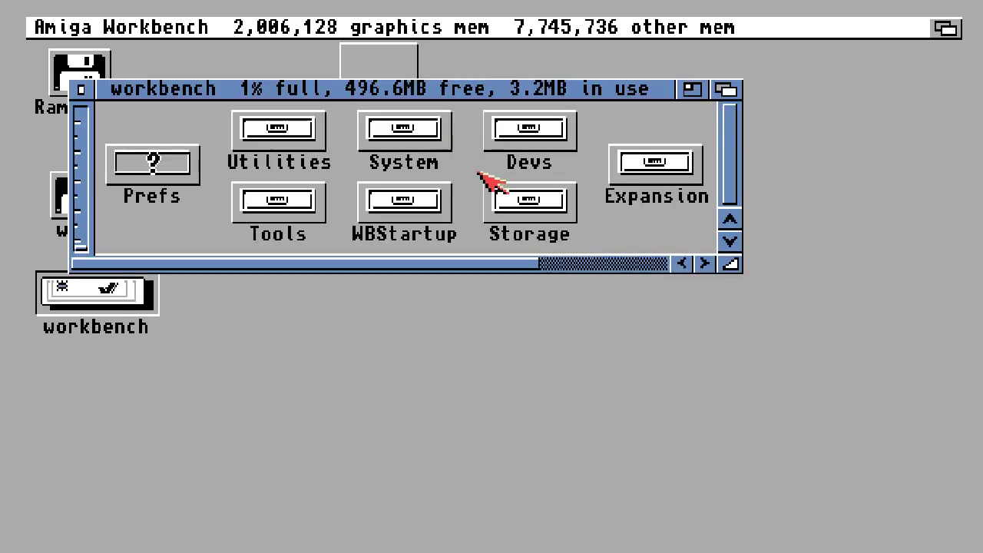
pyautogui.click(649, 267)
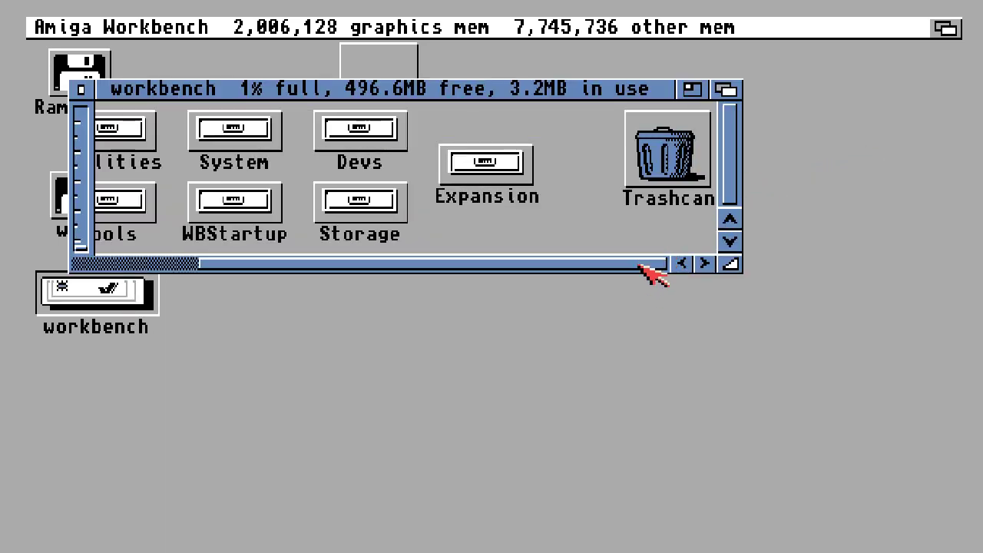
pyautogui.moveTo(650, 268); pyautogui.dragTo(136, 228)
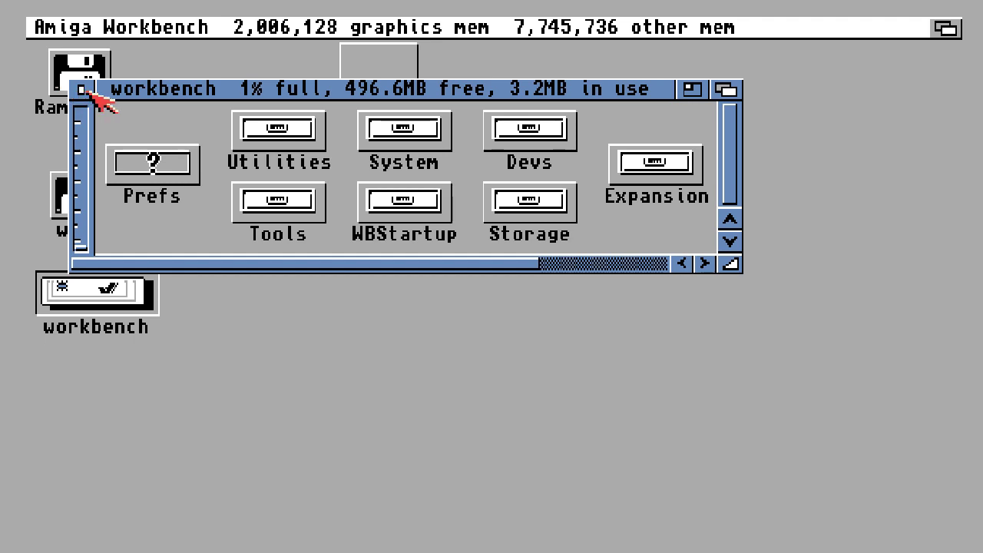